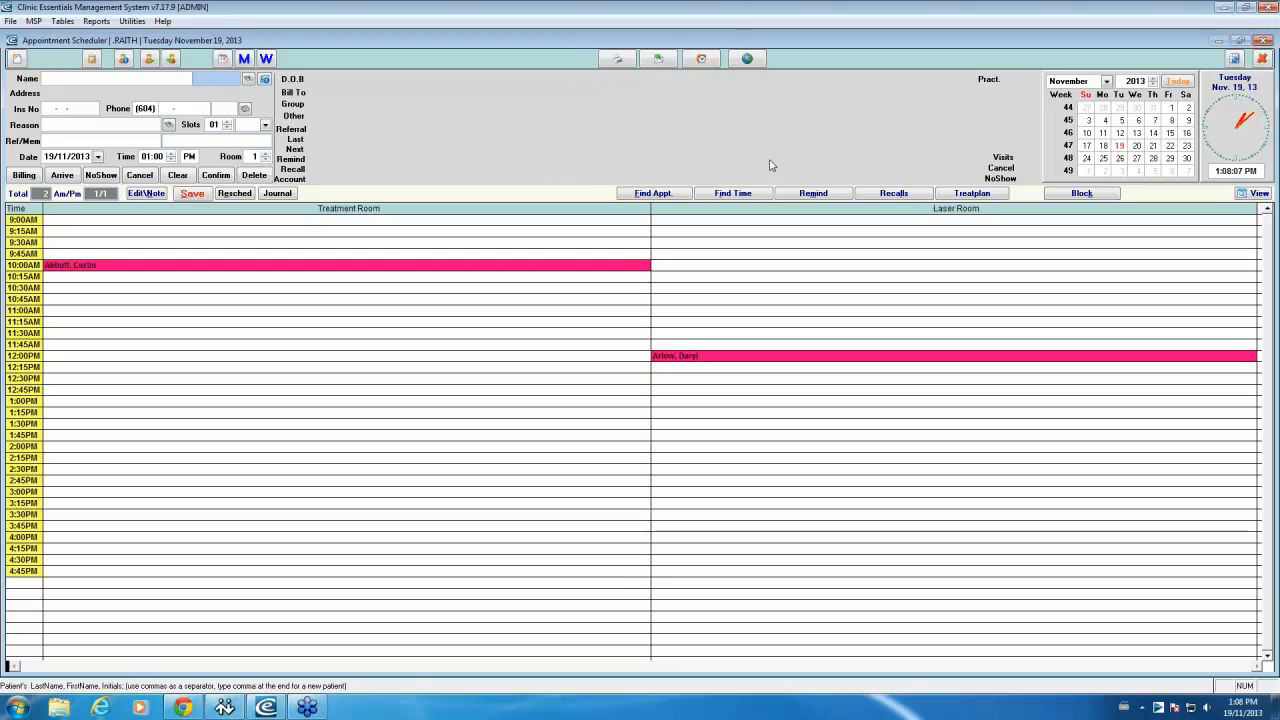
Step: Close the Appointment Scheduler showing the November 19, 2013 bookings
left_click(1262, 40)
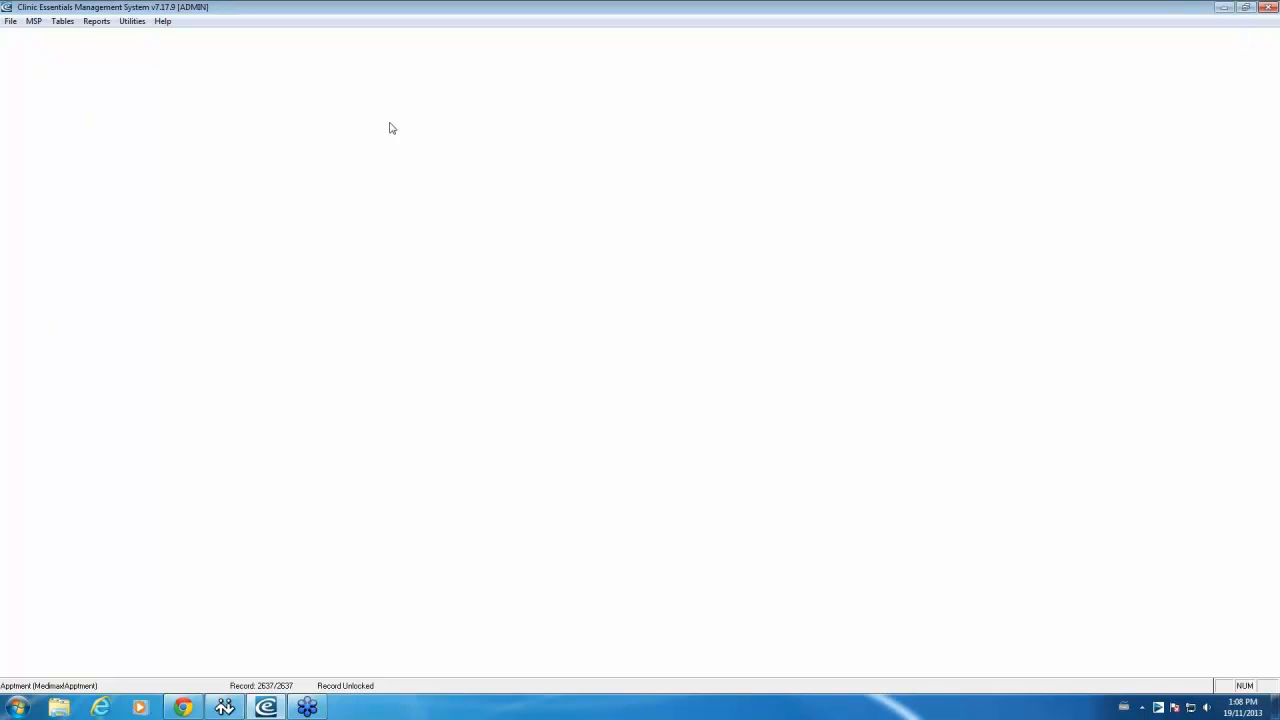
Step: In Tables > Configuration, enable 'Use SMTP for email' on the Email tab
left_click(63, 22)
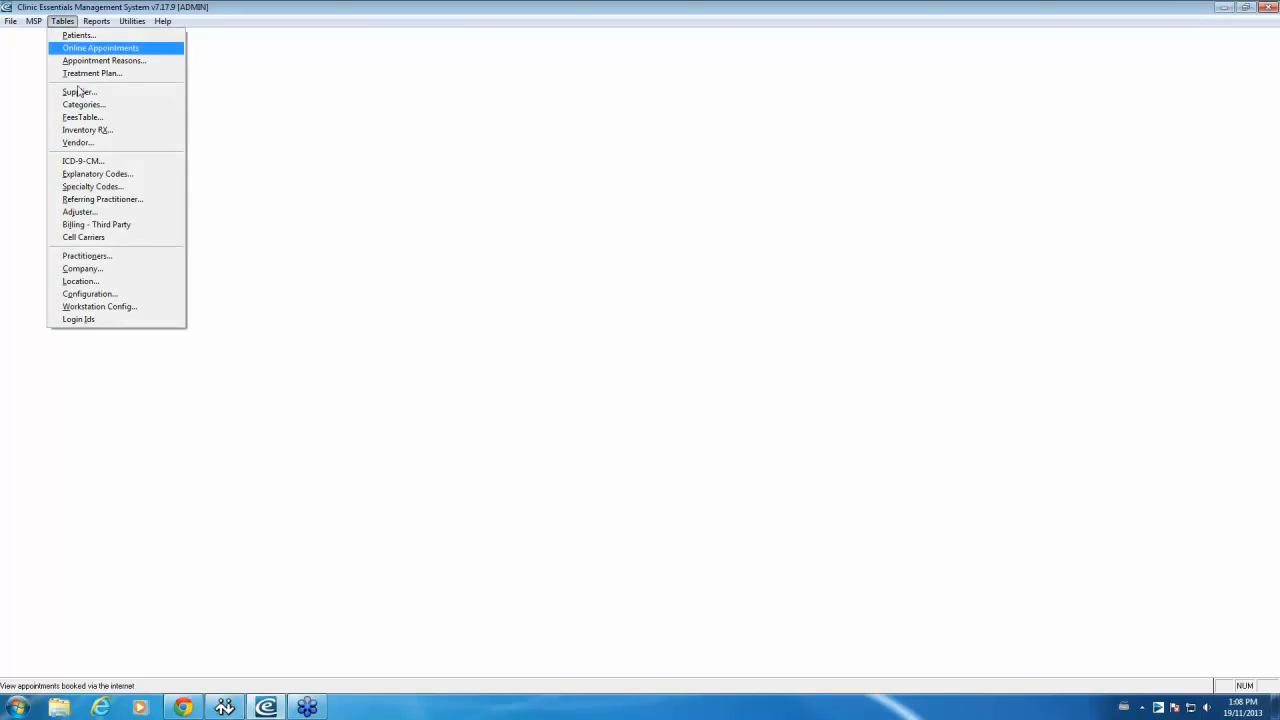
left_click(90, 294)
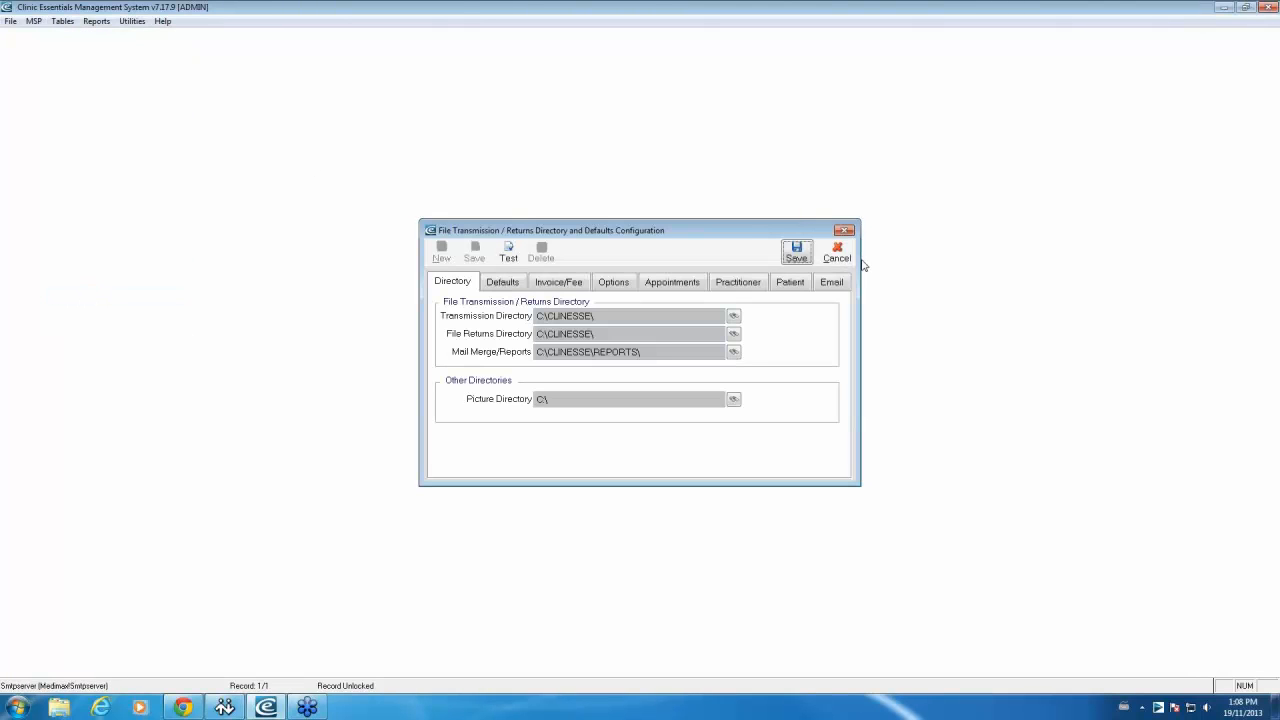
left_click(835, 283)
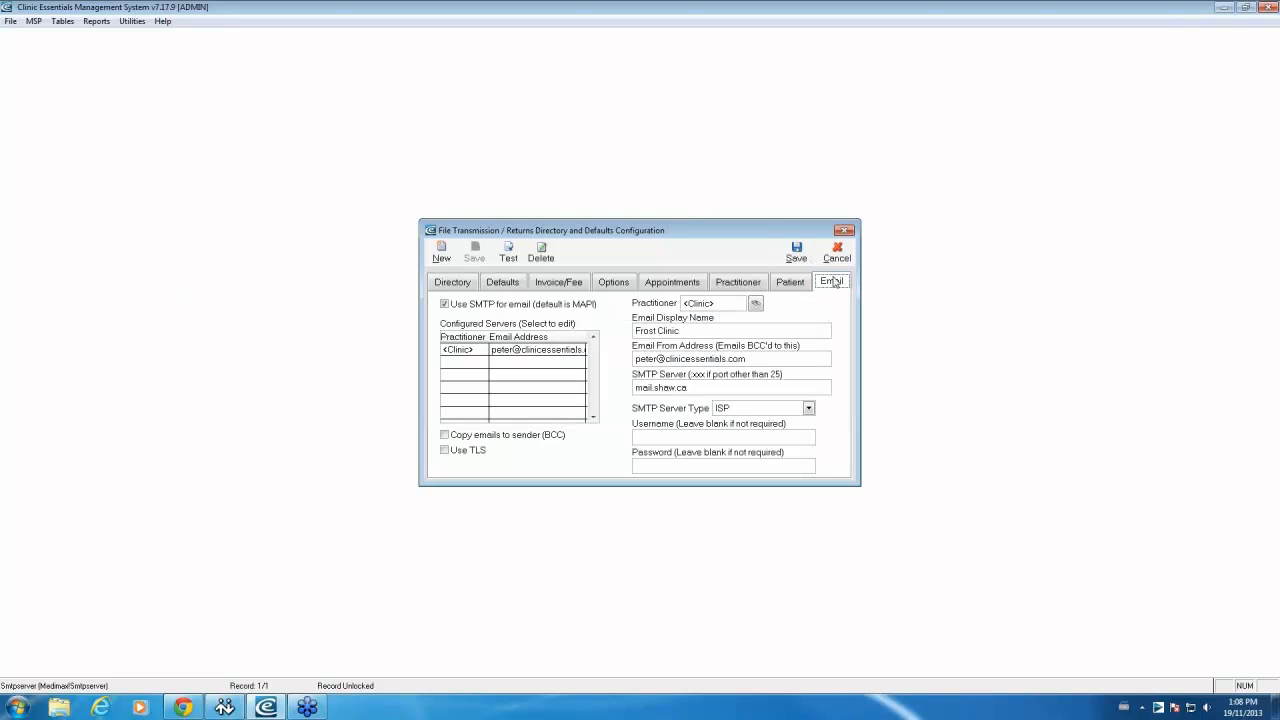
left_click(445, 304)
left_click(709, 329)
Step: Replace the Email From Address with the clinic's general info address
left_click_drag(698, 331, 633, 326)
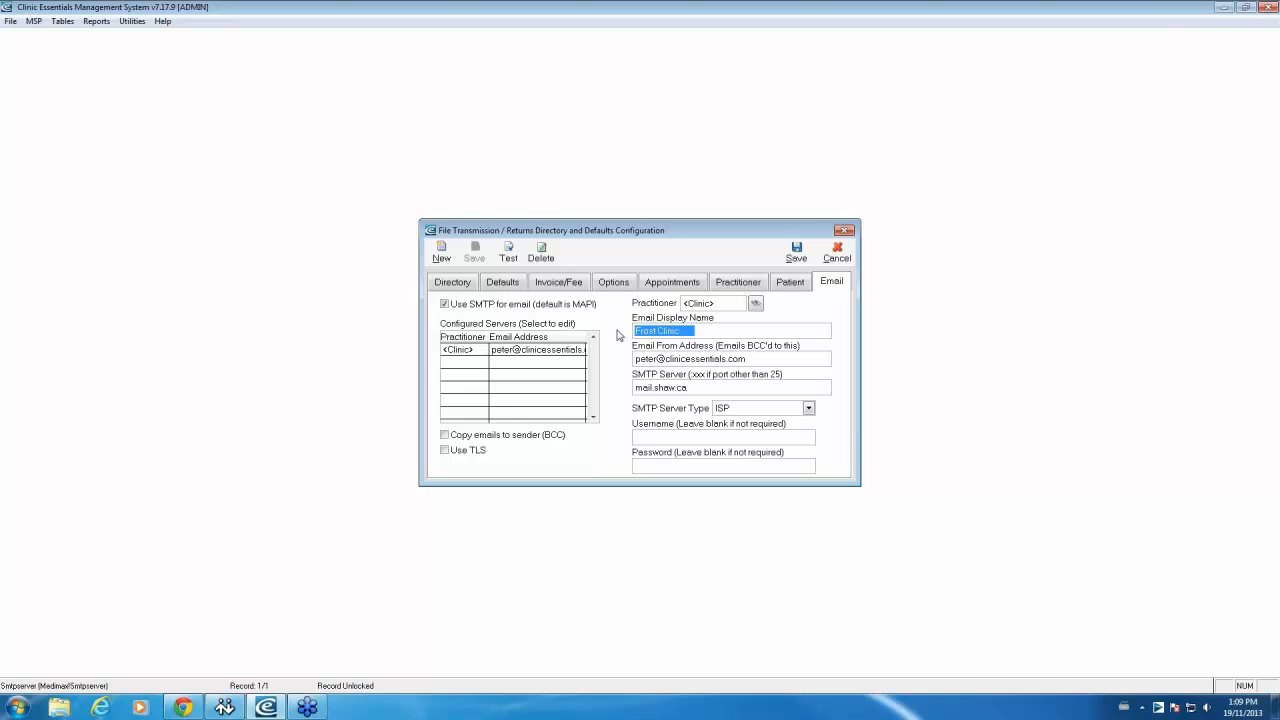
left_click(634, 358)
left_click(690, 359)
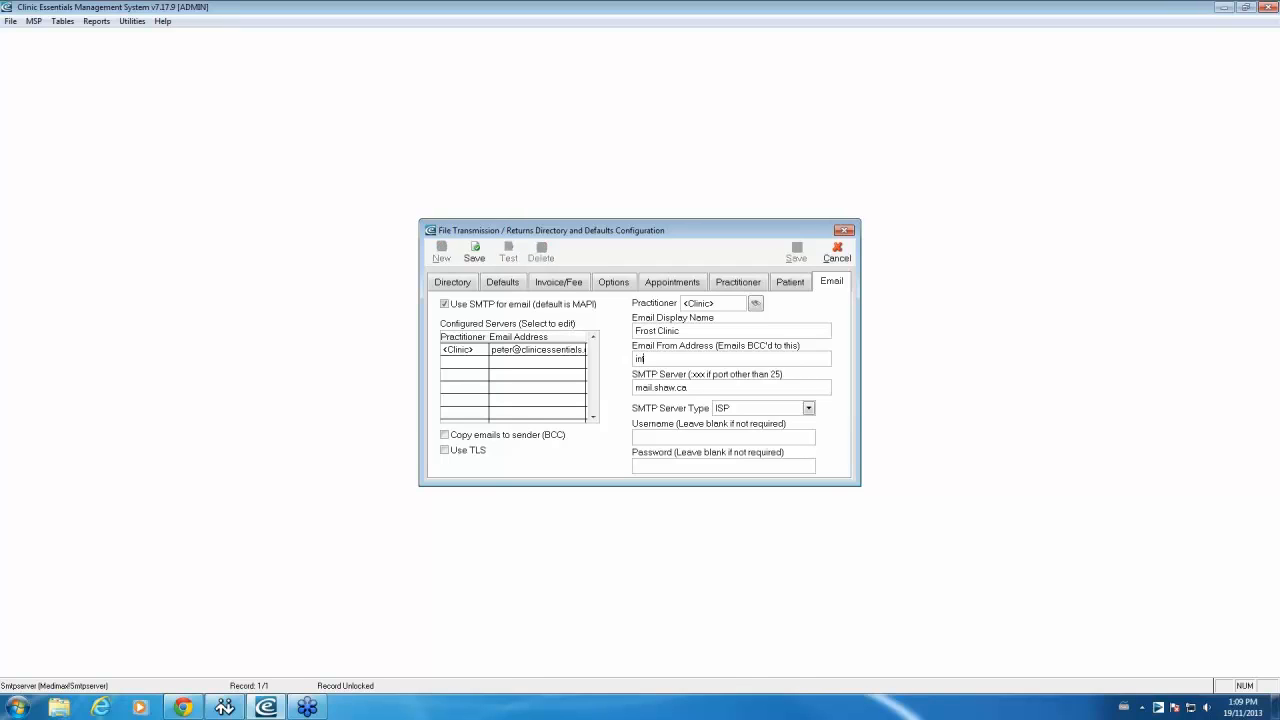
left_click(807, 408)
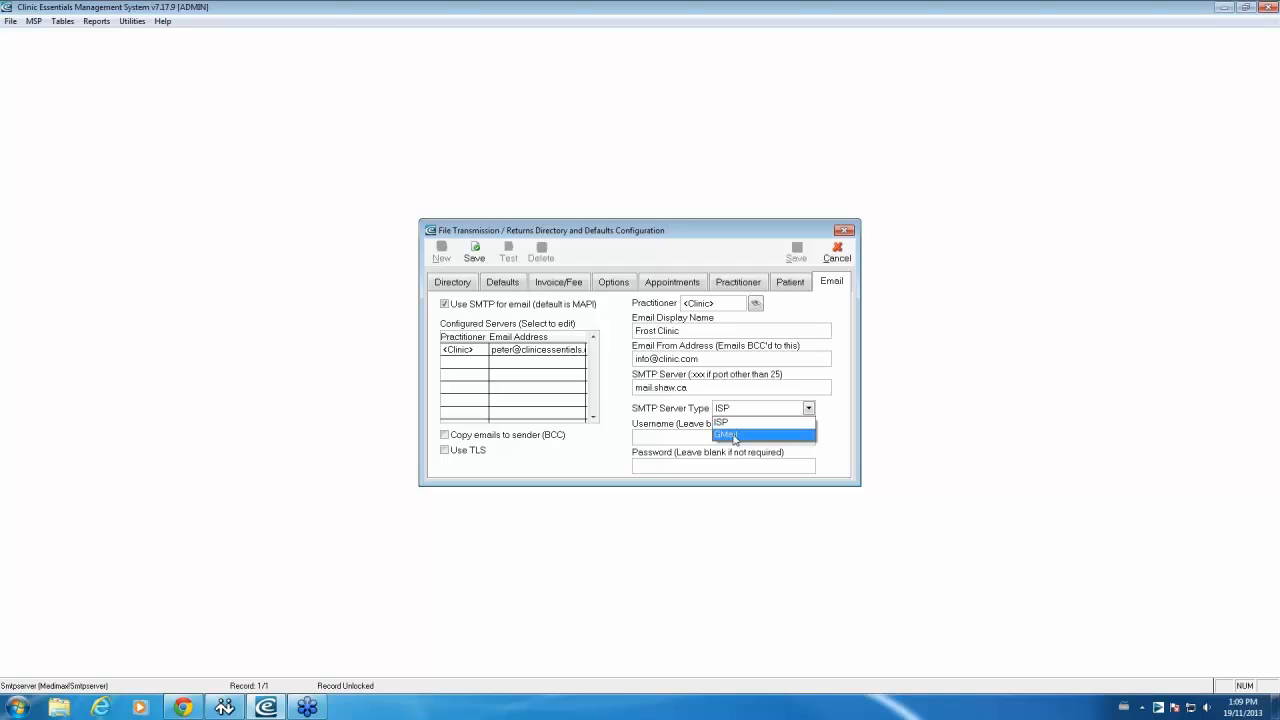
Step: Set the SMTP server type to GMail and enable 'Copy emails to sender (BCC)'
left_click(735, 437)
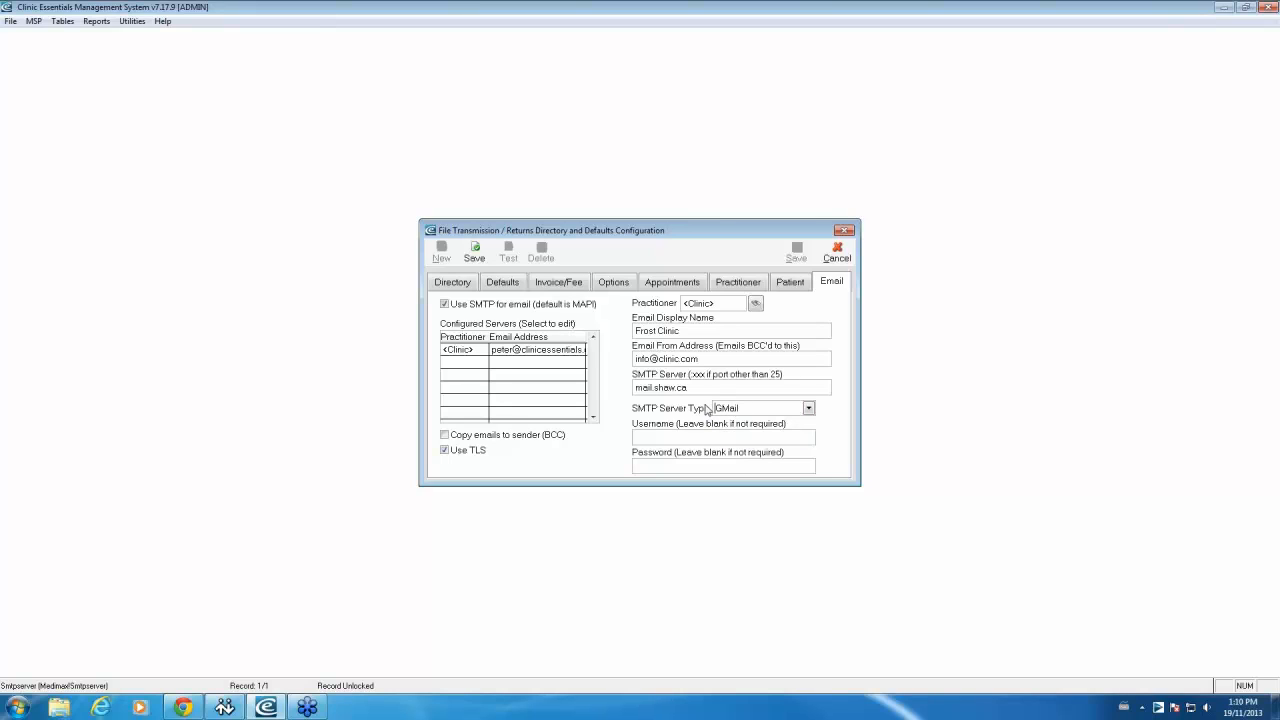
left_click(639, 465)
left_click(479, 441)
left_click(838, 264)
Step: Discard the email configuration changes and reopen the Appointment Scheduler
left_click(840, 258)
left_click(10, 21)
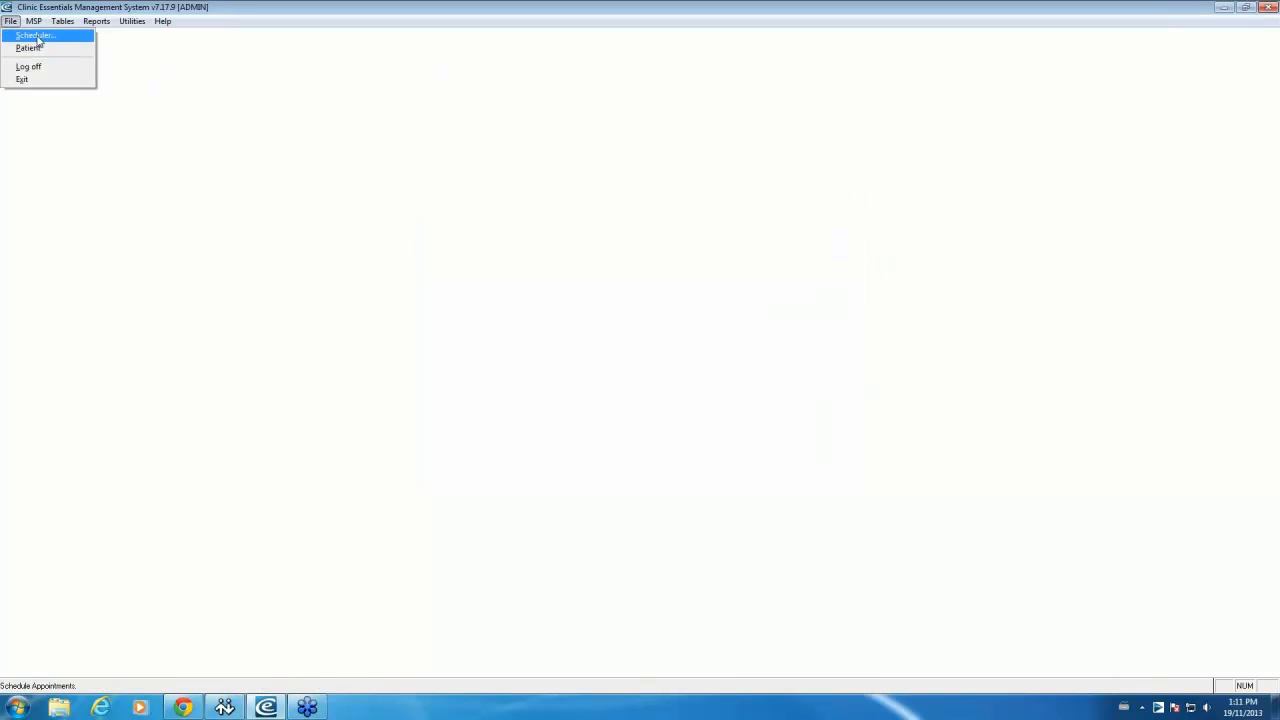
left_click(38, 36)
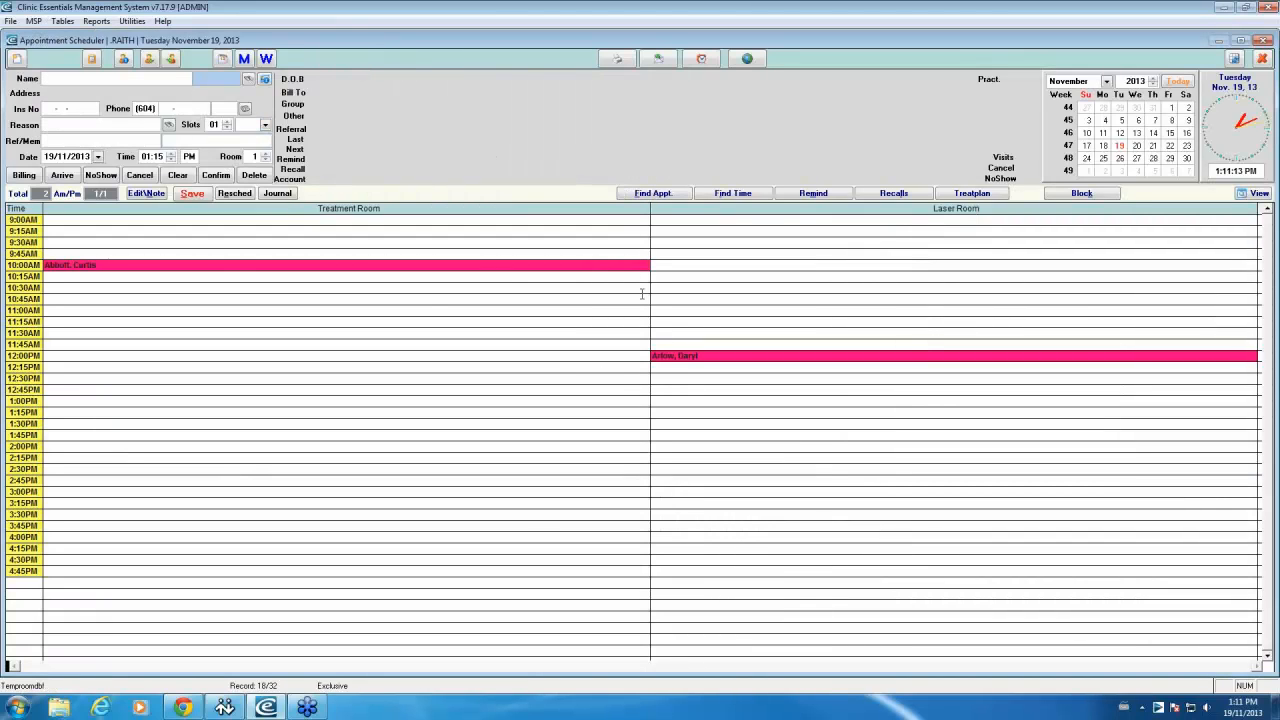
left_click(621, 264)
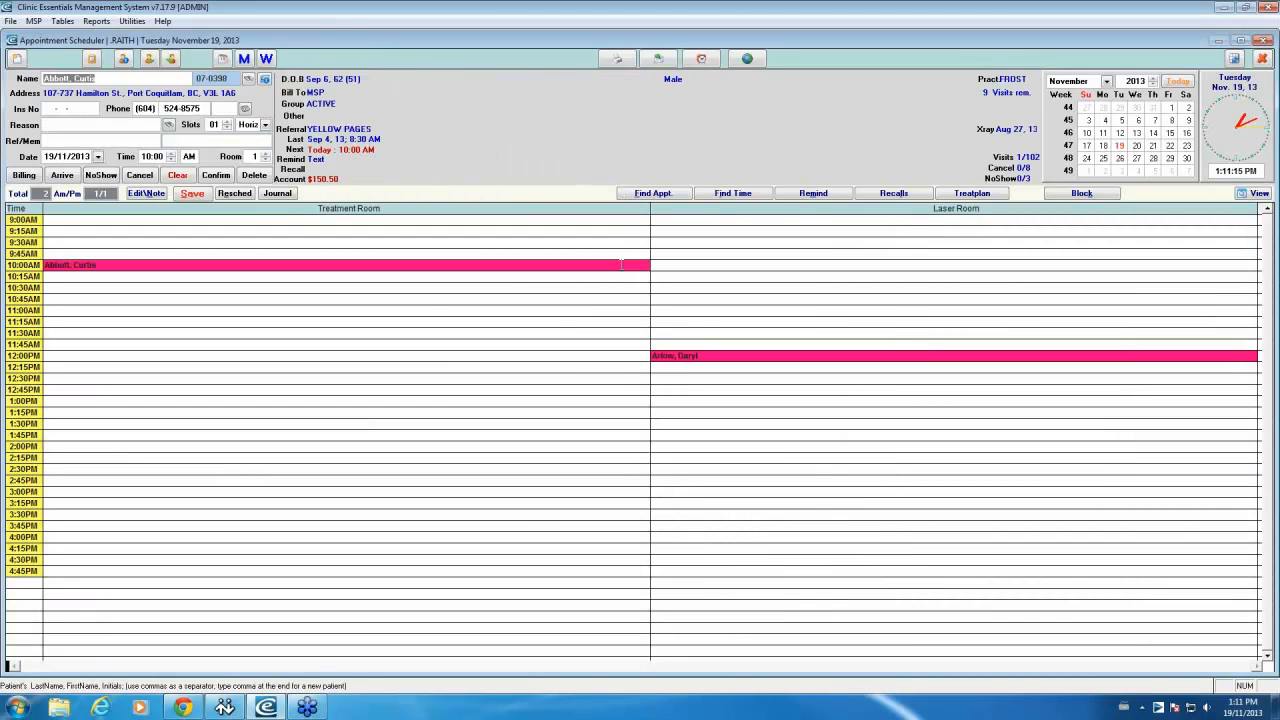
double_click(622, 265)
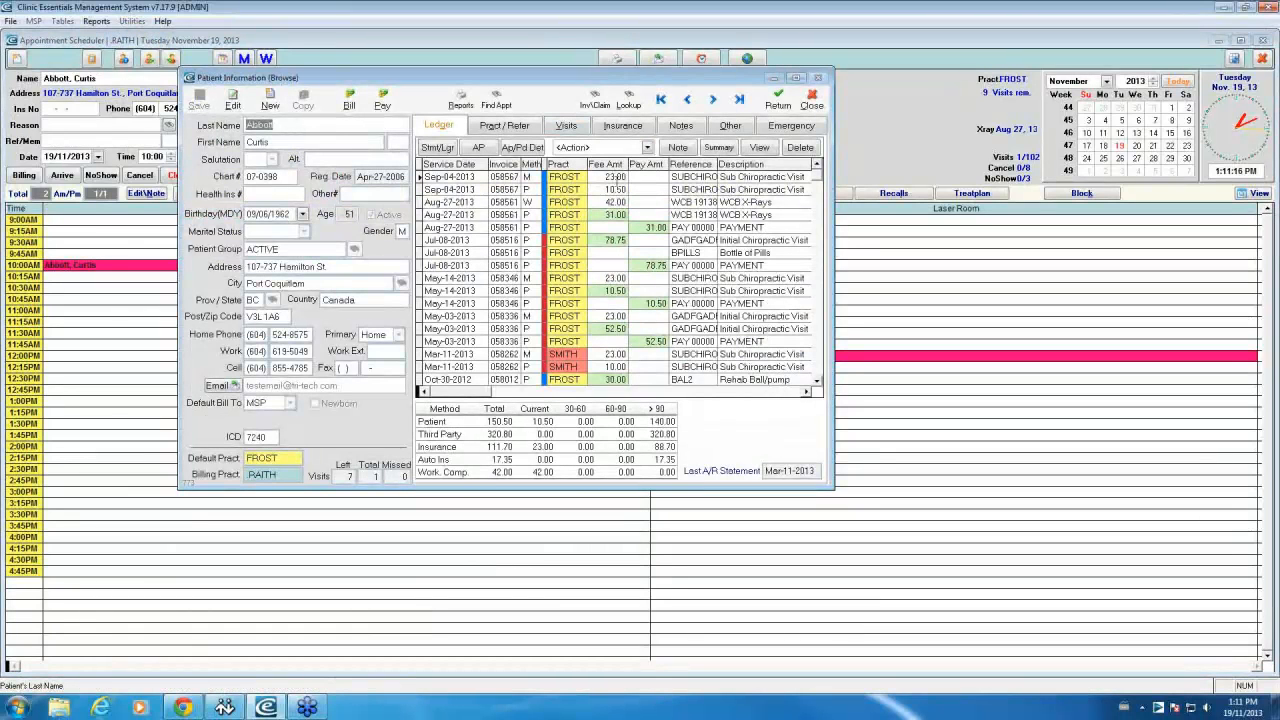
left_click(608, 177)
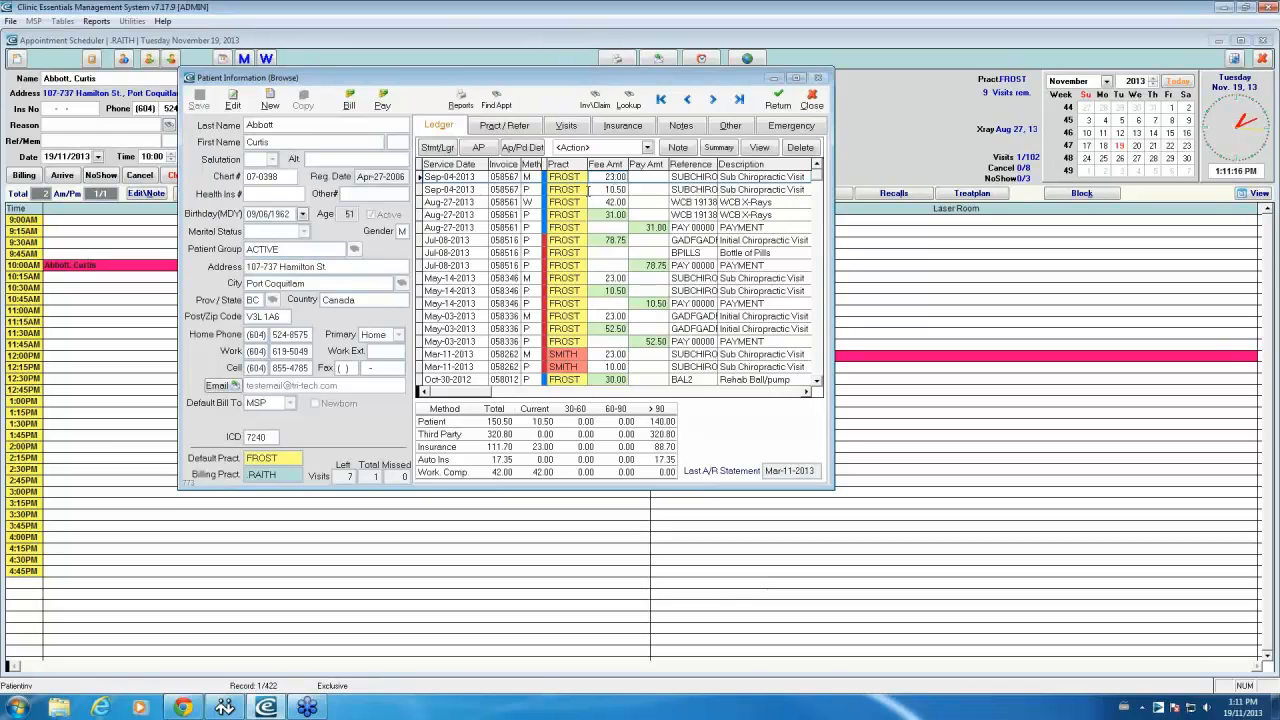
double_click(607, 189)
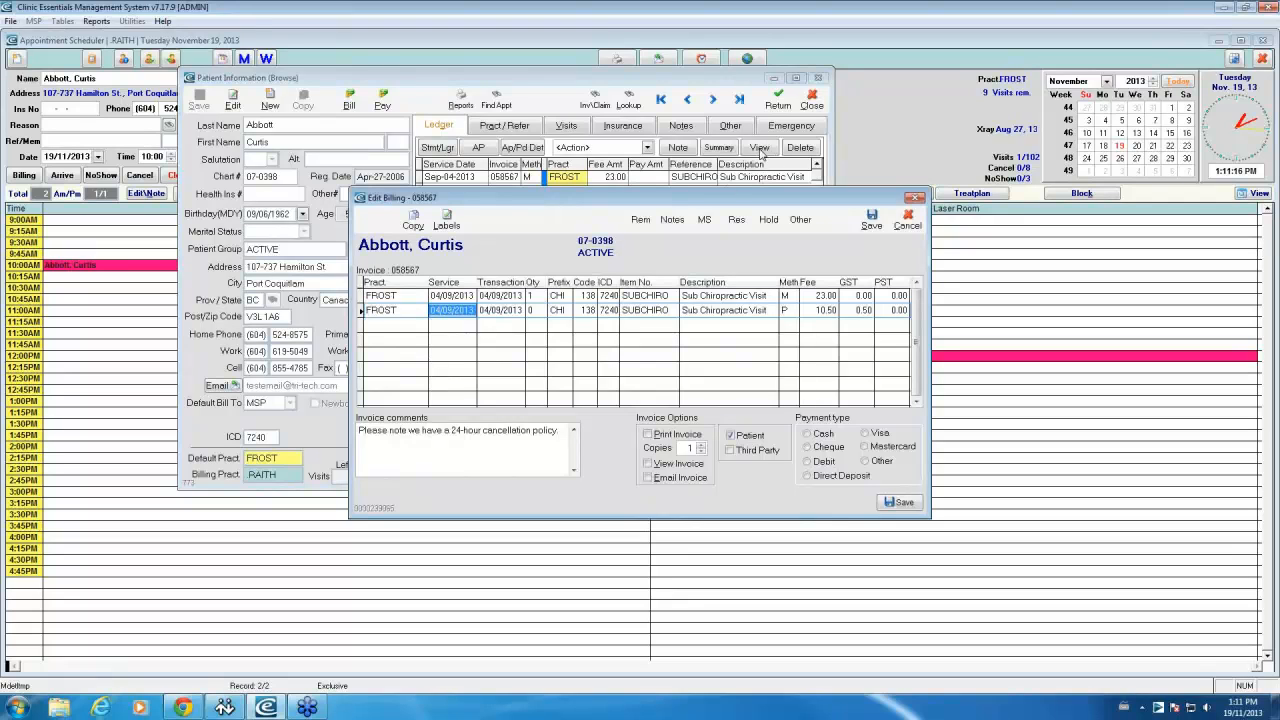
Step: Mark invoice 058567 as Email Invoice and save it, producing the PDF email
left_click(648, 479)
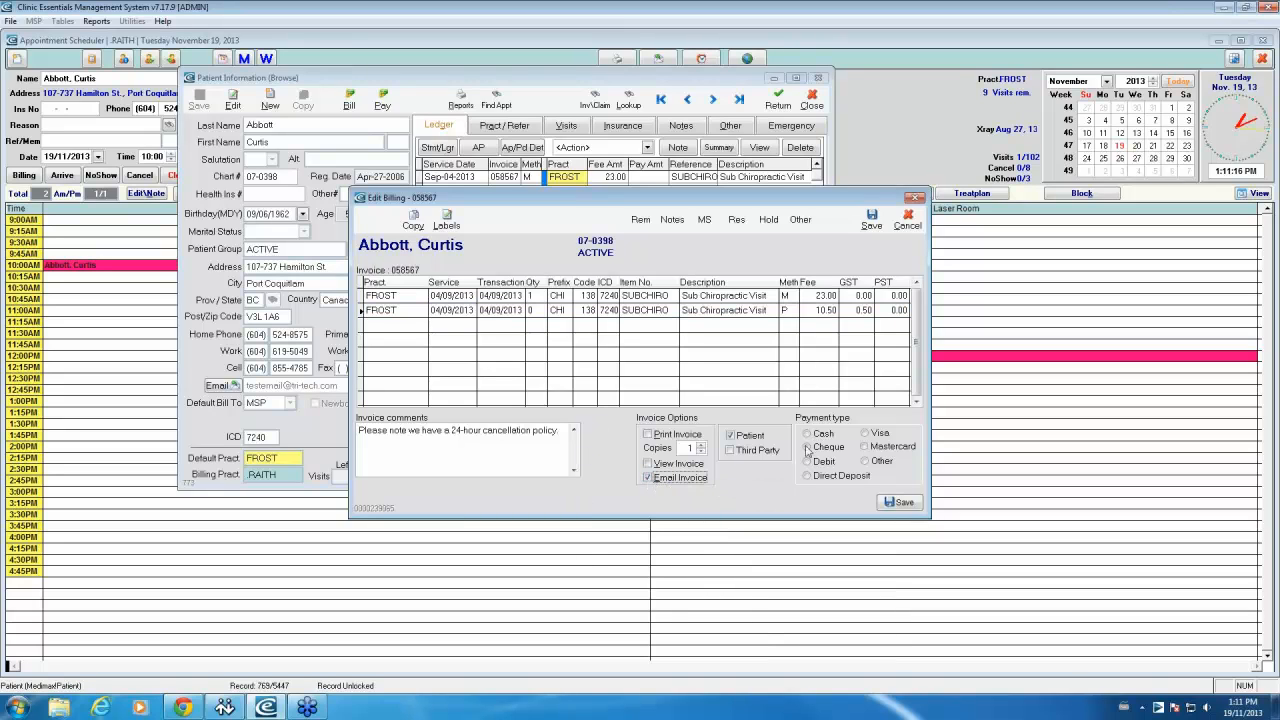
left_click(893, 500)
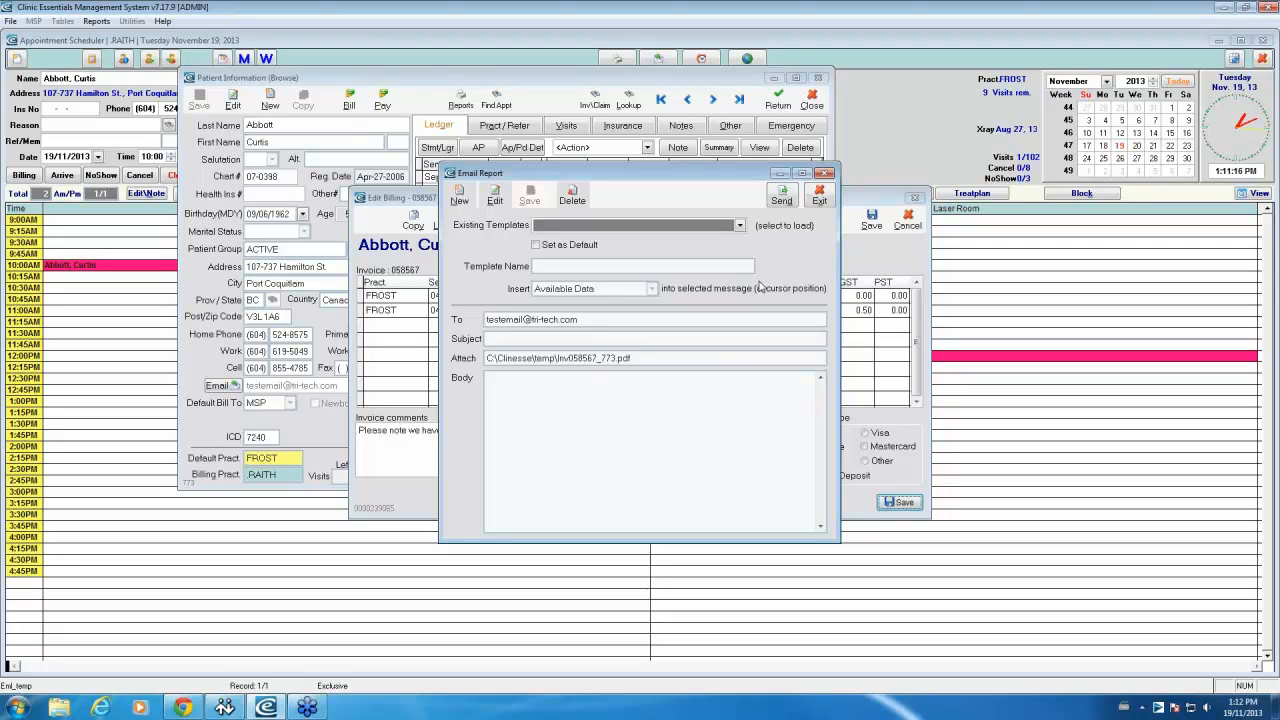
left_click(739, 226)
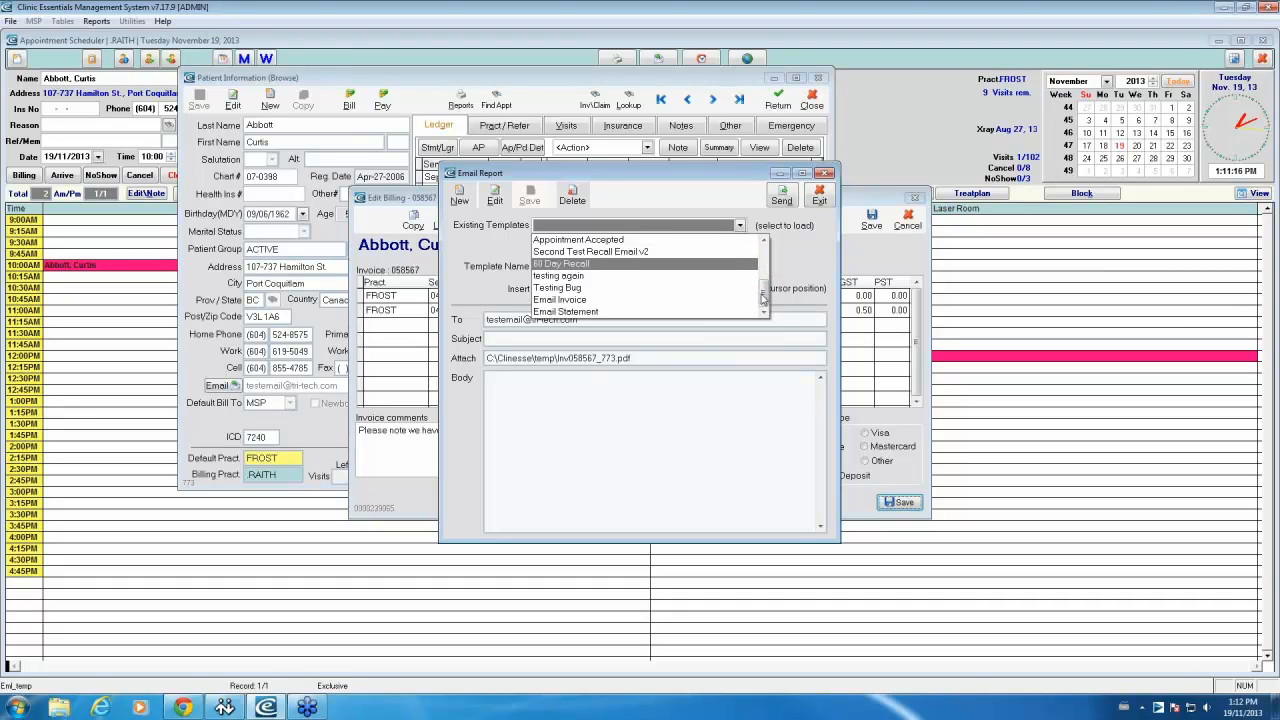
Step: Load the 'Email Invoice' template, then exit the Email Report without sending
left_click_drag(763, 298, 762, 250)
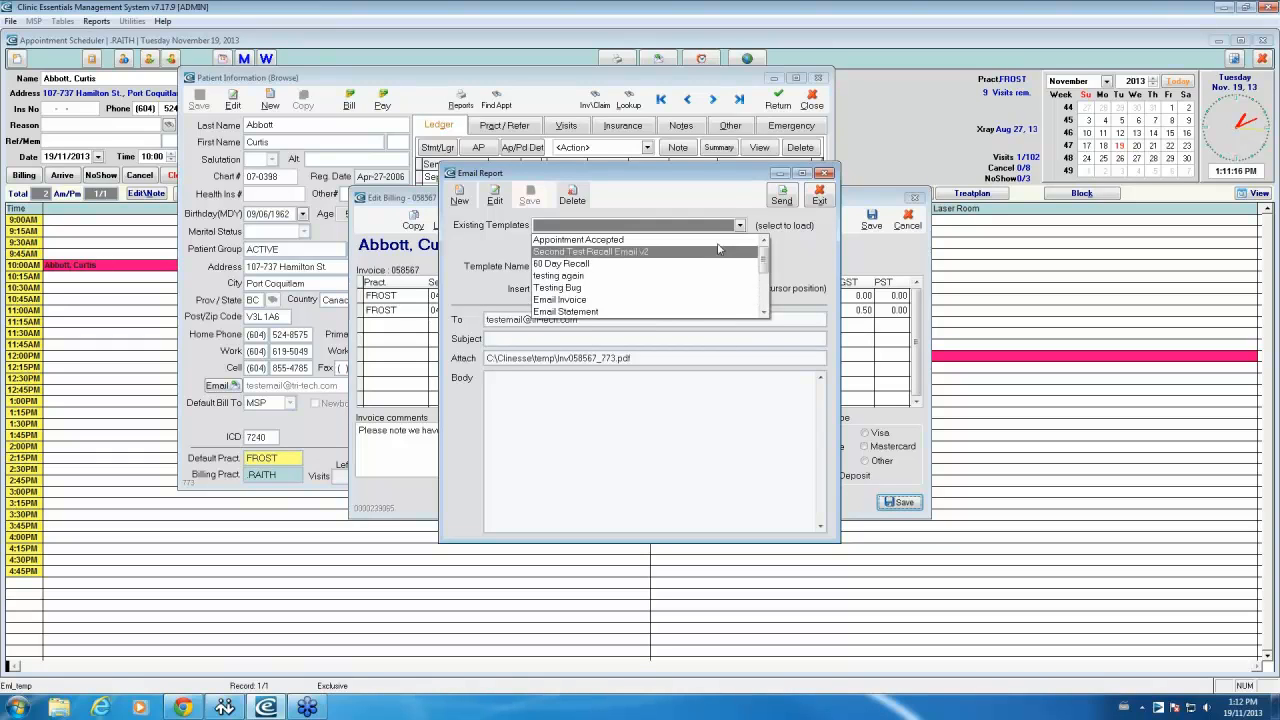
left_click(701, 305)
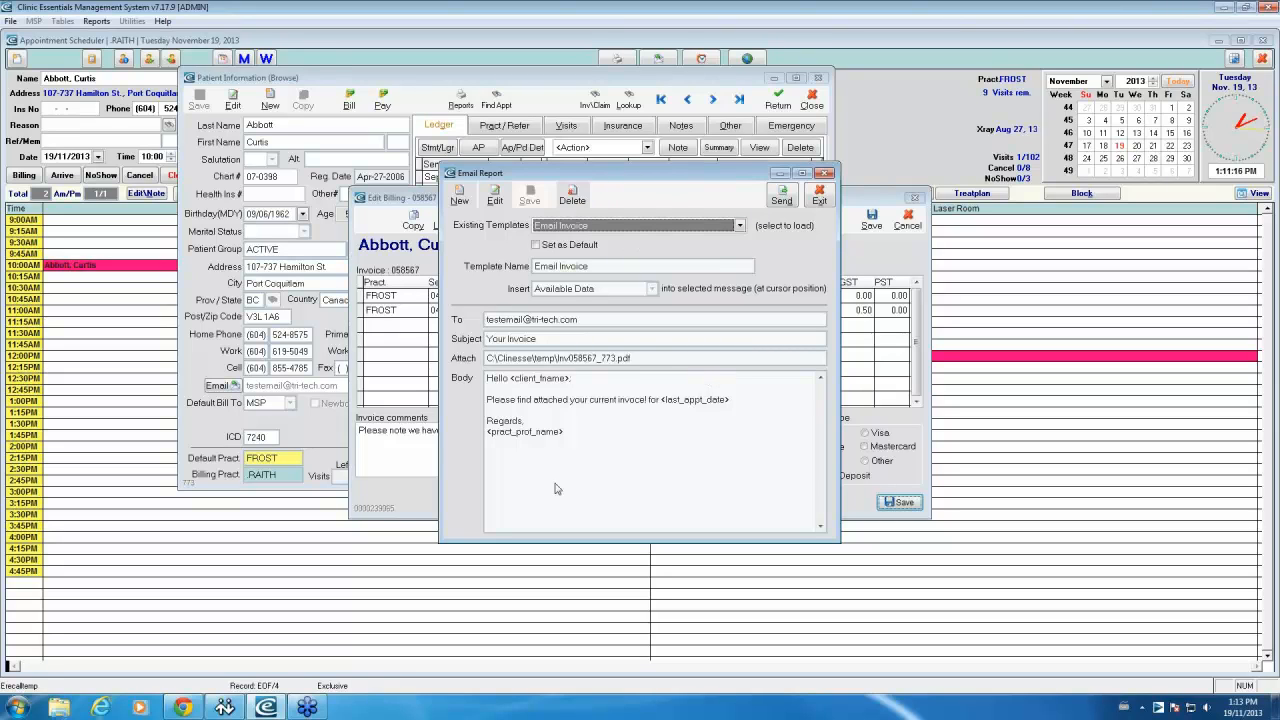
left_click(739, 226)
left_click(660, 242)
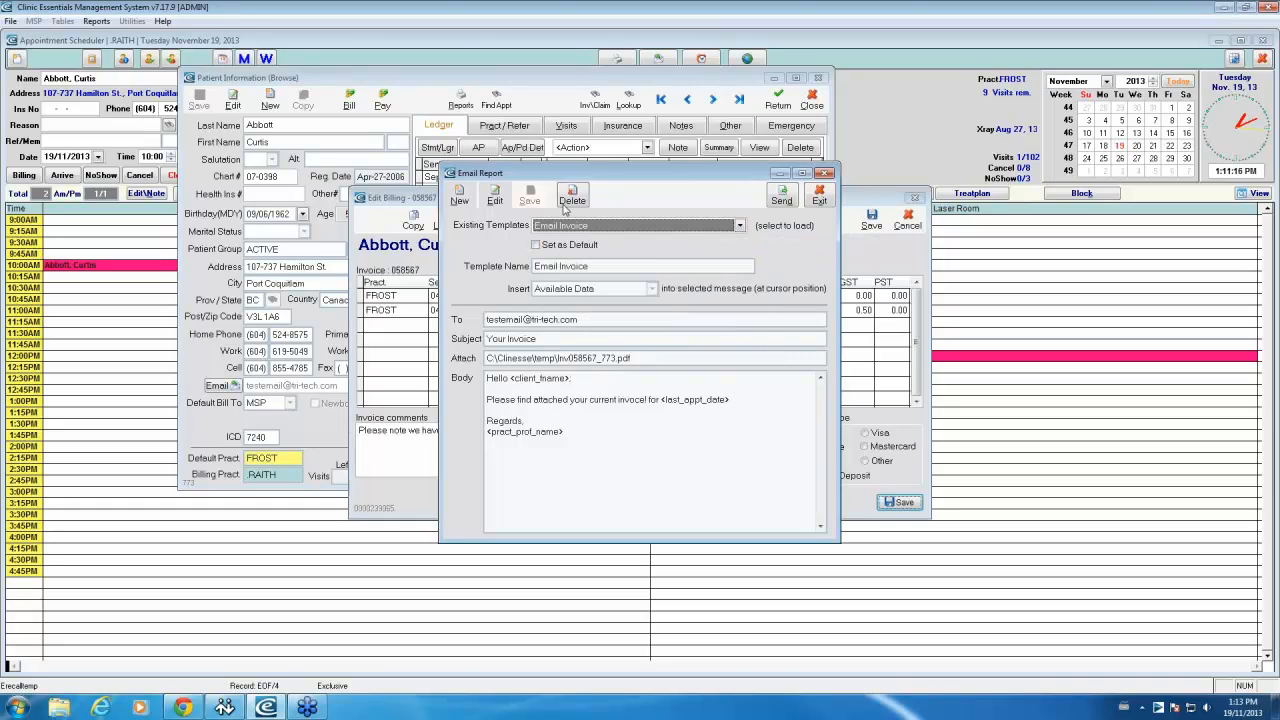
left_click(830, 197)
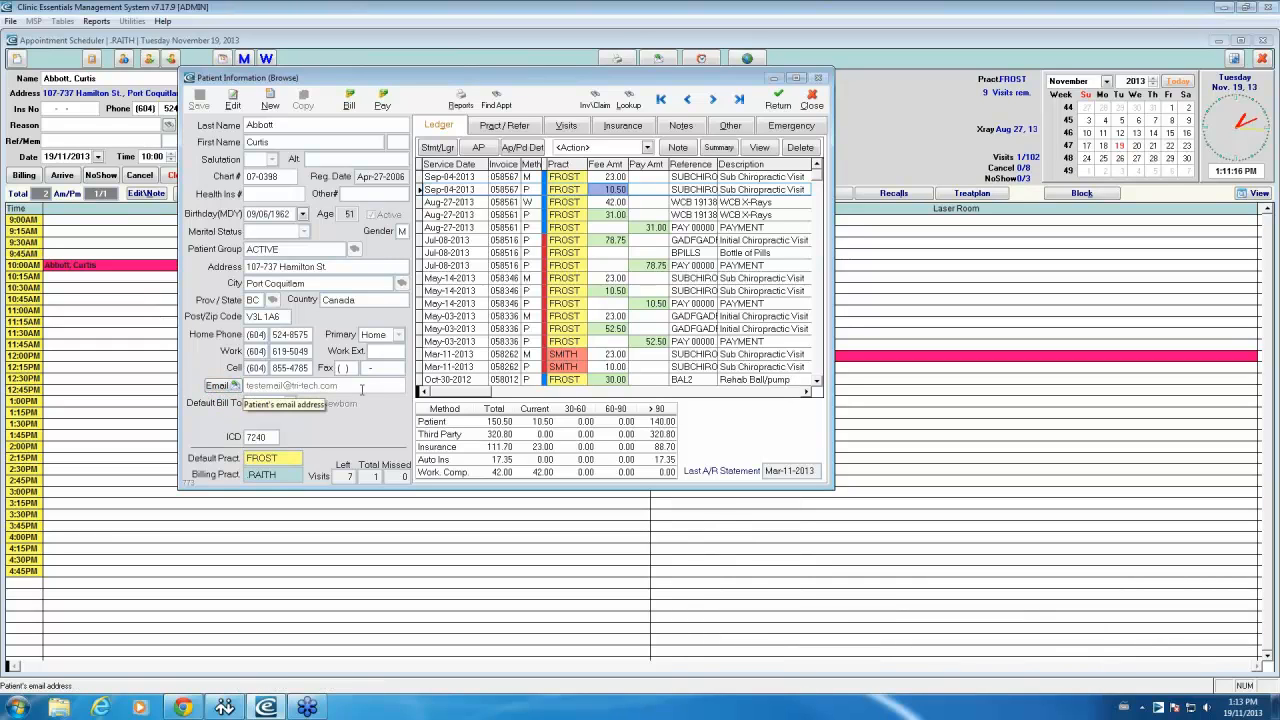
Step: Start a new patient email template named 'Test Email'
left_click(231, 390)
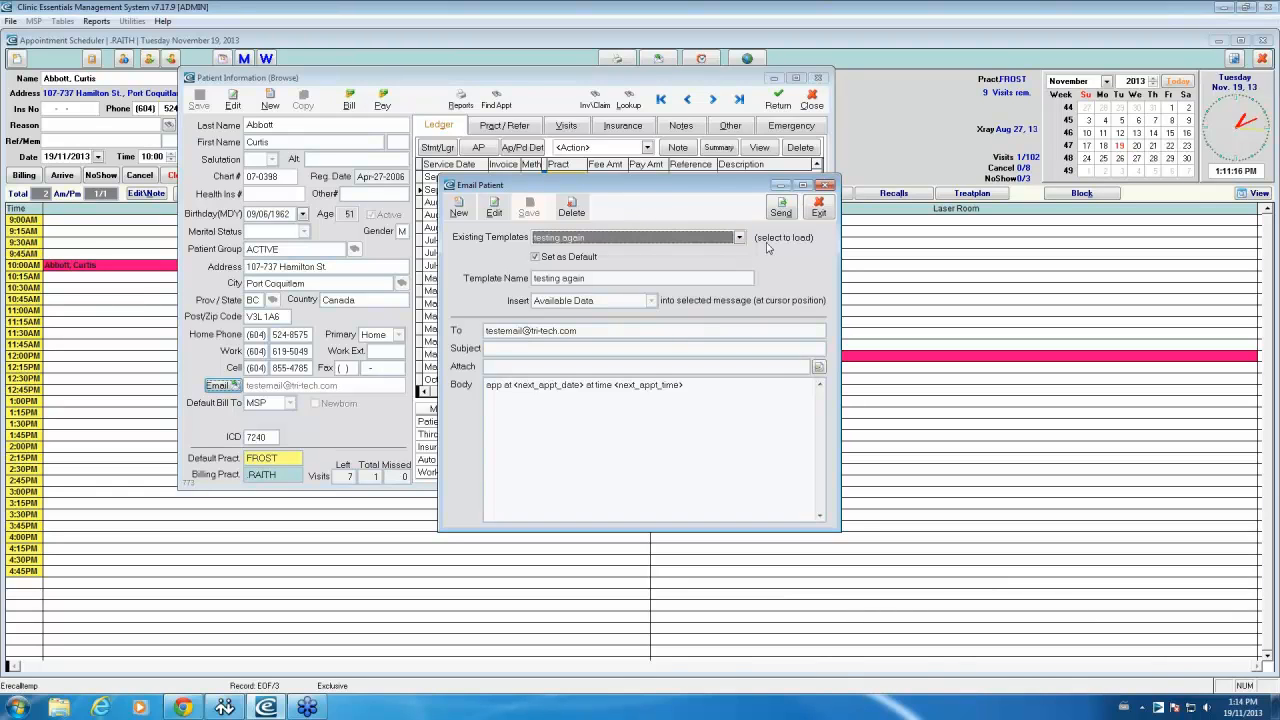
left_click(469, 213)
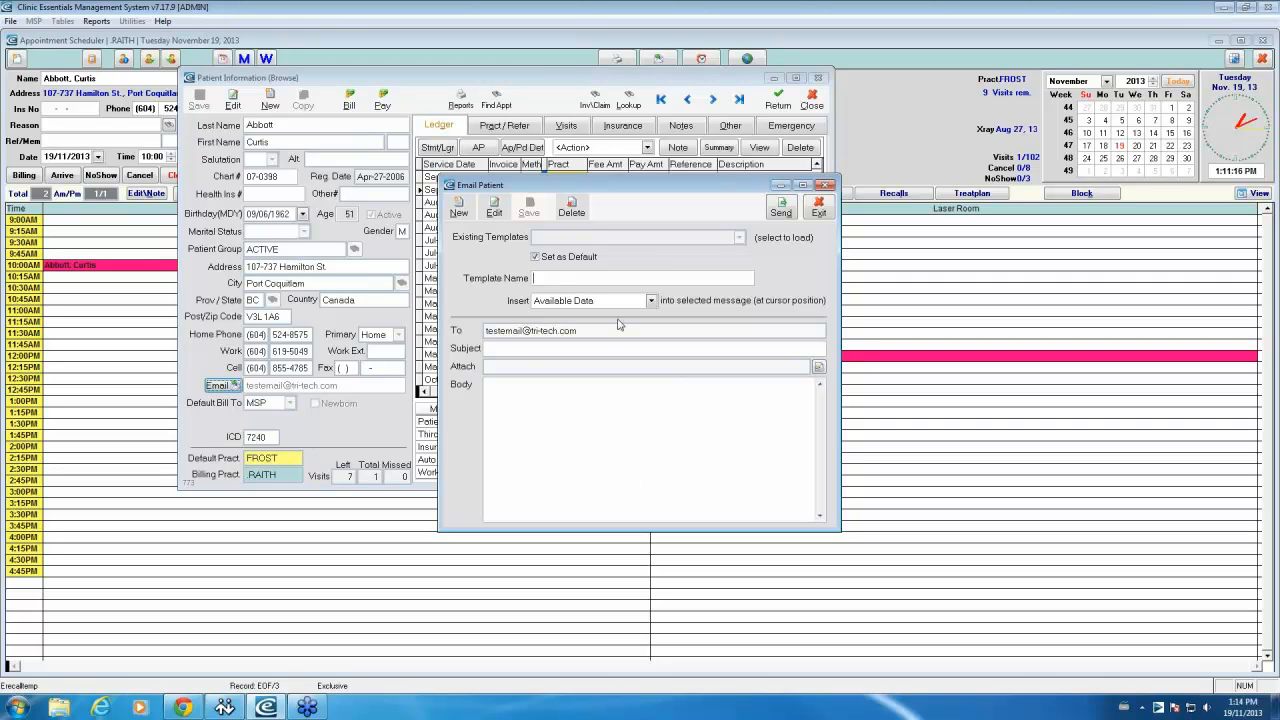
type("Test")
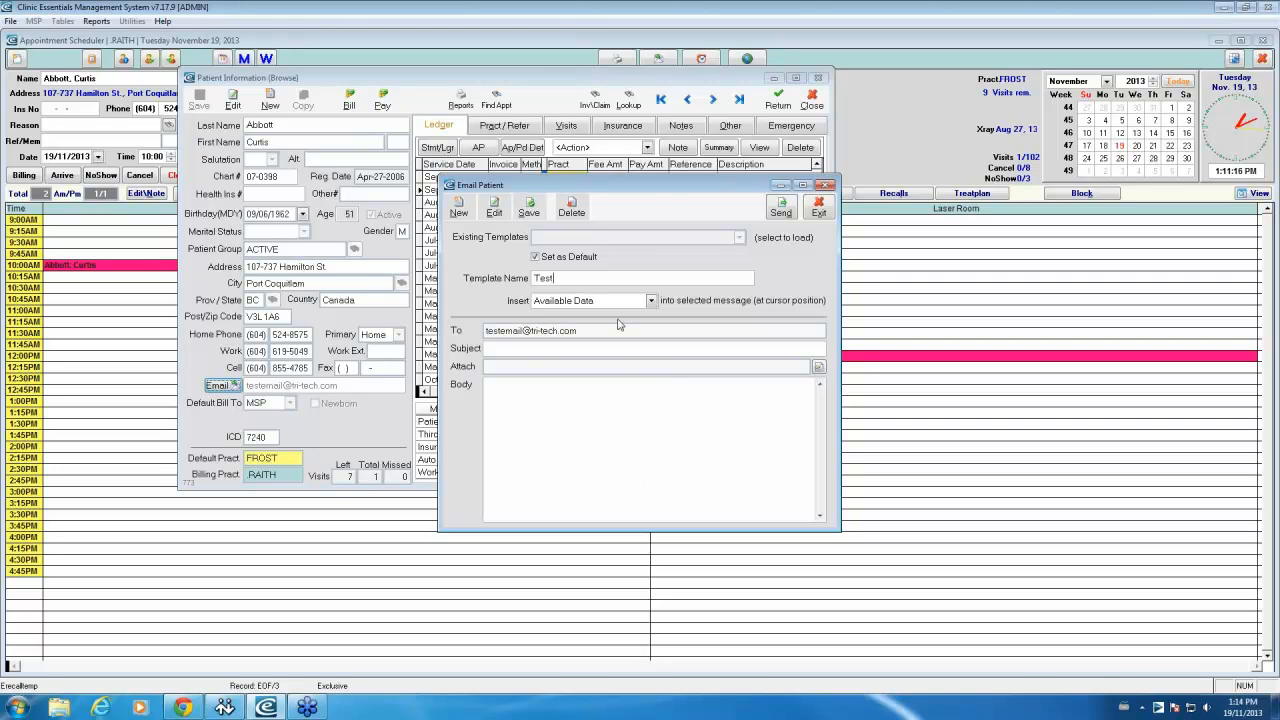
type(" Email")
left_click_drag(597, 283, 535, 287)
left_click(489, 349)
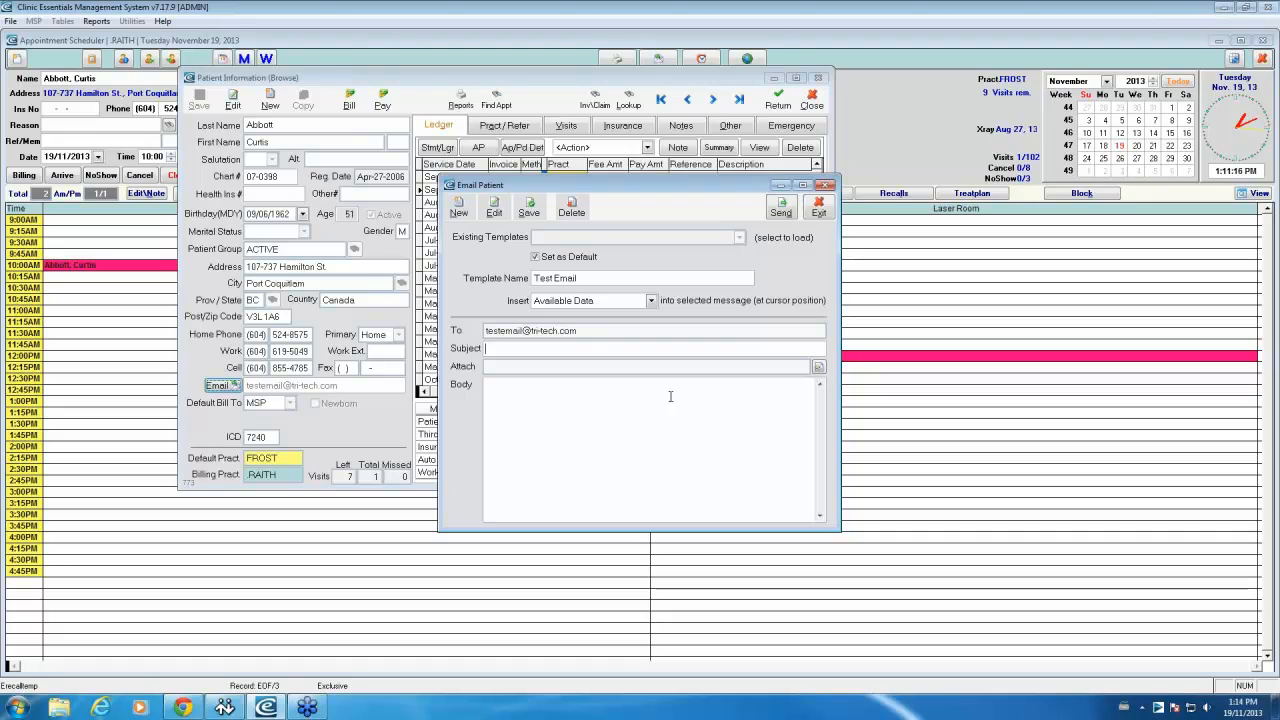
Step: Enter subject 'Copy of your statement' and a 'Dear' greeting with the client firstname placeholder
type("C")
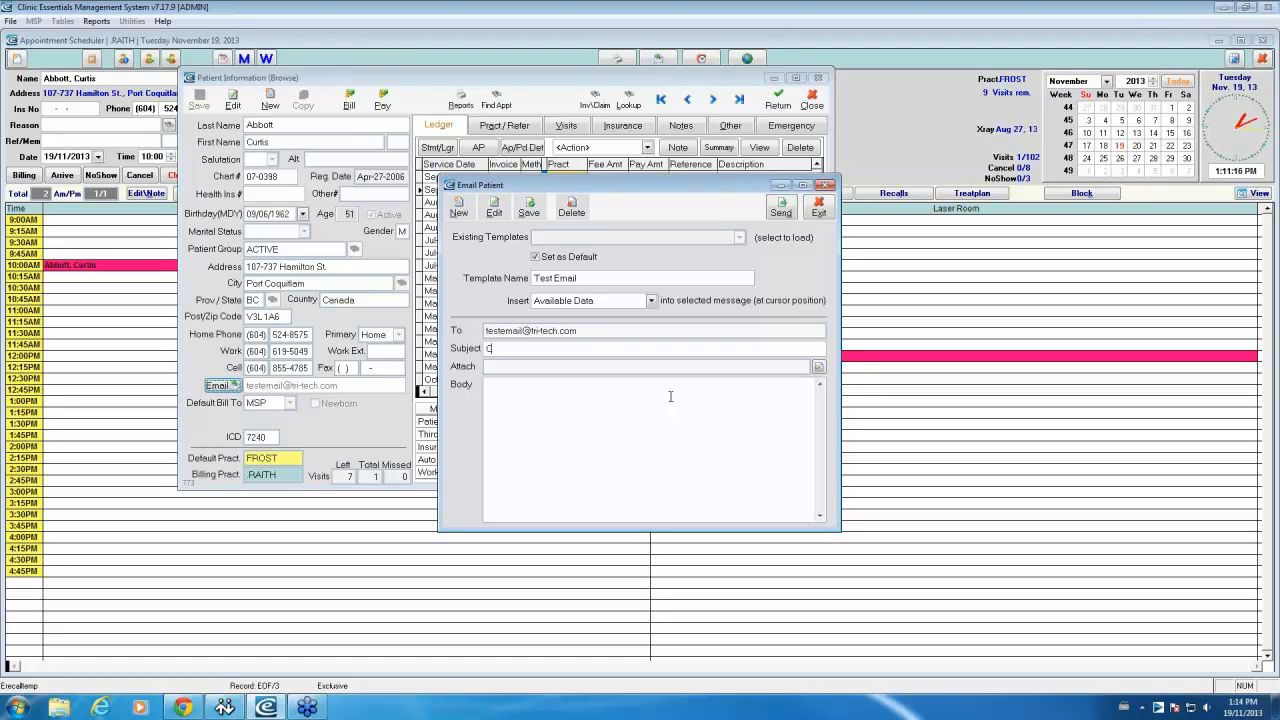
type("opy of your statement")
left_click(533, 393)
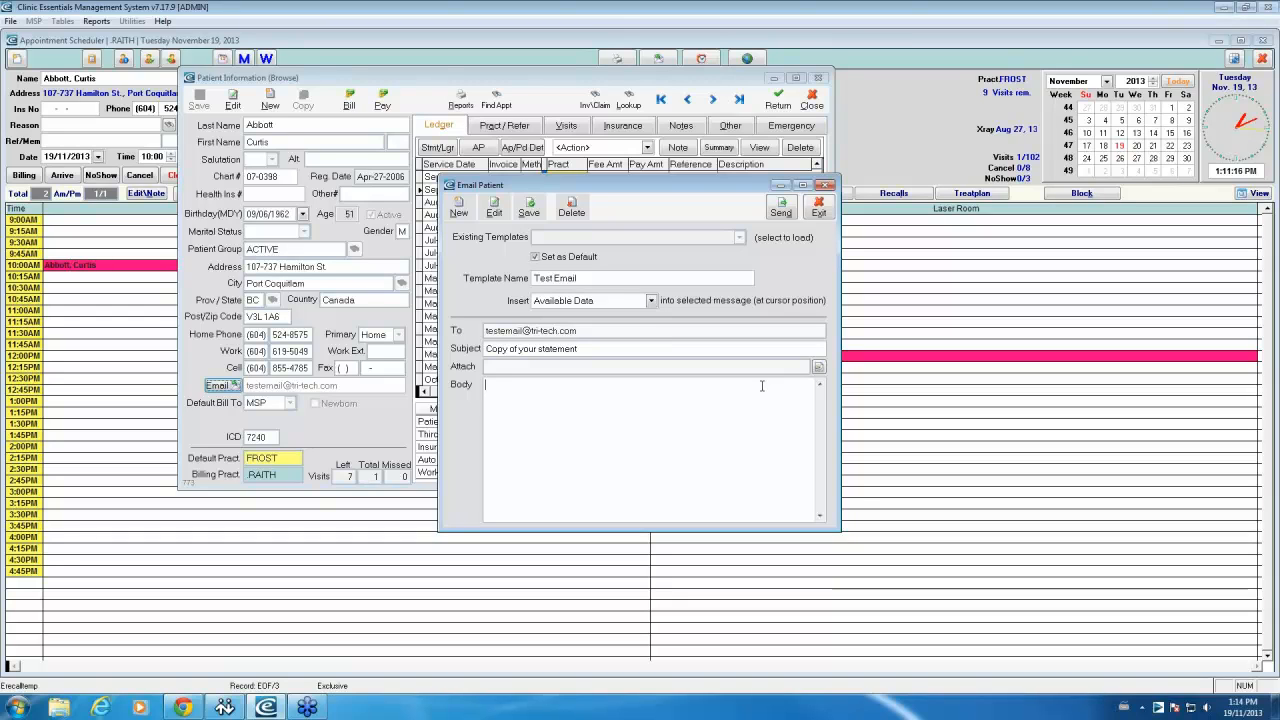
type("Dear")
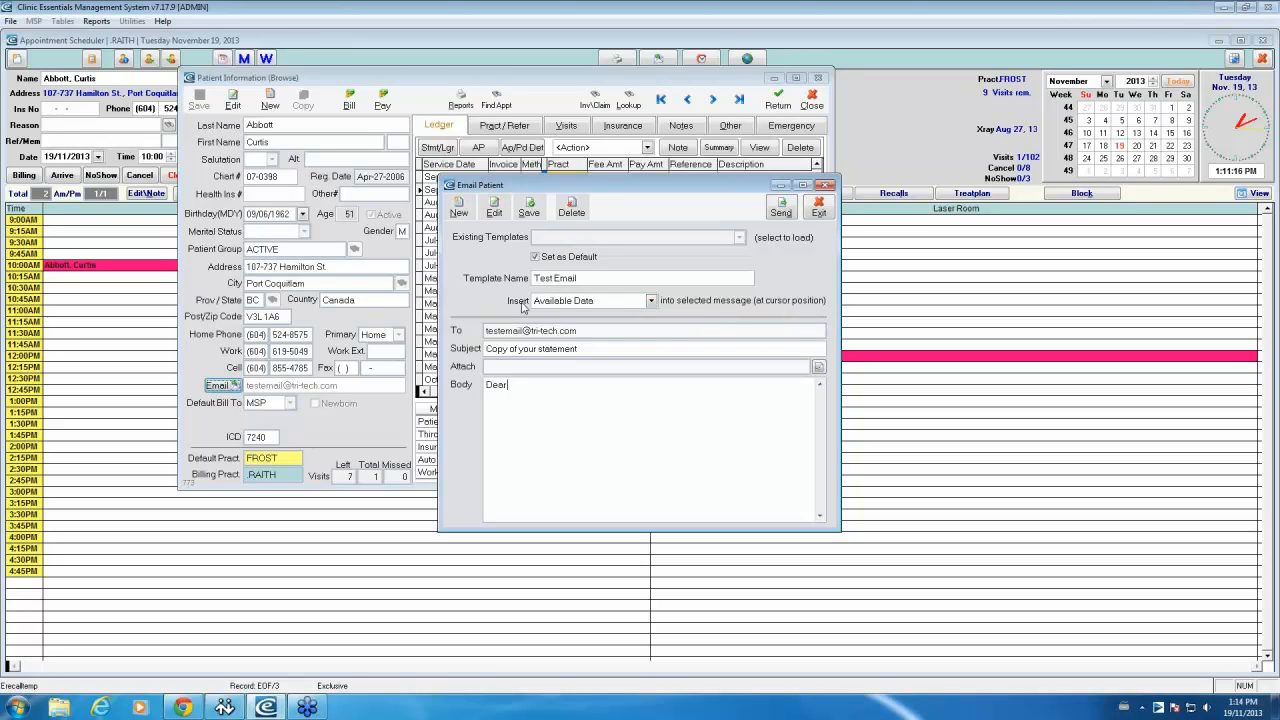
left_click(650, 301)
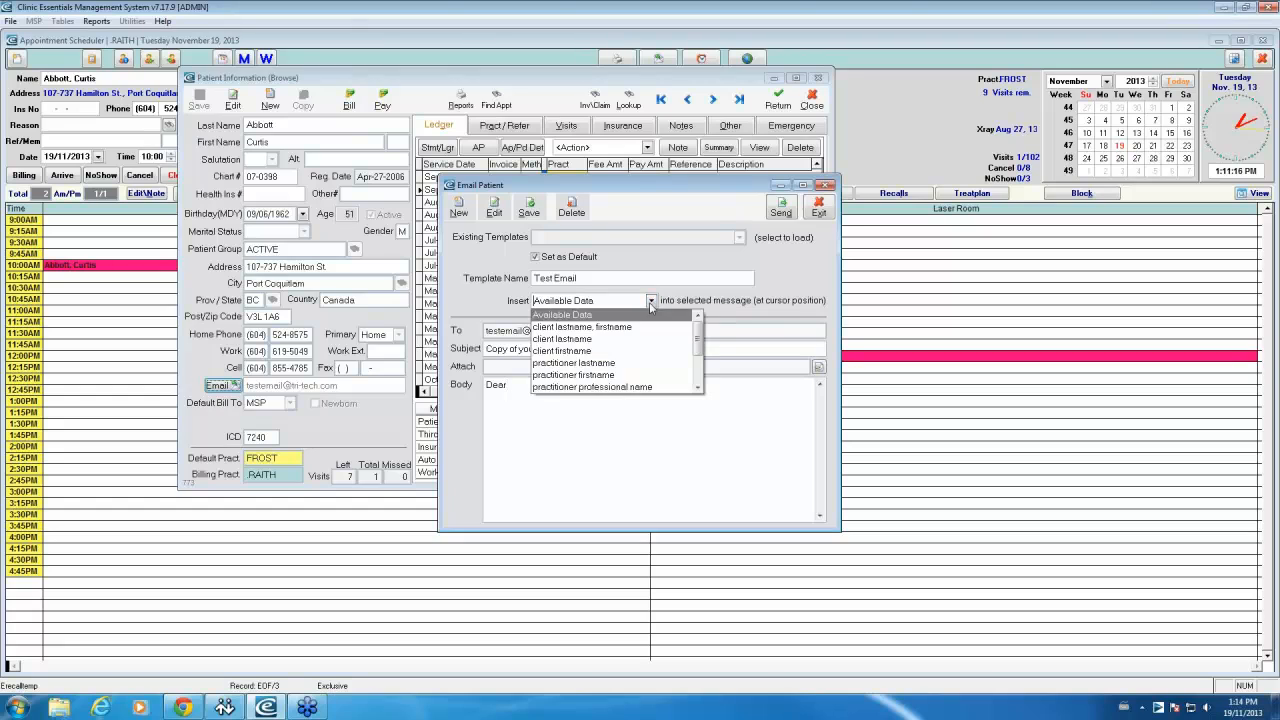
left_click(573, 352)
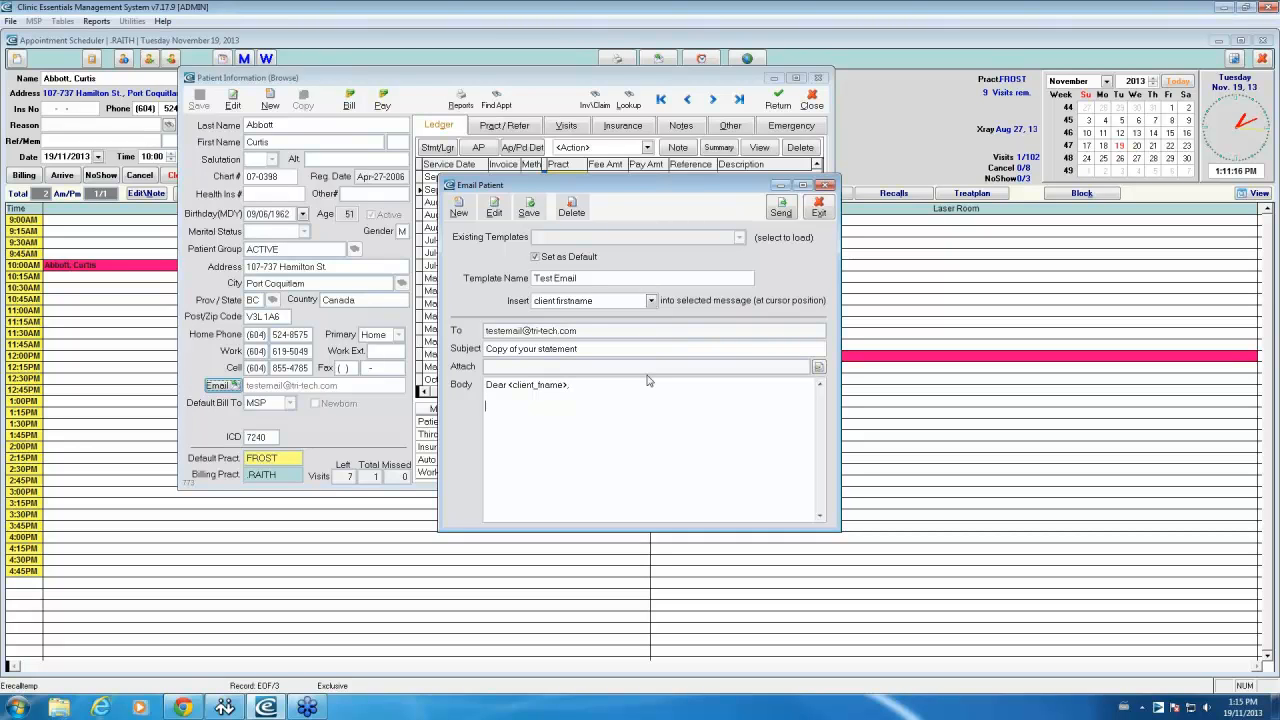
Step: Add 'Here is a copy of your statement.' and sign off 'Sincerely, Clinic'
type("Here is a copy of your statement.")
key("Return")
type("Sincere")
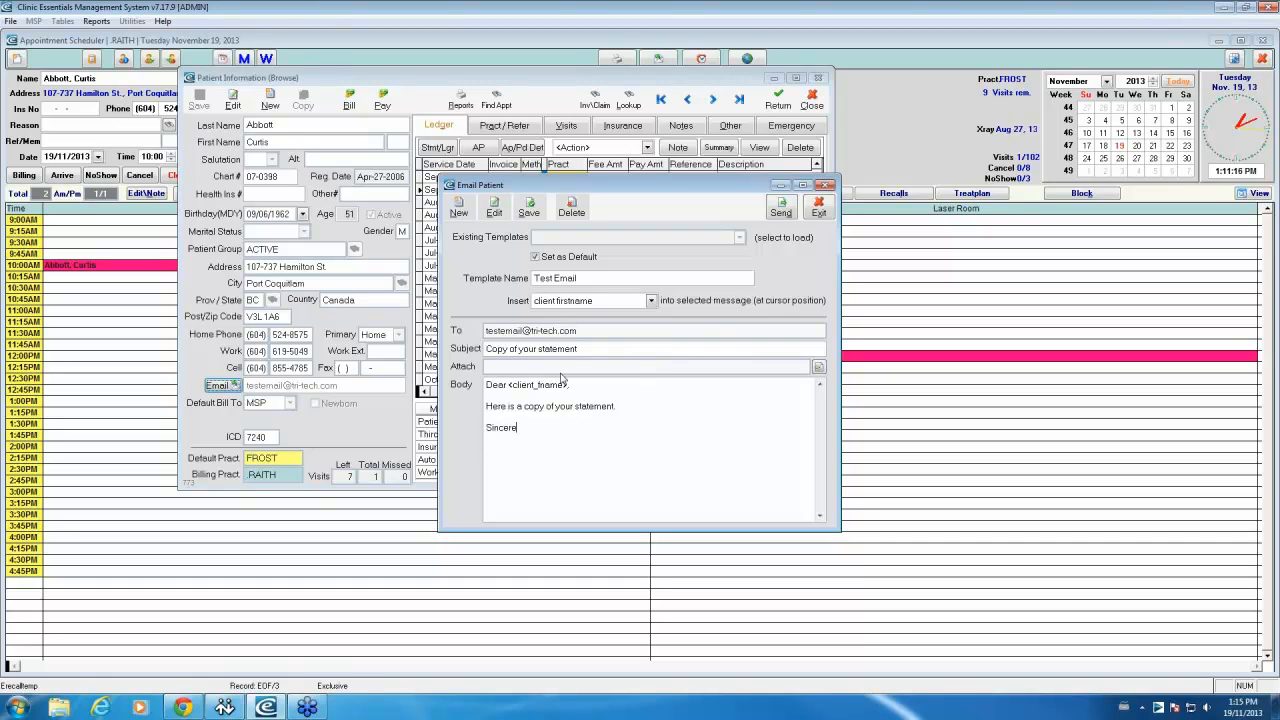
type("ly,  Clinic")
key("Return")
left_click(651, 301)
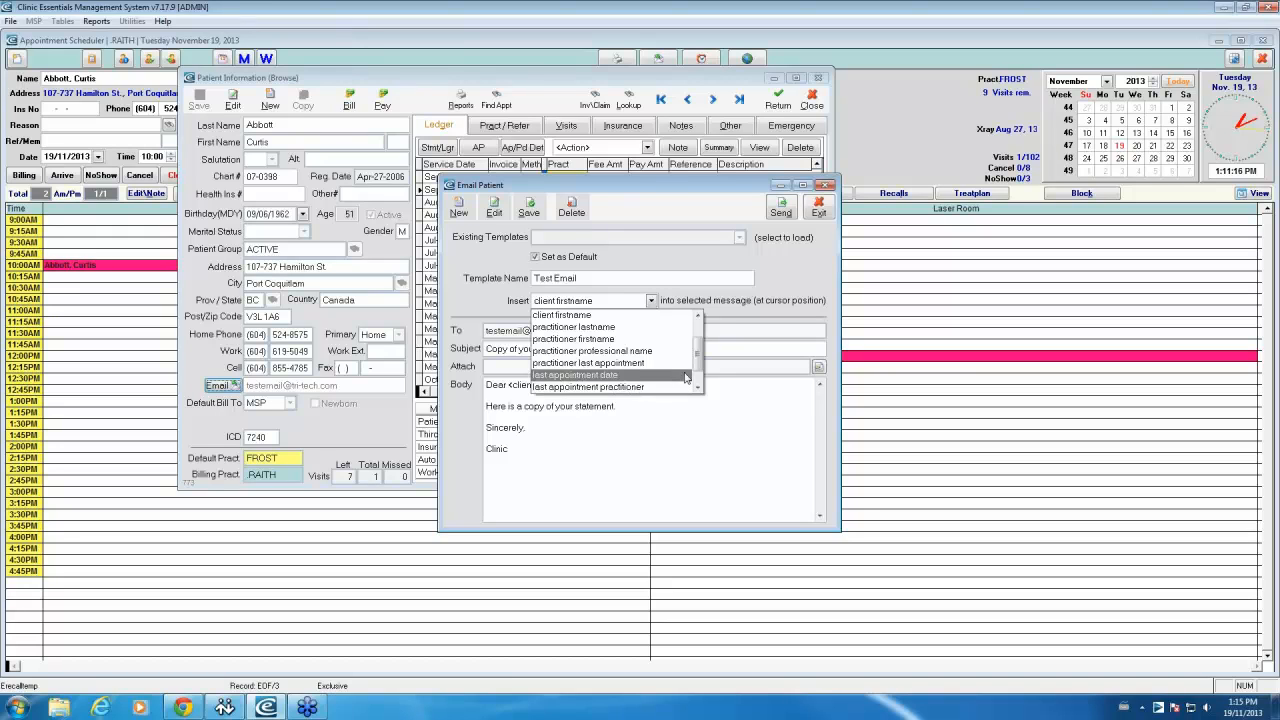
scroll(698, 372, "down", 1)
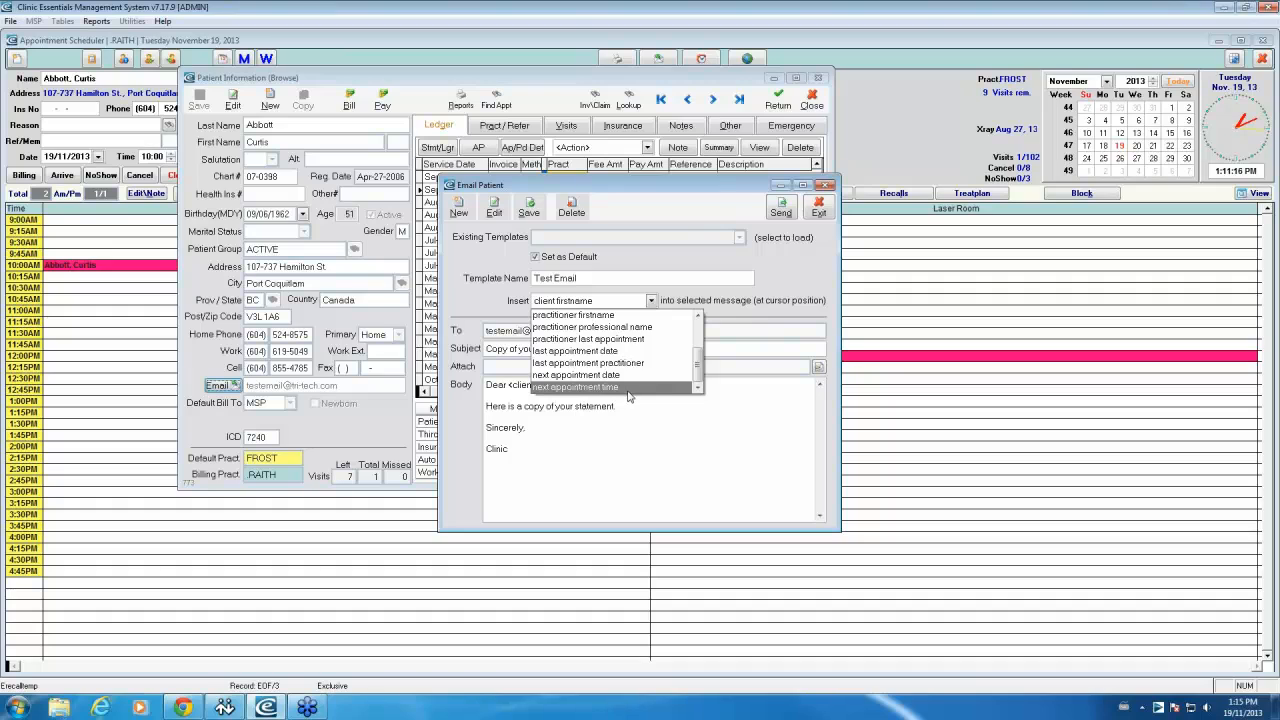
left_click(672, 420)
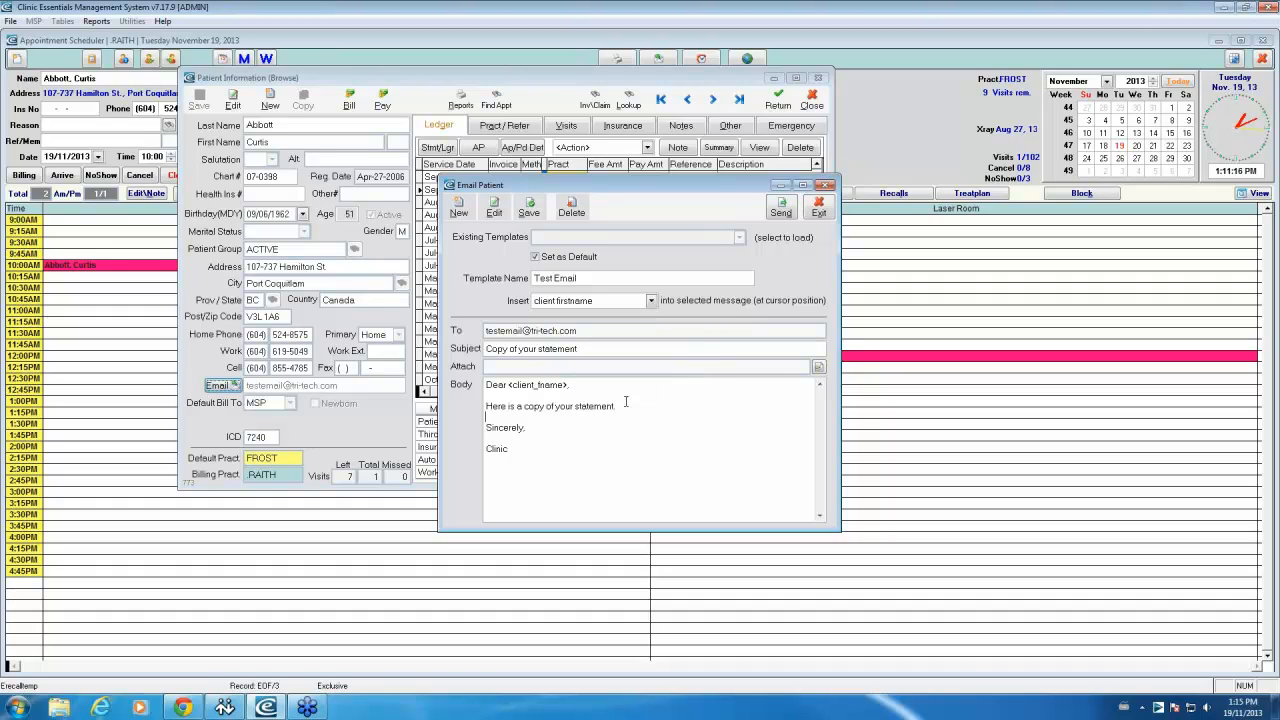
Step: Save the Test Email template, close Email Patient, and move the patient window down-right
left_click(533, 216)
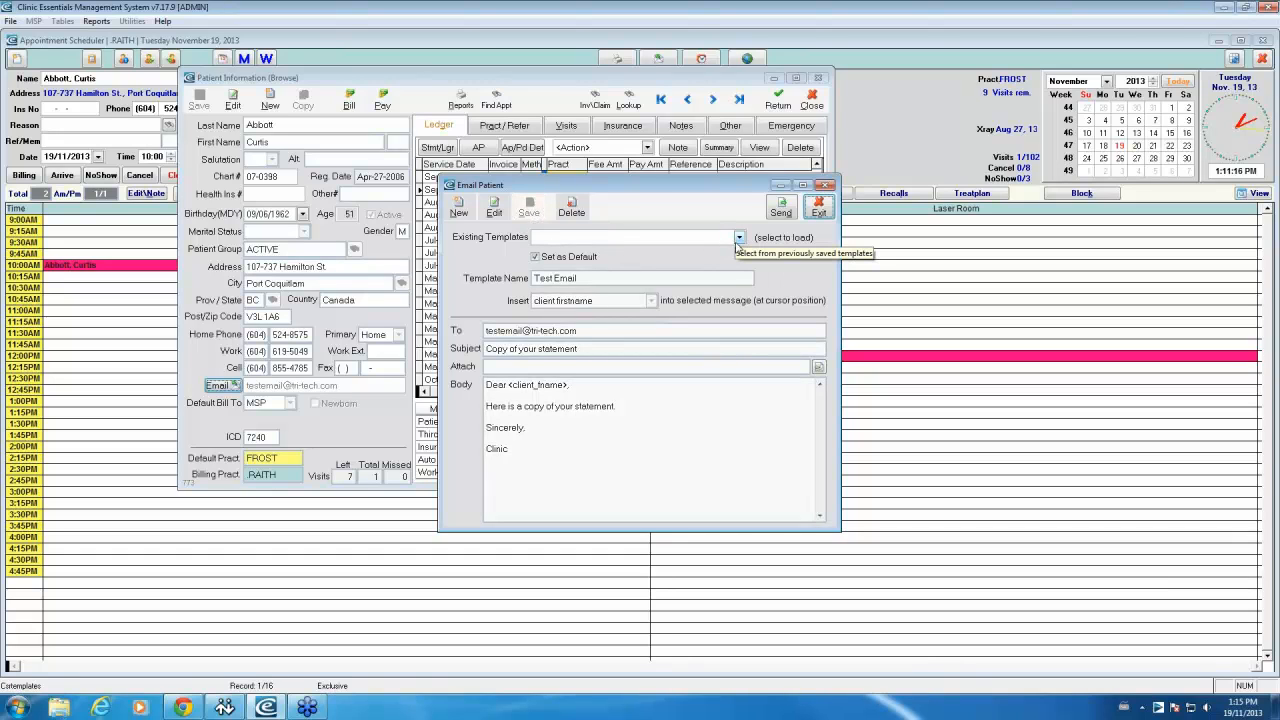
left_click(819, 208)
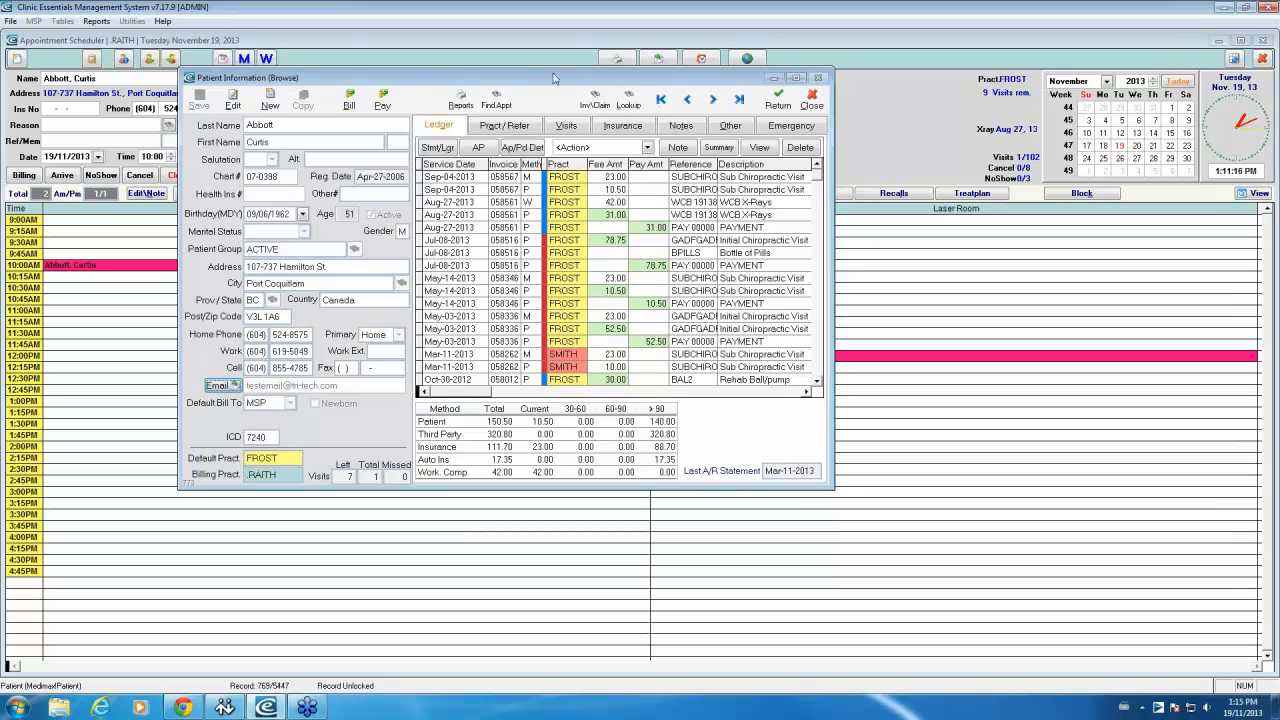
left_click_drag(532, 77, 662, 158)
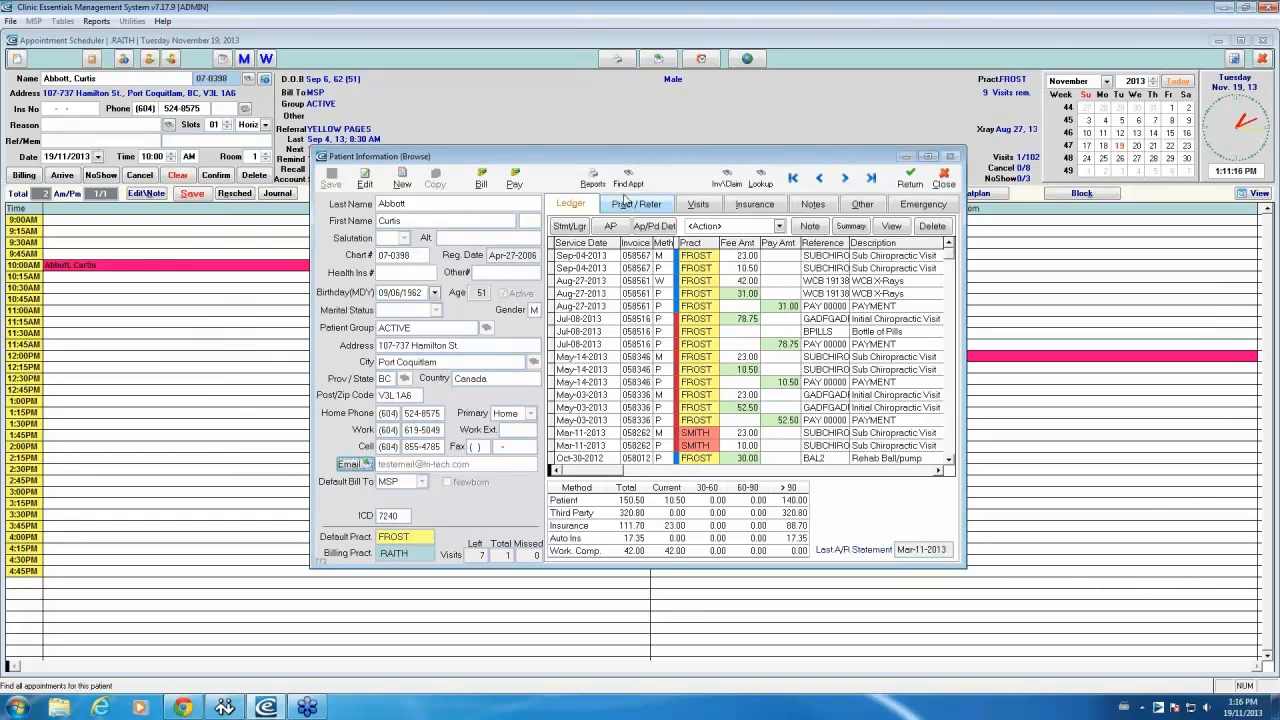
Step: Close the patient record and bring up the day's Appointment Reminders
left_click(911, 182)
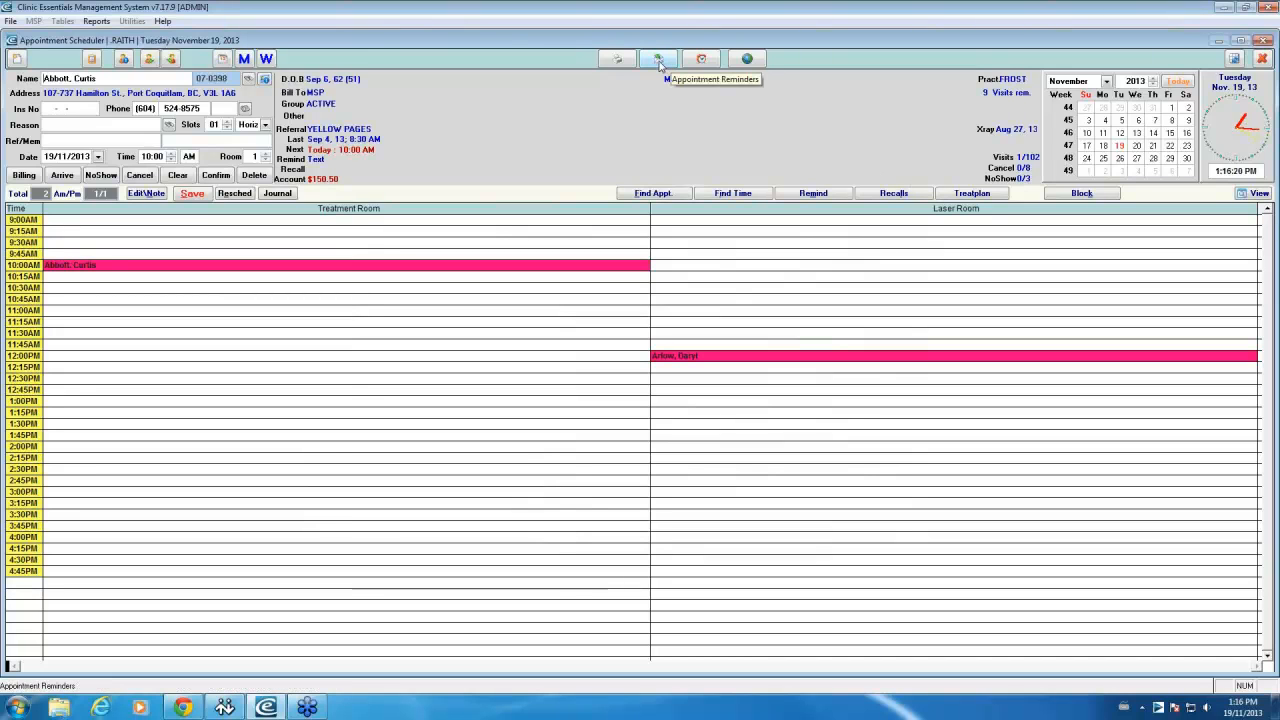
left_click(659, 62)
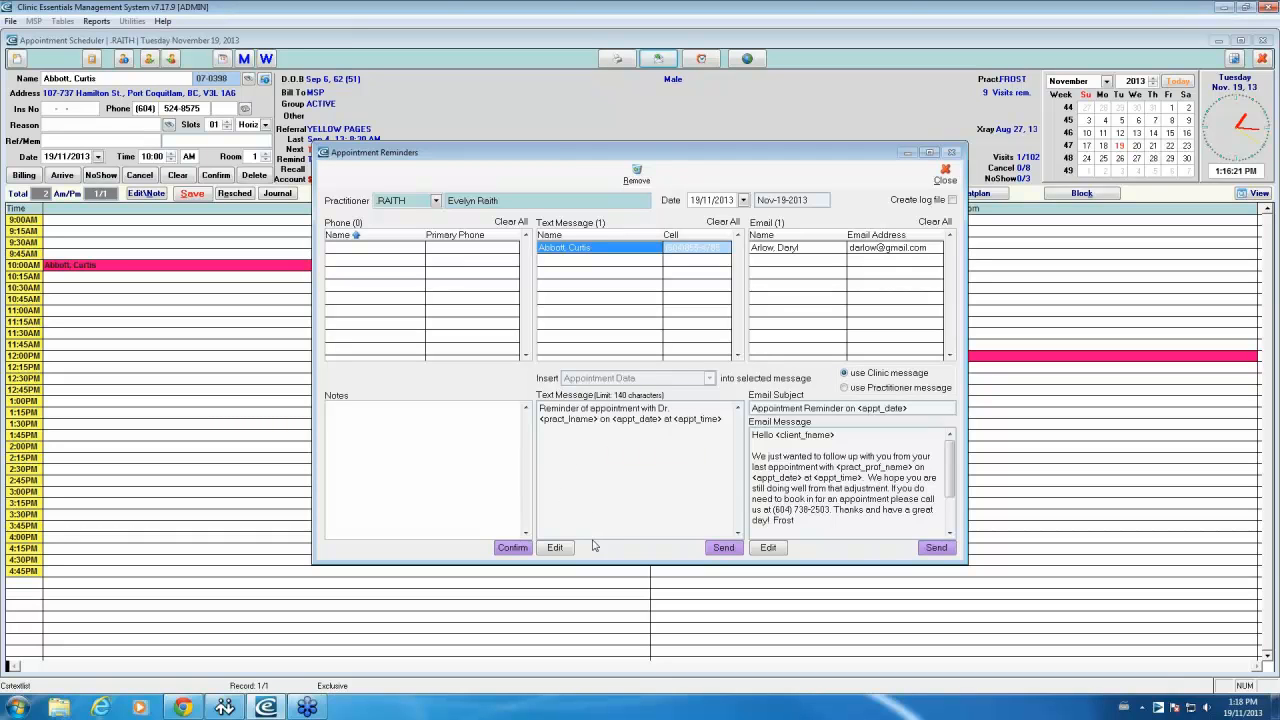
Step: Add a new line 'start typ' after the time placeholder in the text message reminder
left_click(561, 548)
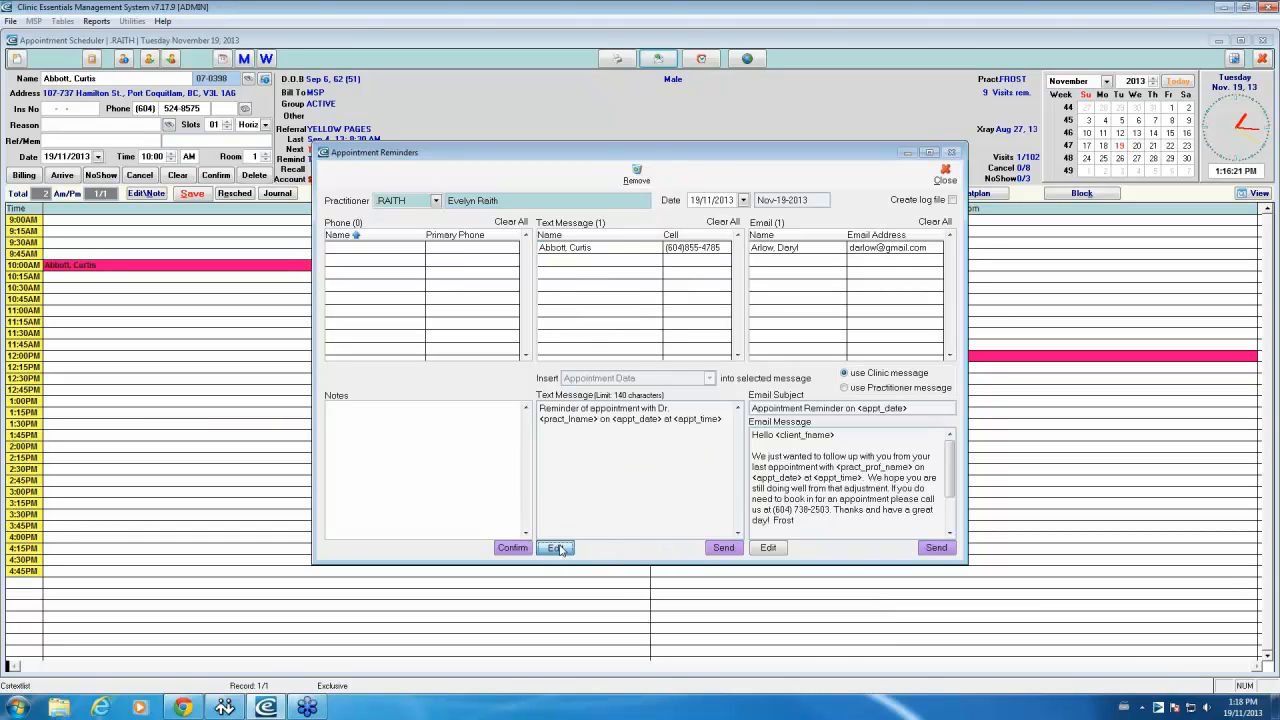
left_click(714, 444)
key("Return")
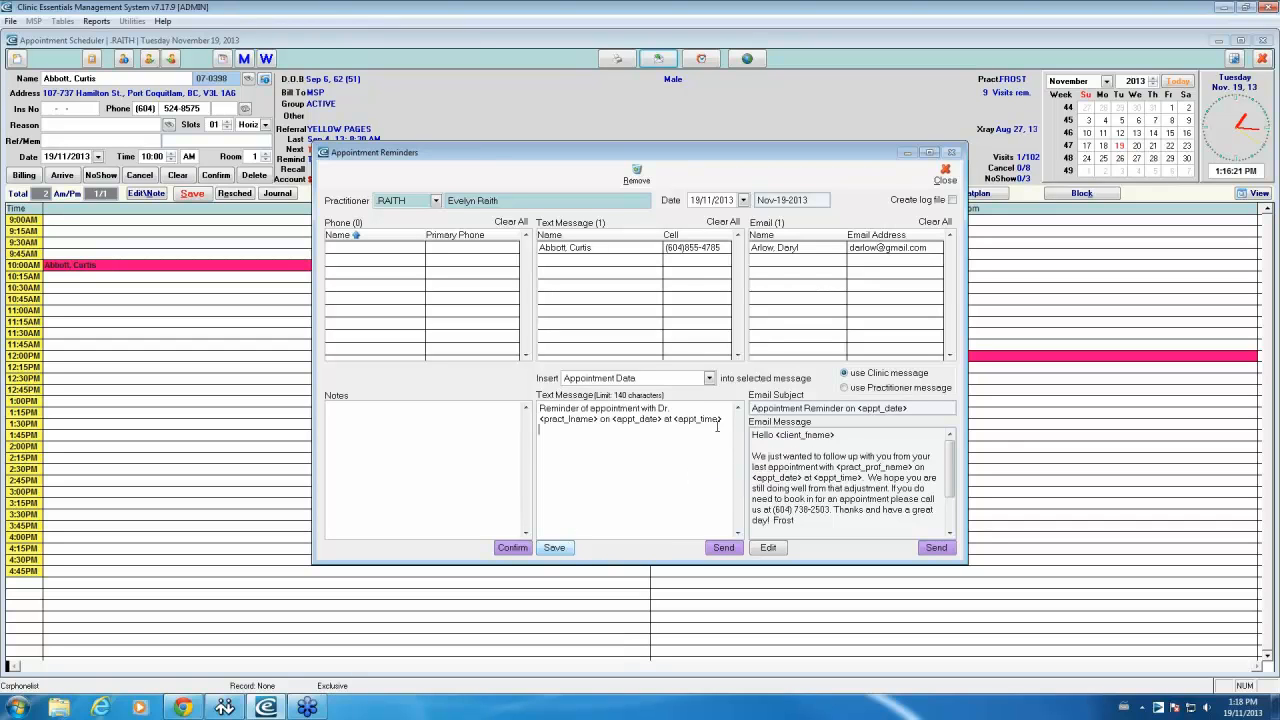
type("start typing")
Step: Switch the reminders to practitioner JESSE and use the practitioner's own messages
left_click(438, 202)
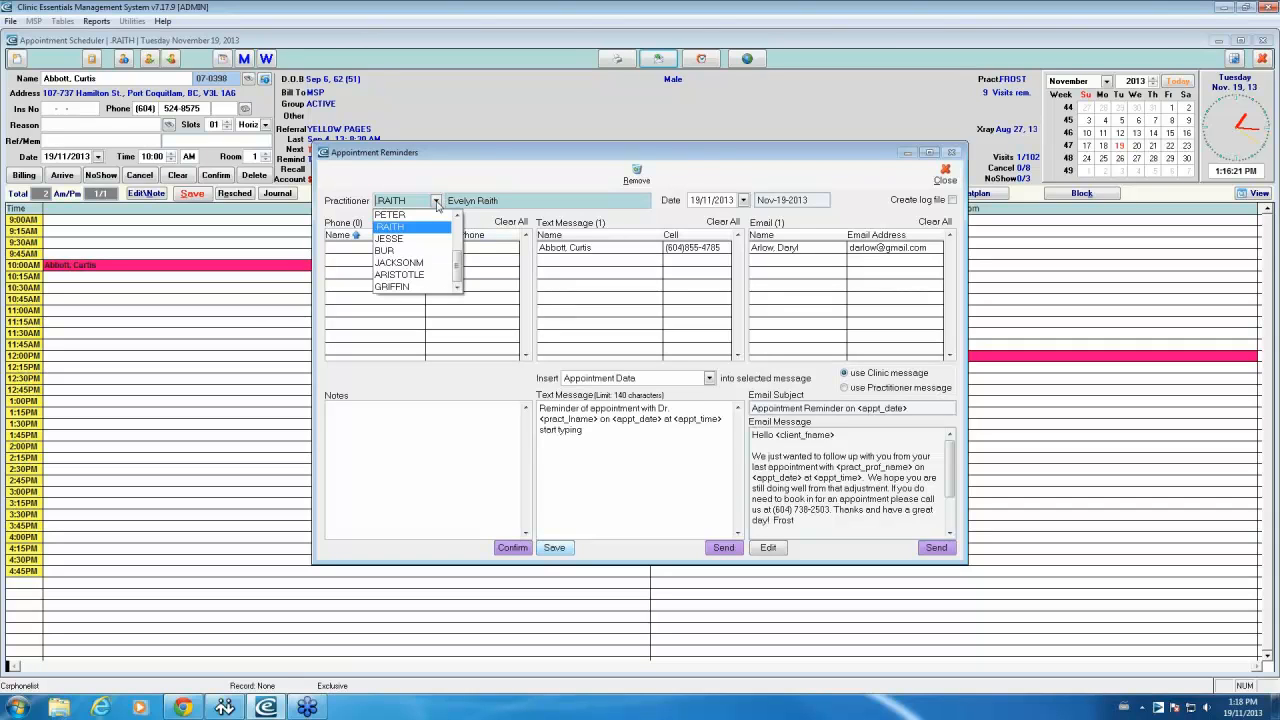
mouse_move(458, 277)
left_mouse_down()
mouse_move(459, 248)
mouse_move(459, 285)
left_mouse_up()
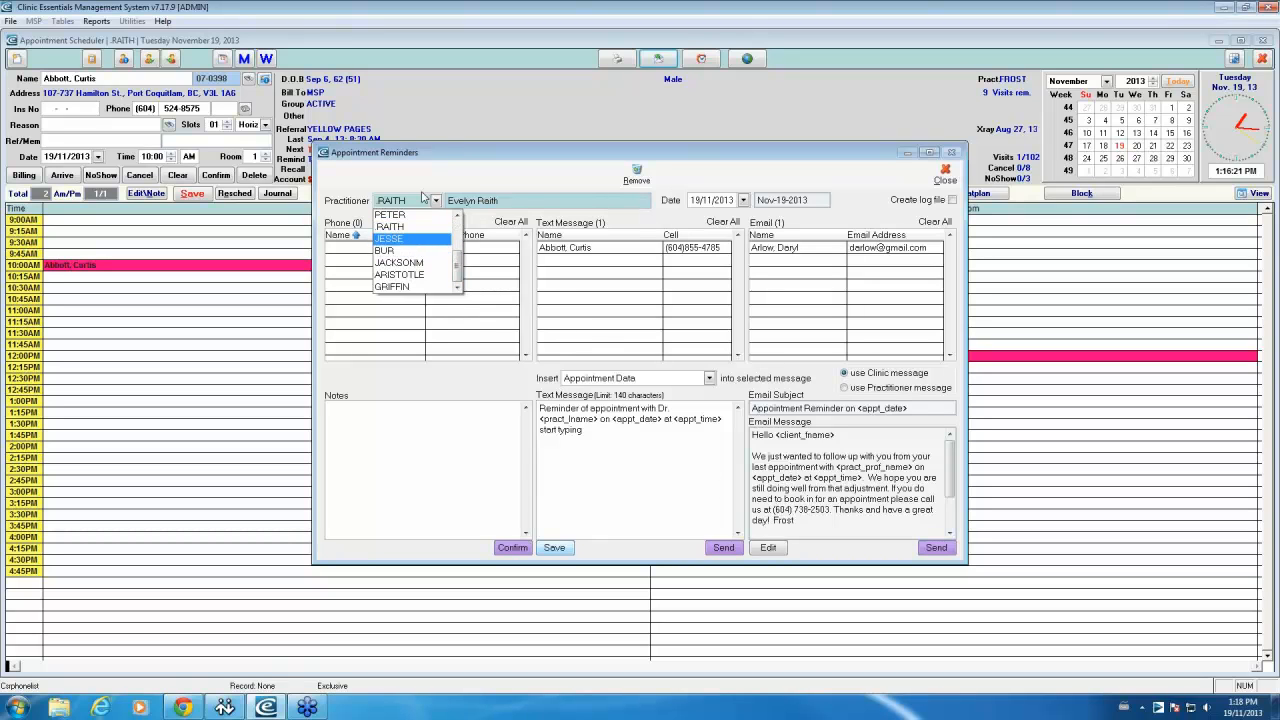
left_click(410, 244)
left_click(845, 388)
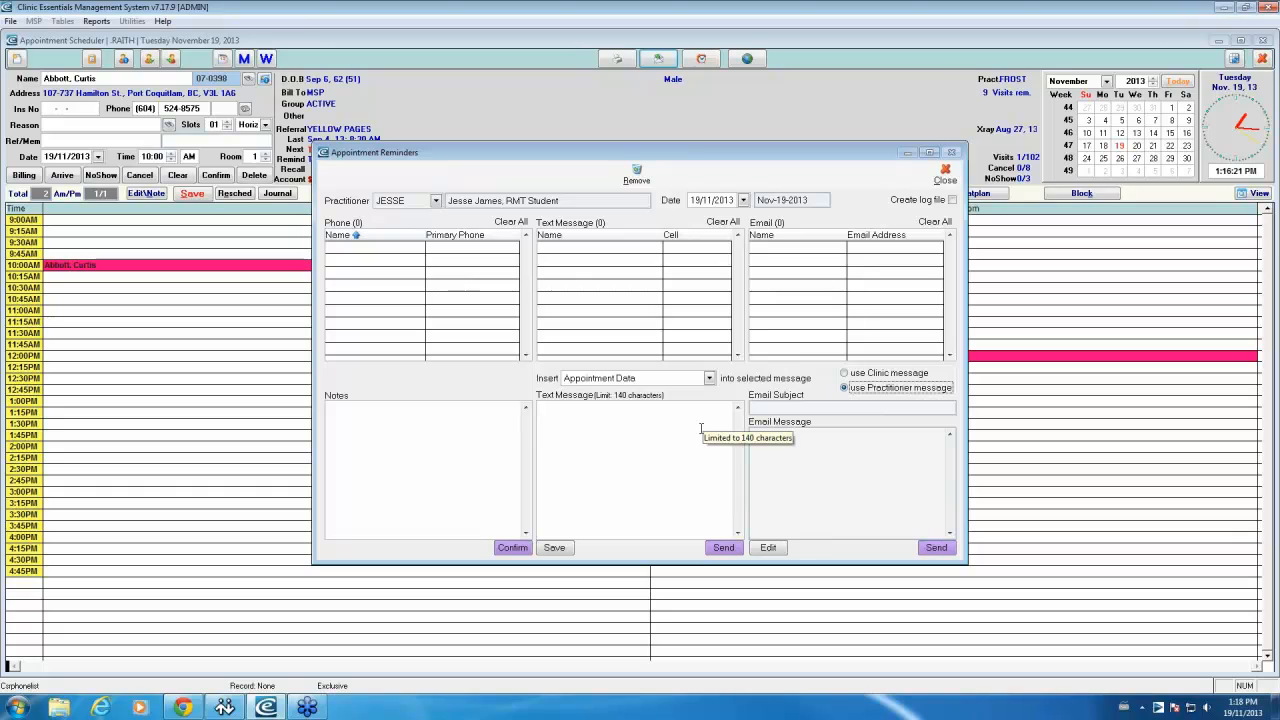
Step: Set the reminder email subject 'Subject' and body 'Body of email' plus client firstname, then close
left_click(772, 547)
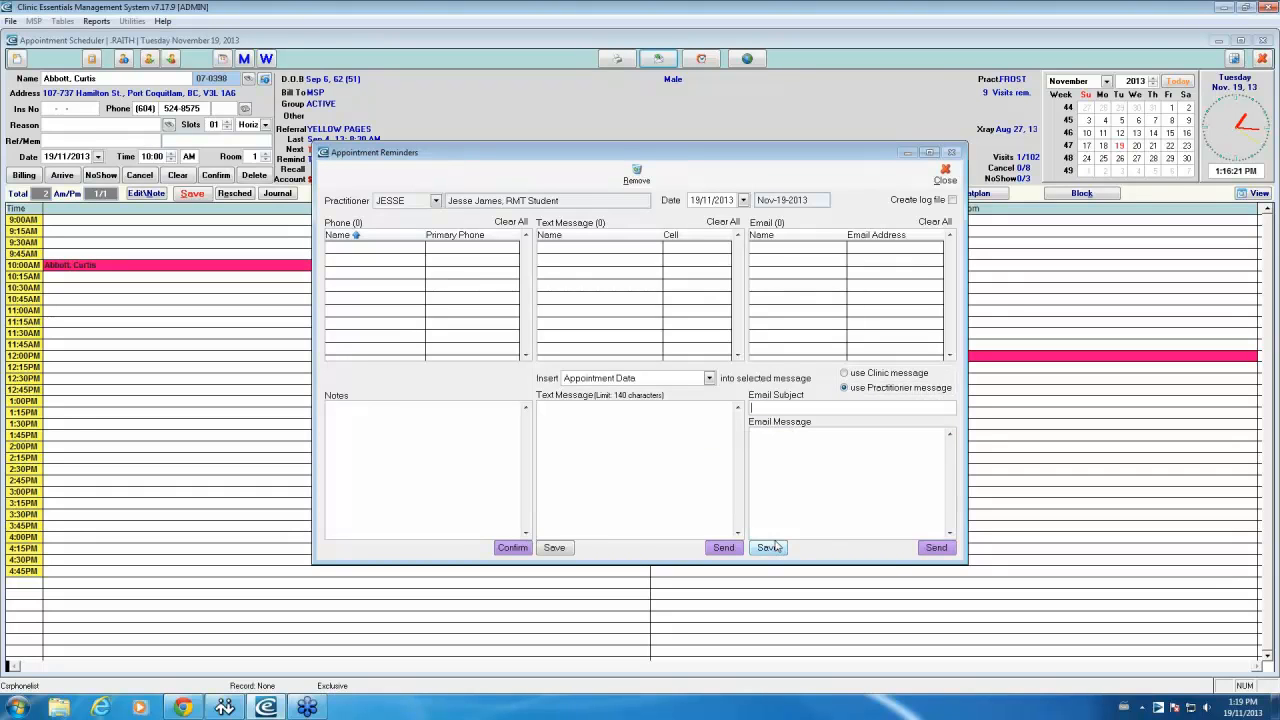
type("Subject")
key("Tab")
type("Body of email")
left_click(709, 378)
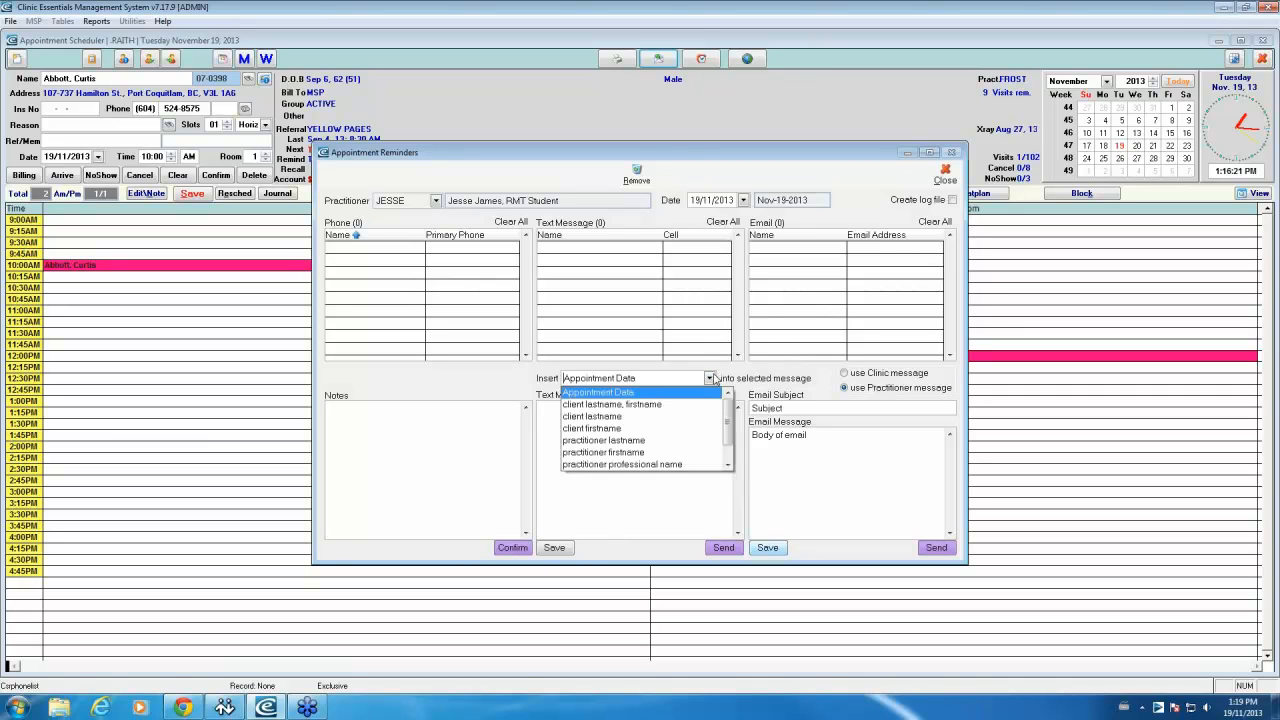
left_click(660, 433)
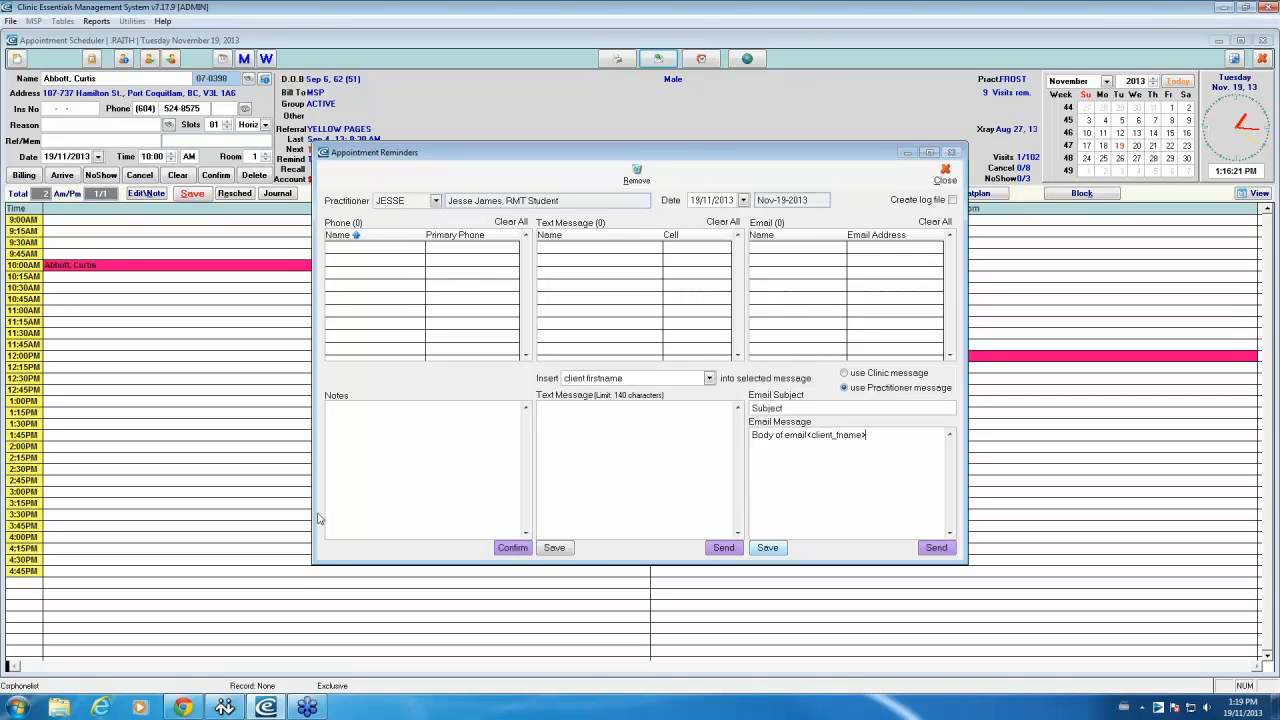
left_click(945, 174)
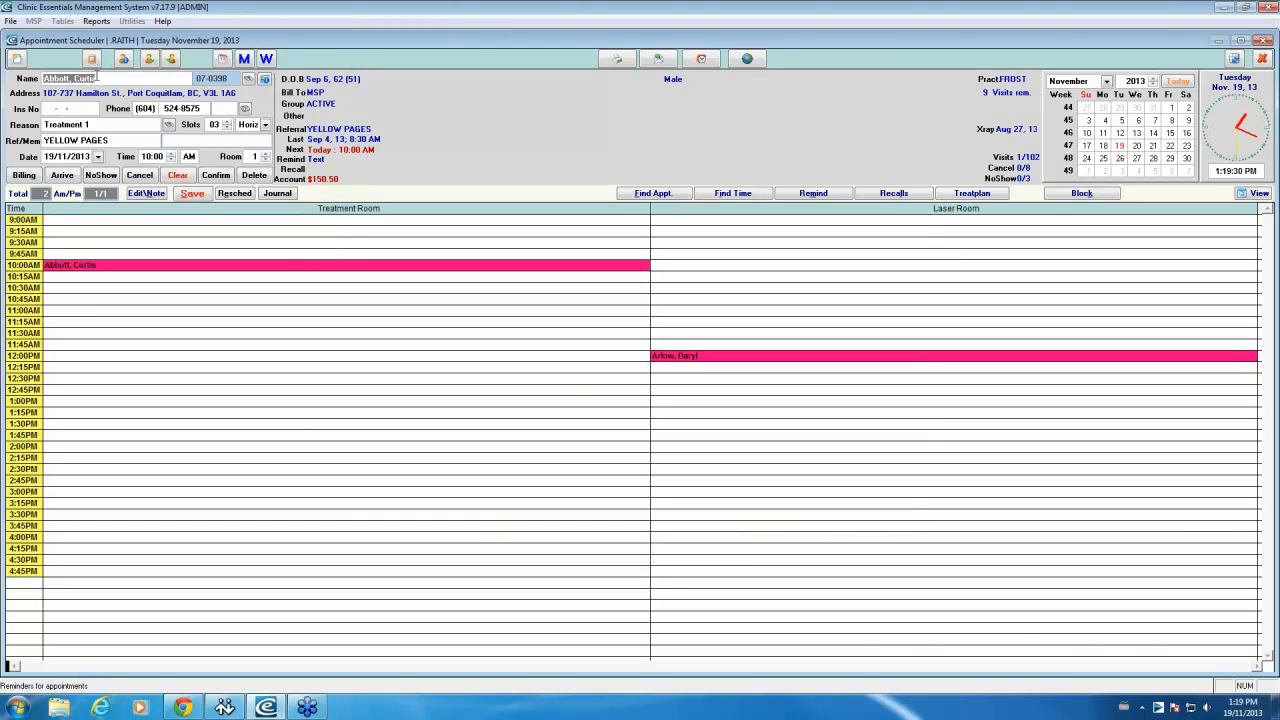
Step: Open the patient's record for editing on the Other tab and check their cell number
left_click(264, 80)
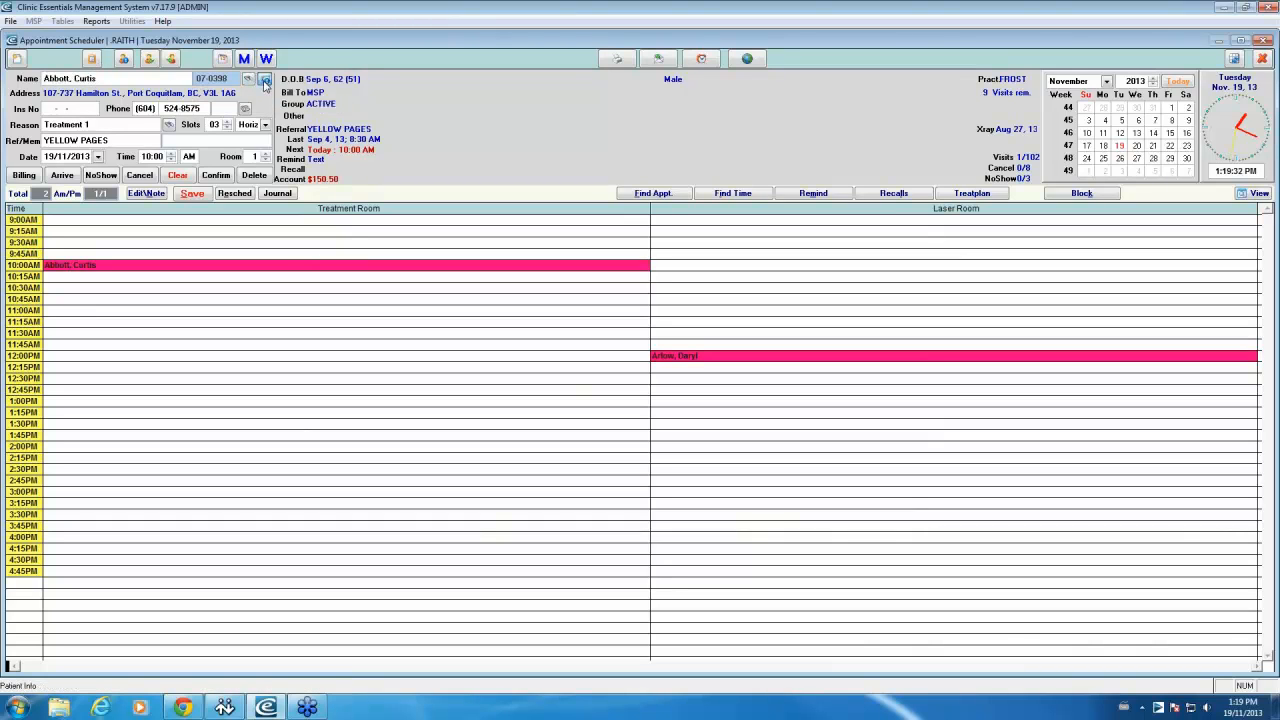
left_click(264, 80)
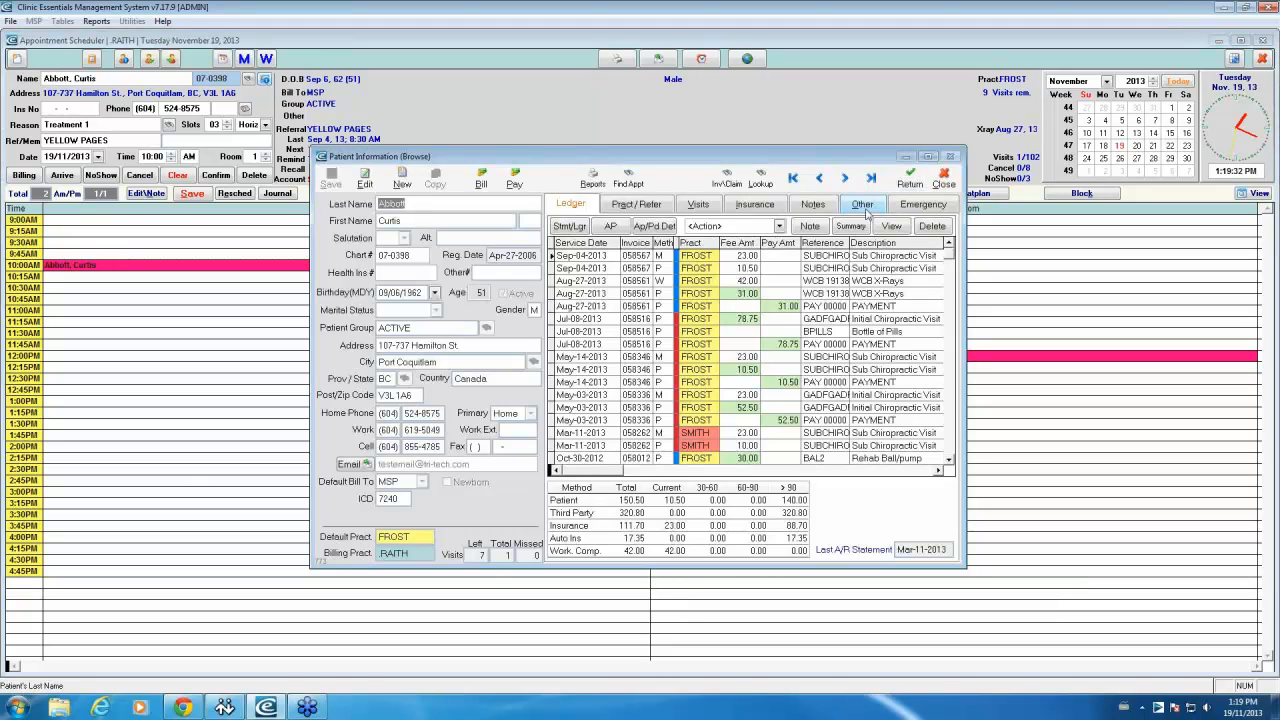
left_click(864, 206)
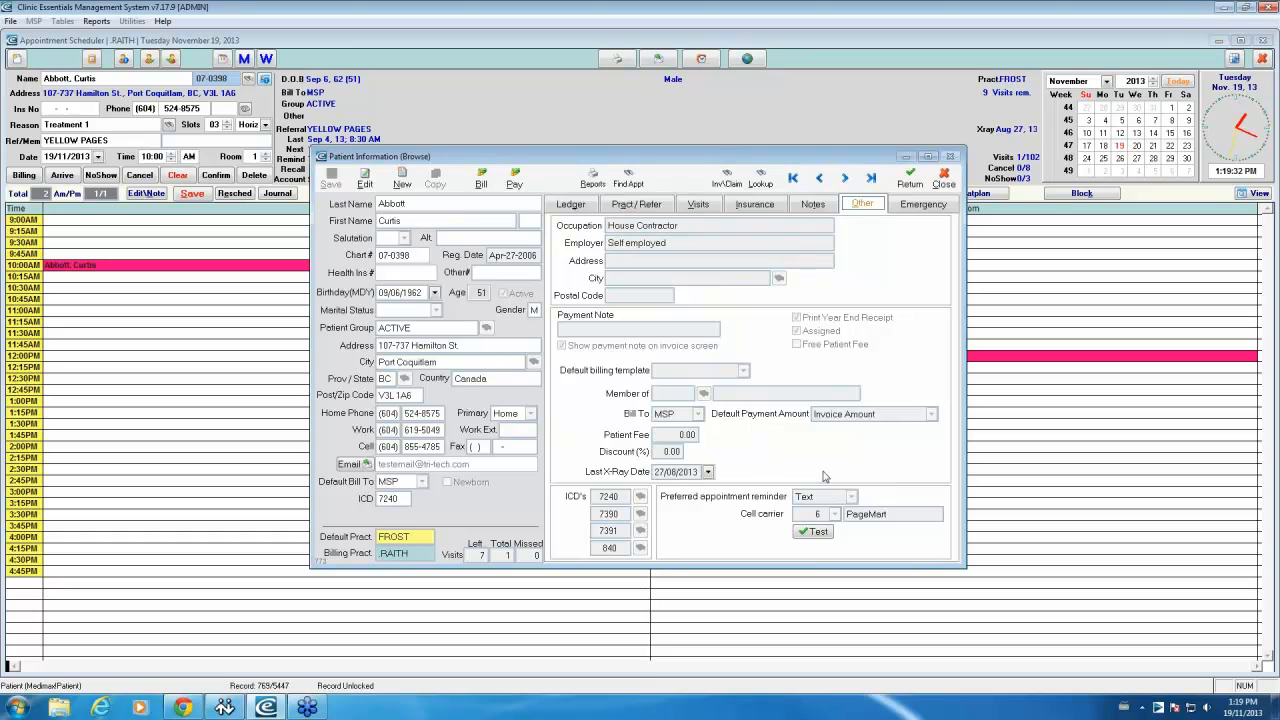
left_click(376, 184)
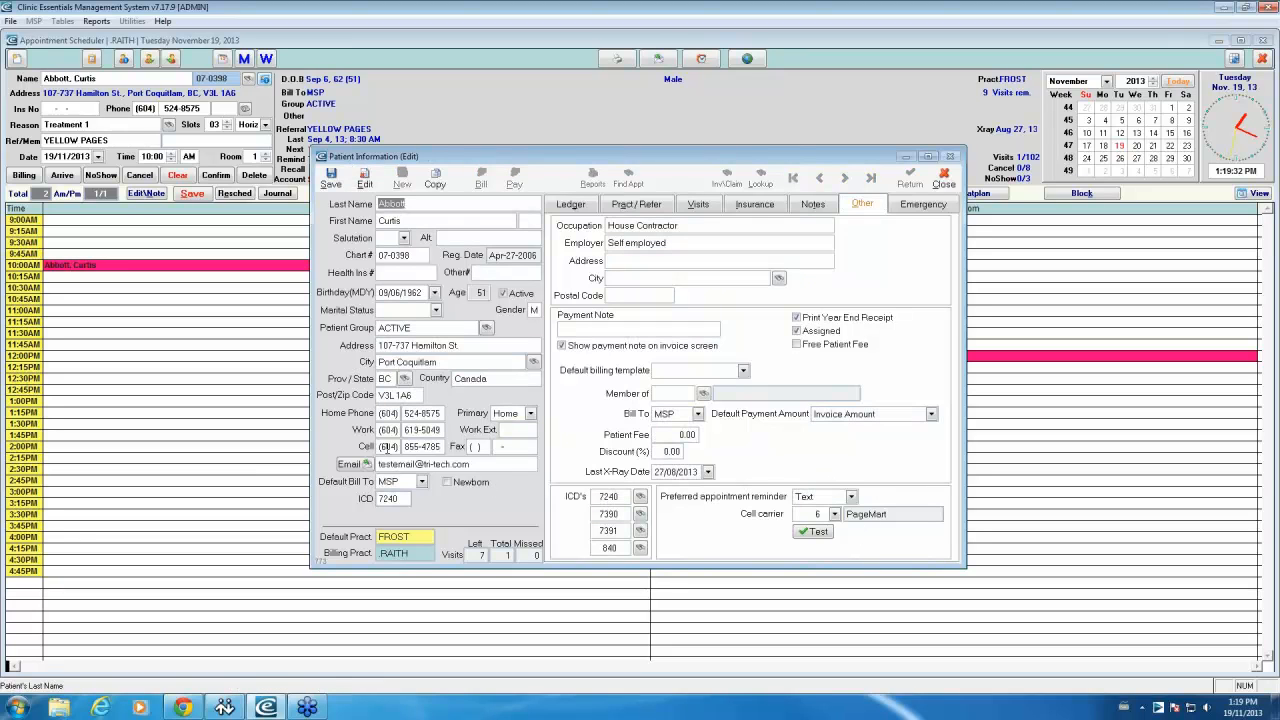
left_click(405, 447)
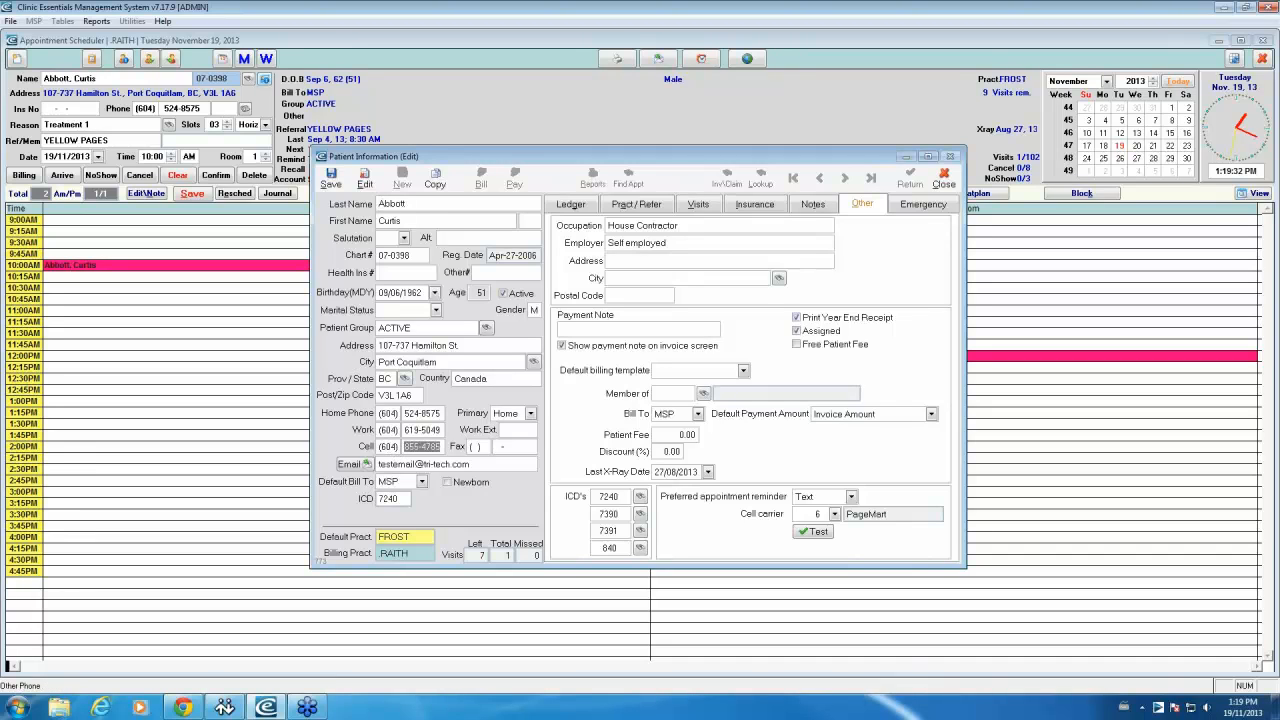
Step: Keep Text as preferred reminder with PageMart as cell carrier, then close the record
left_click(851, 497)
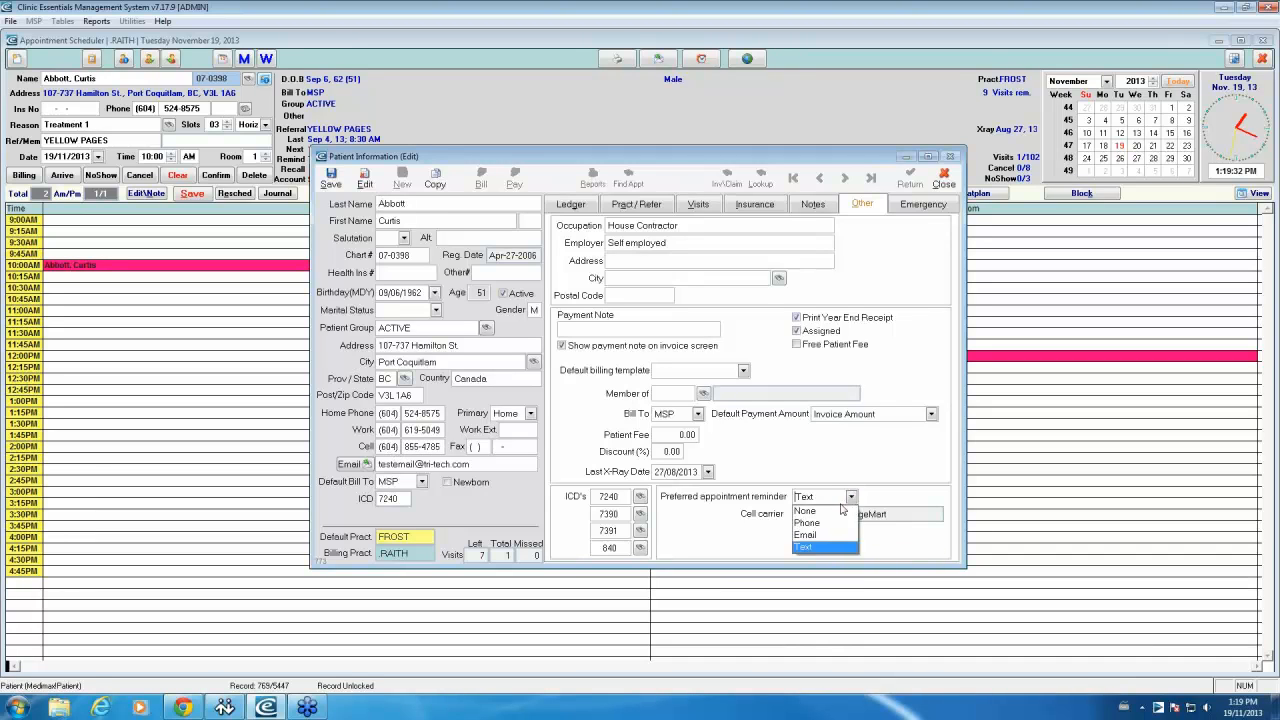
left_click(810, 553)
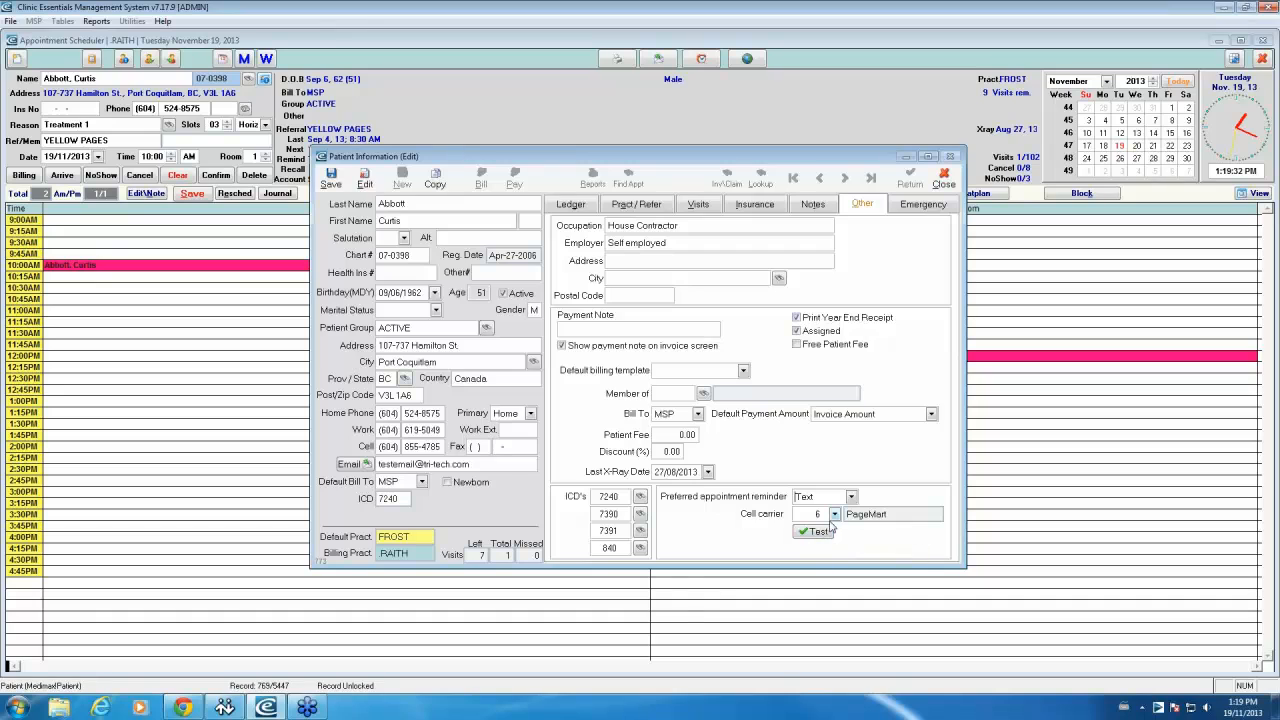
left_click(834, 514)
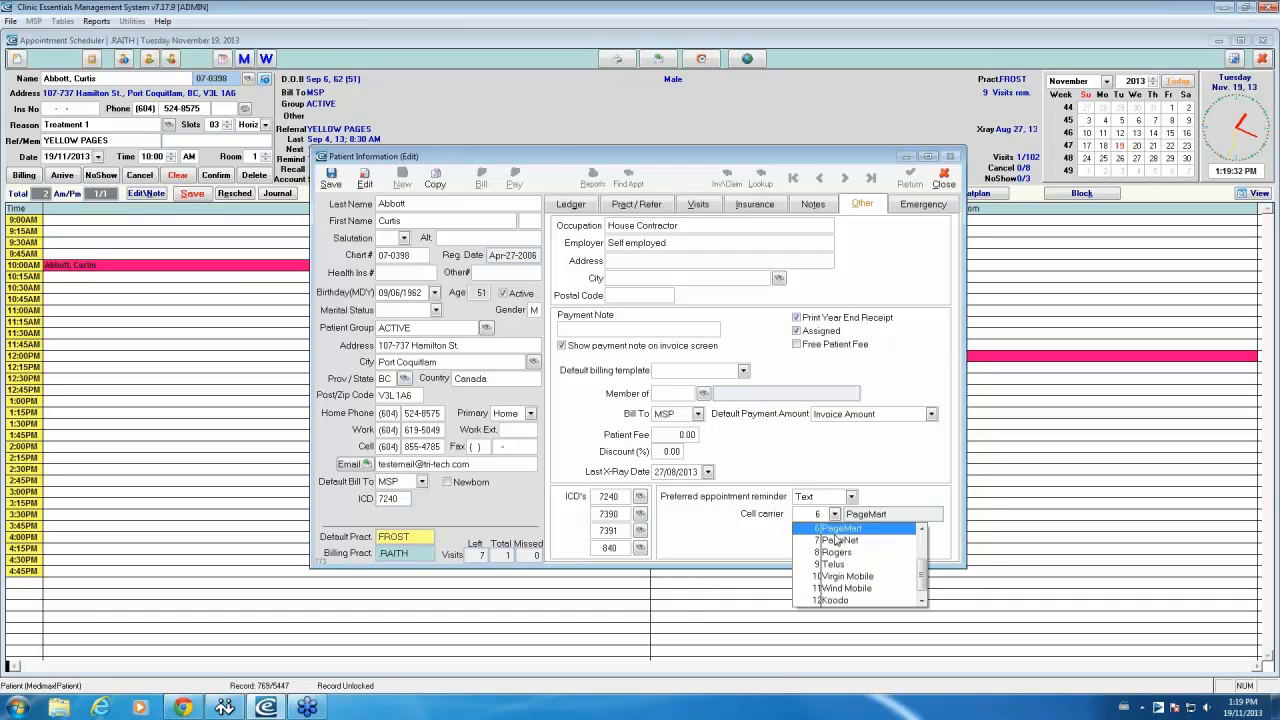
left_click(835, 530)
left_click(834, 514)
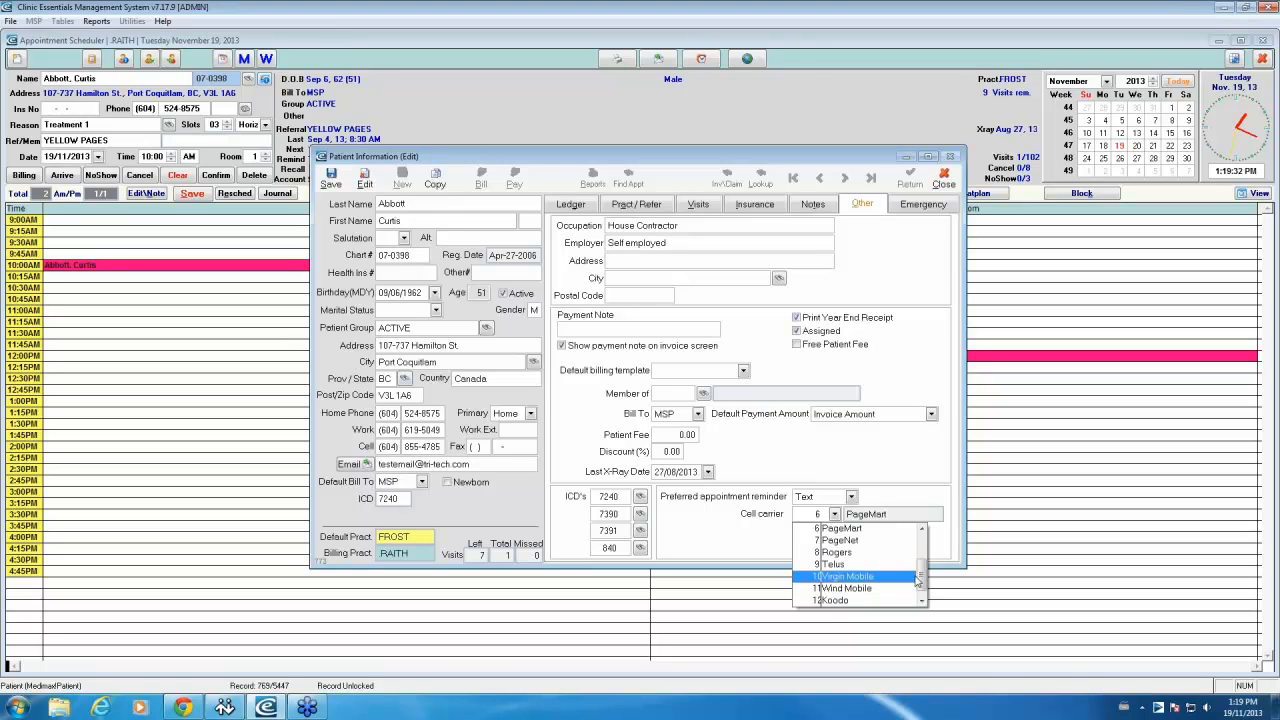
left_click_drag(921, 579, 922, 551)
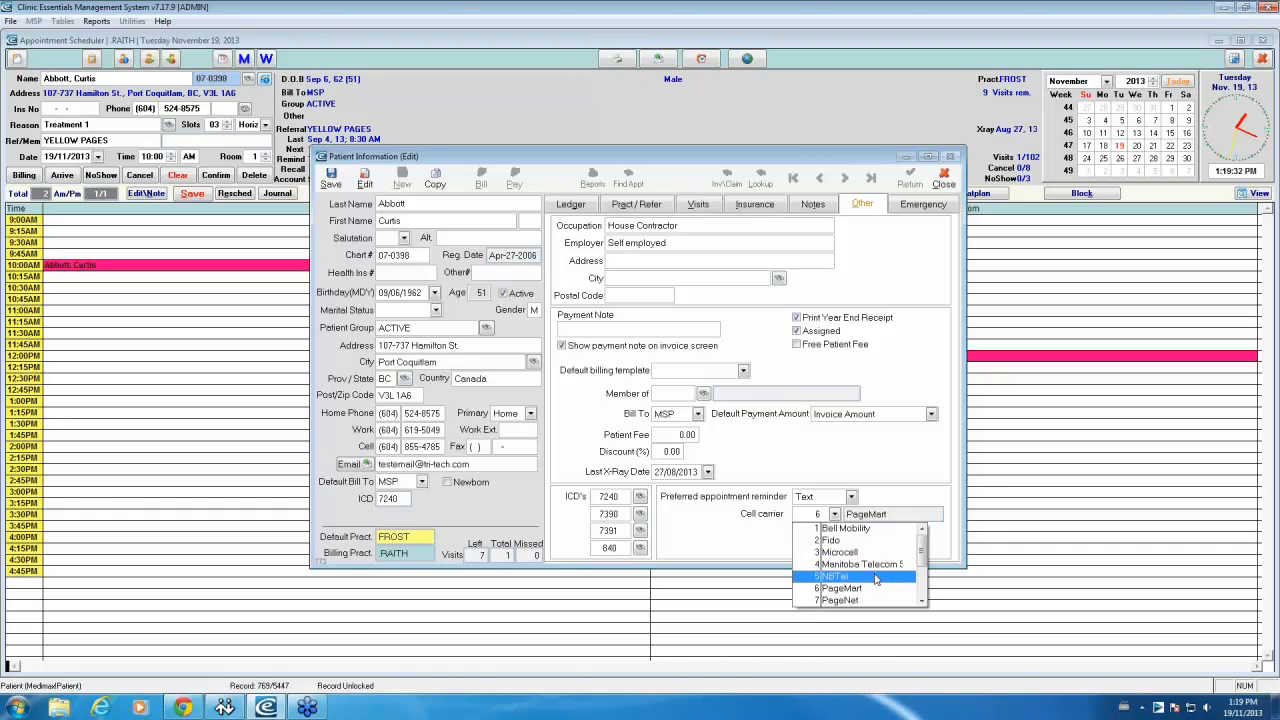
left_click_drag(922, 557, 921, 589)
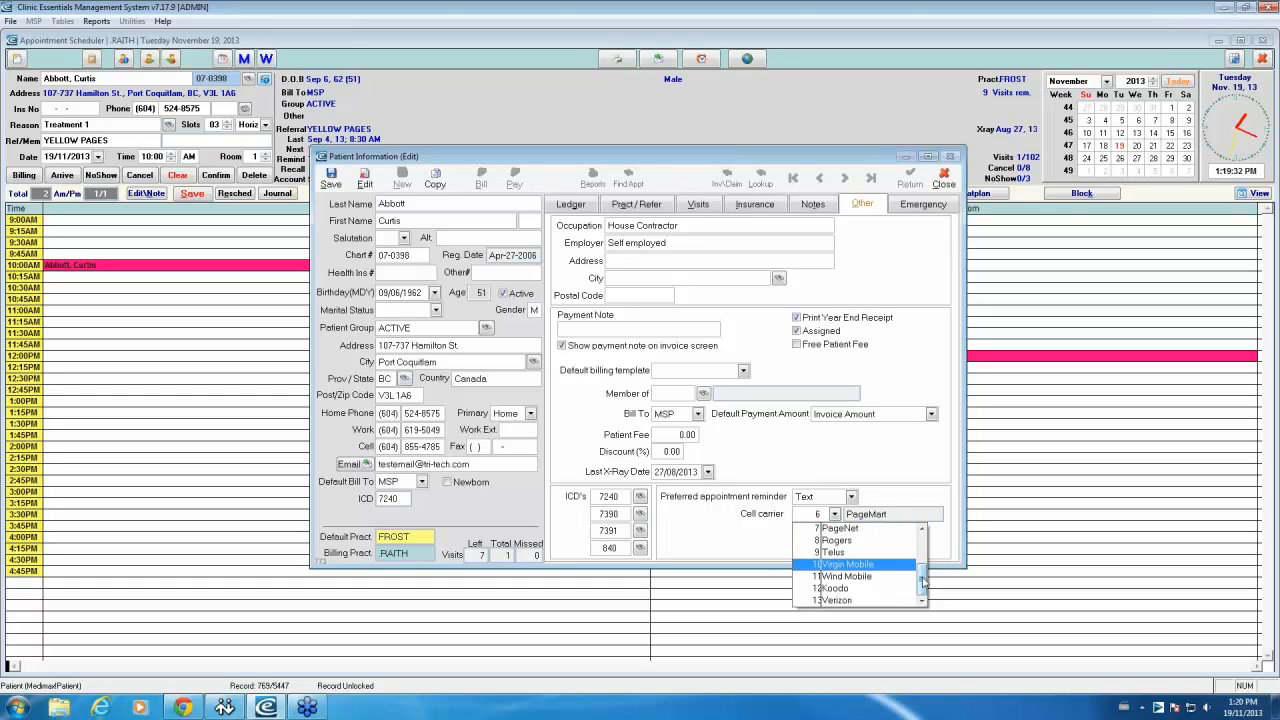
left_click_drag(923, 552, 922, 545)
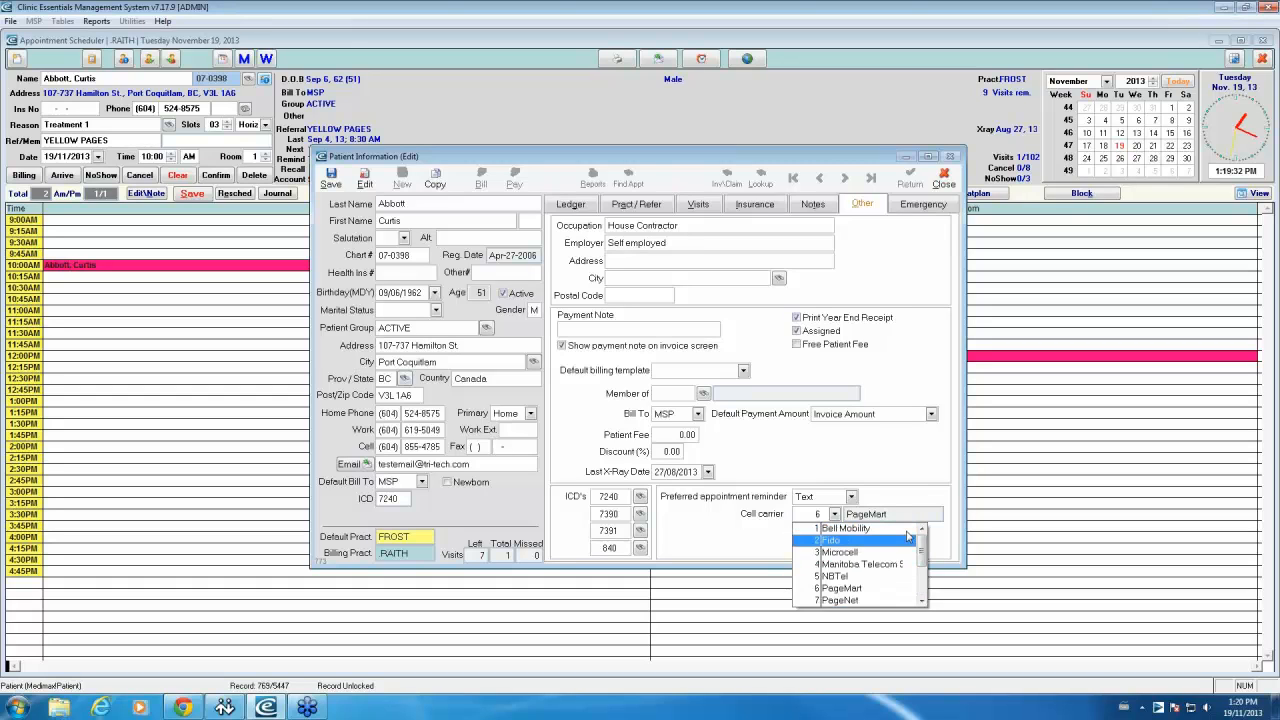
left_click(909, 488)
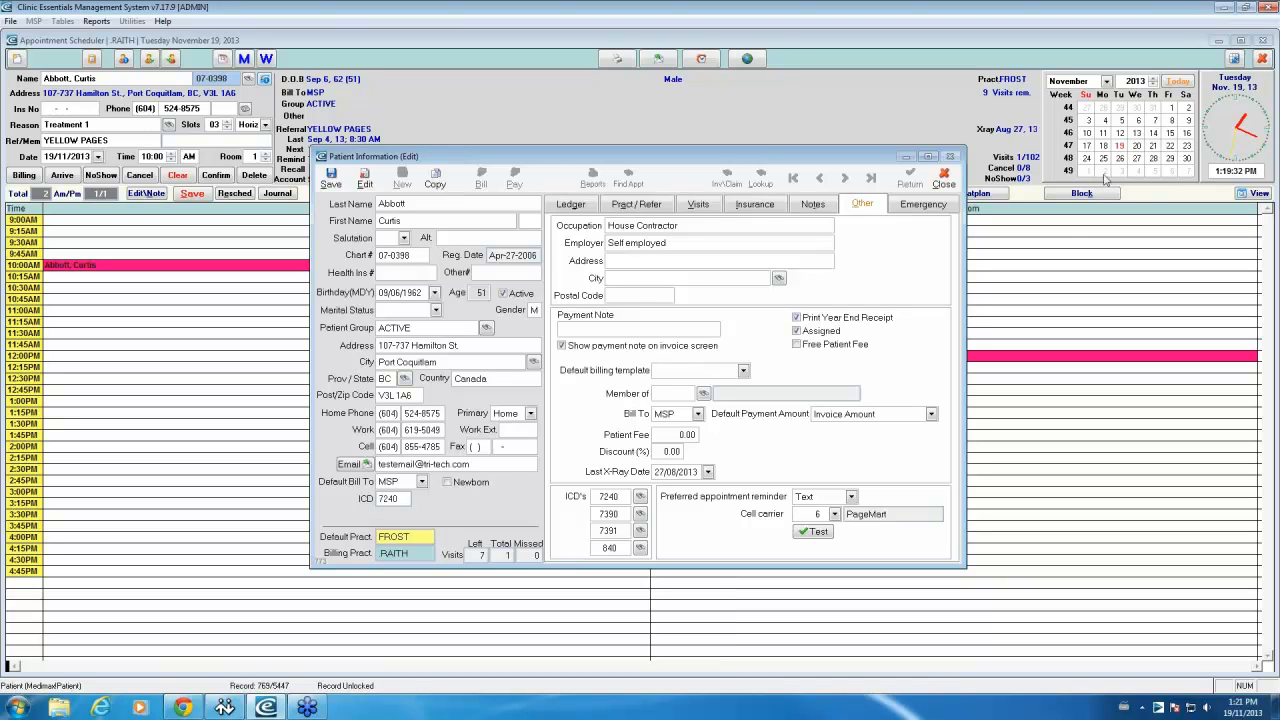
left_click(944, 178)
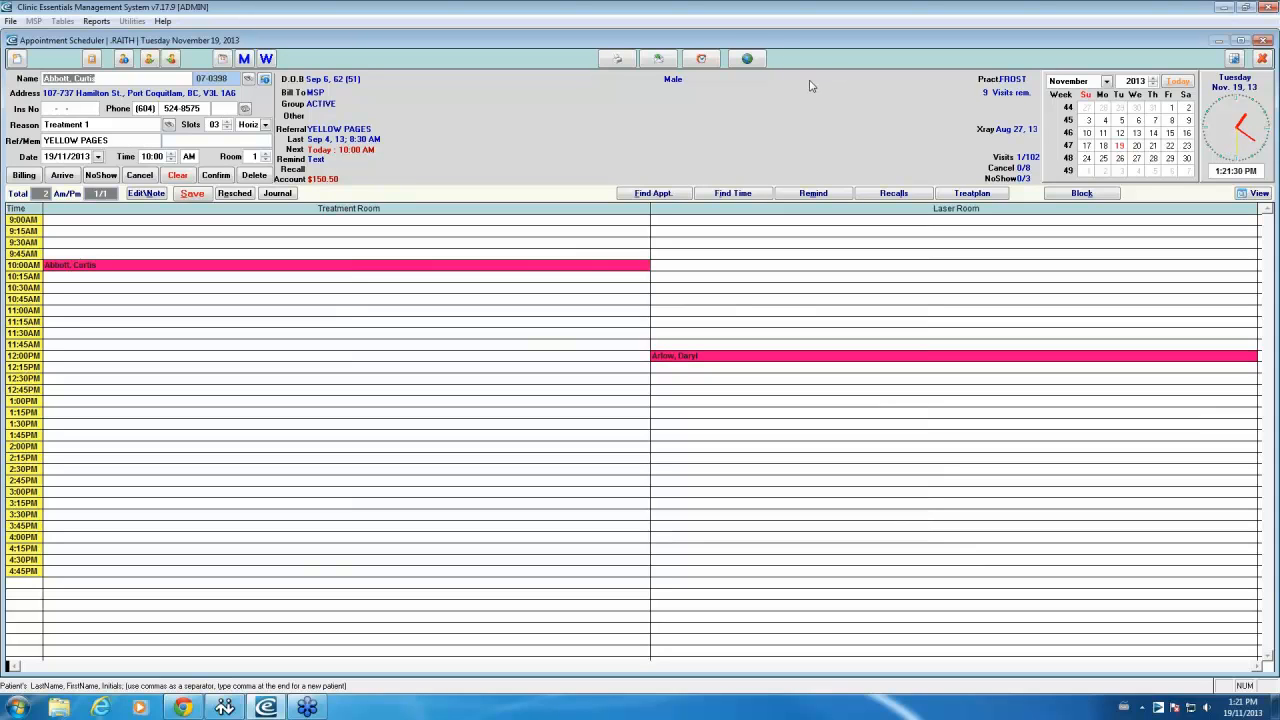
Step: List incomplete recalls for the current practitioner and start an email for the 90 Day Recall
left_click(701, 59)
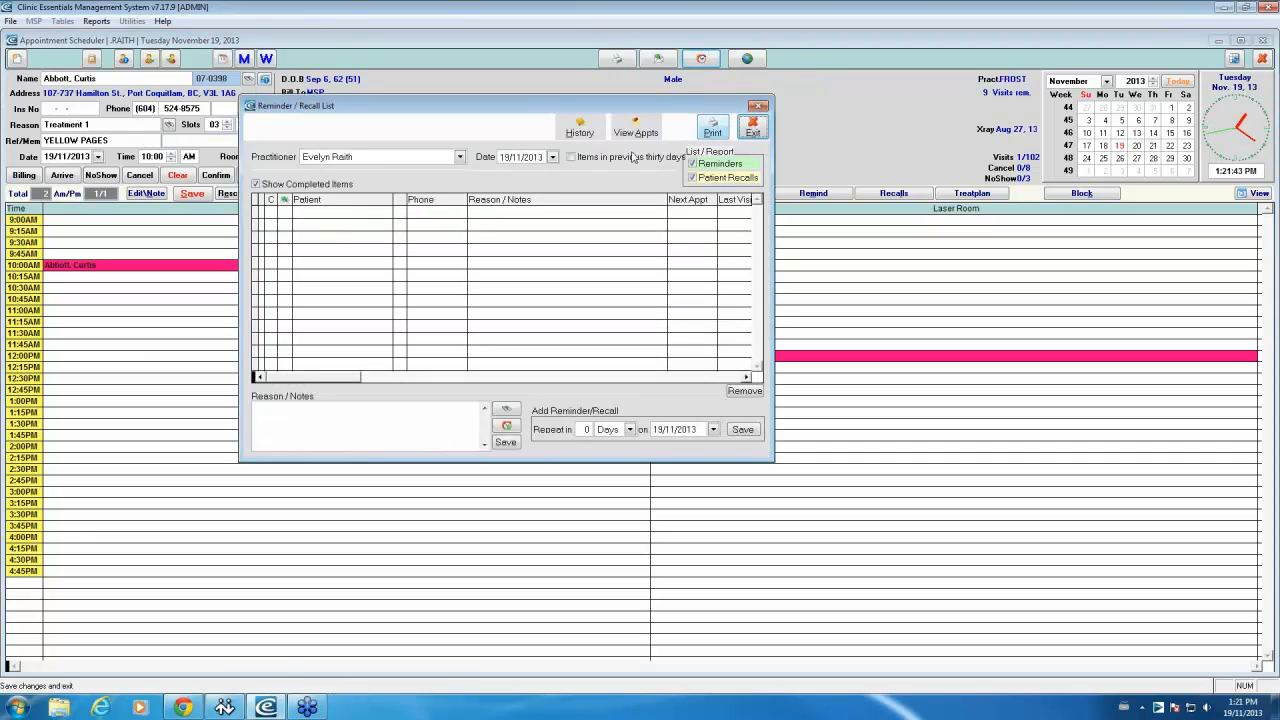
left_click(460, 157)
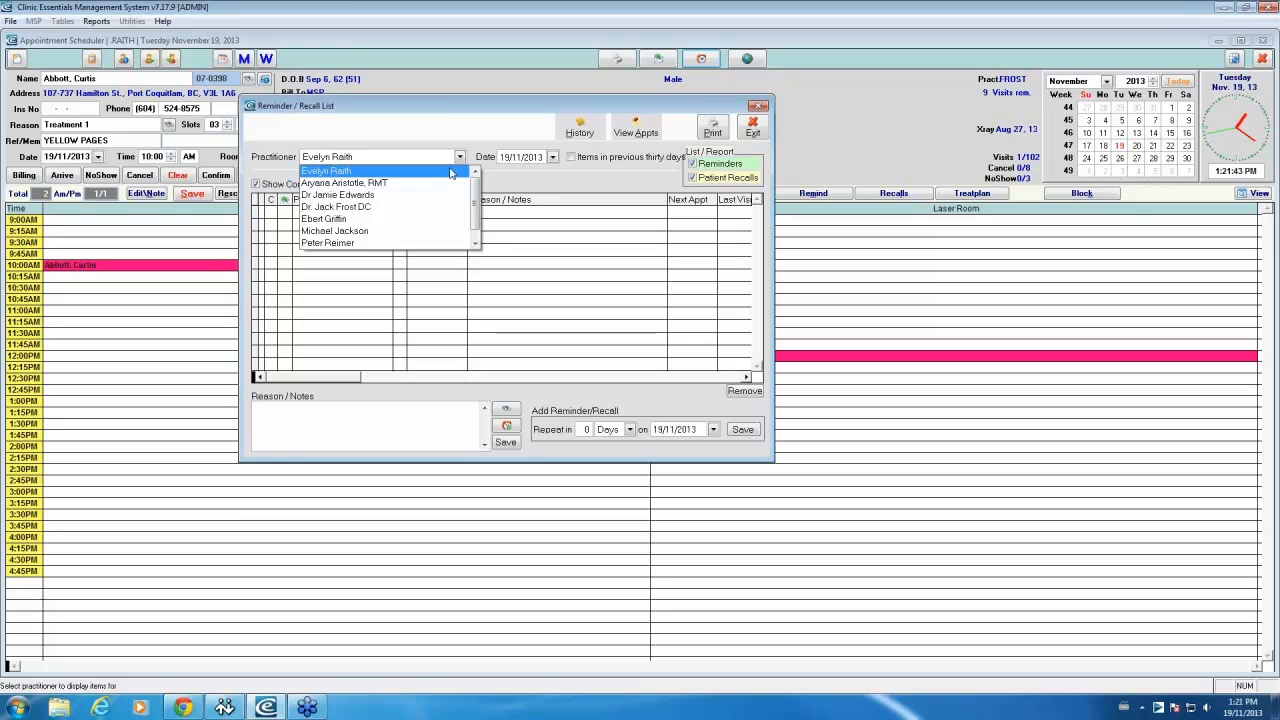
left_click(455, 171)
left_click(270, 188)
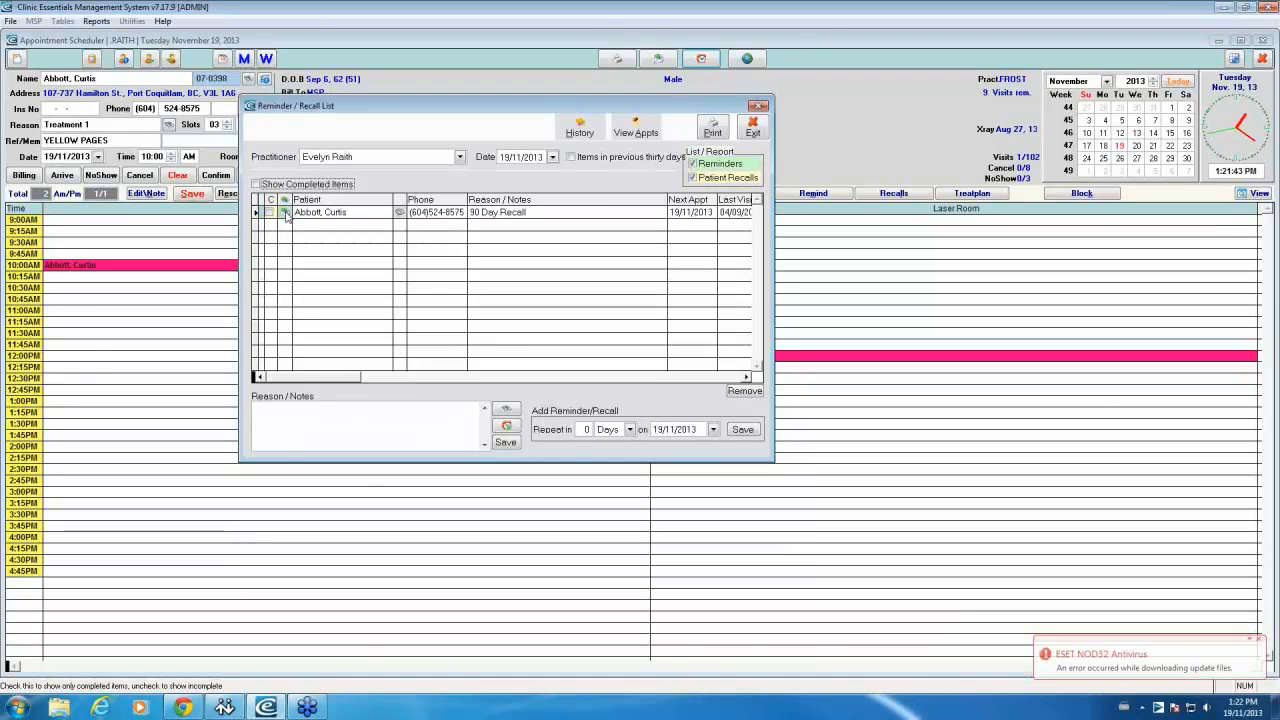
left_click(286, 214)
left_click(285, 213)
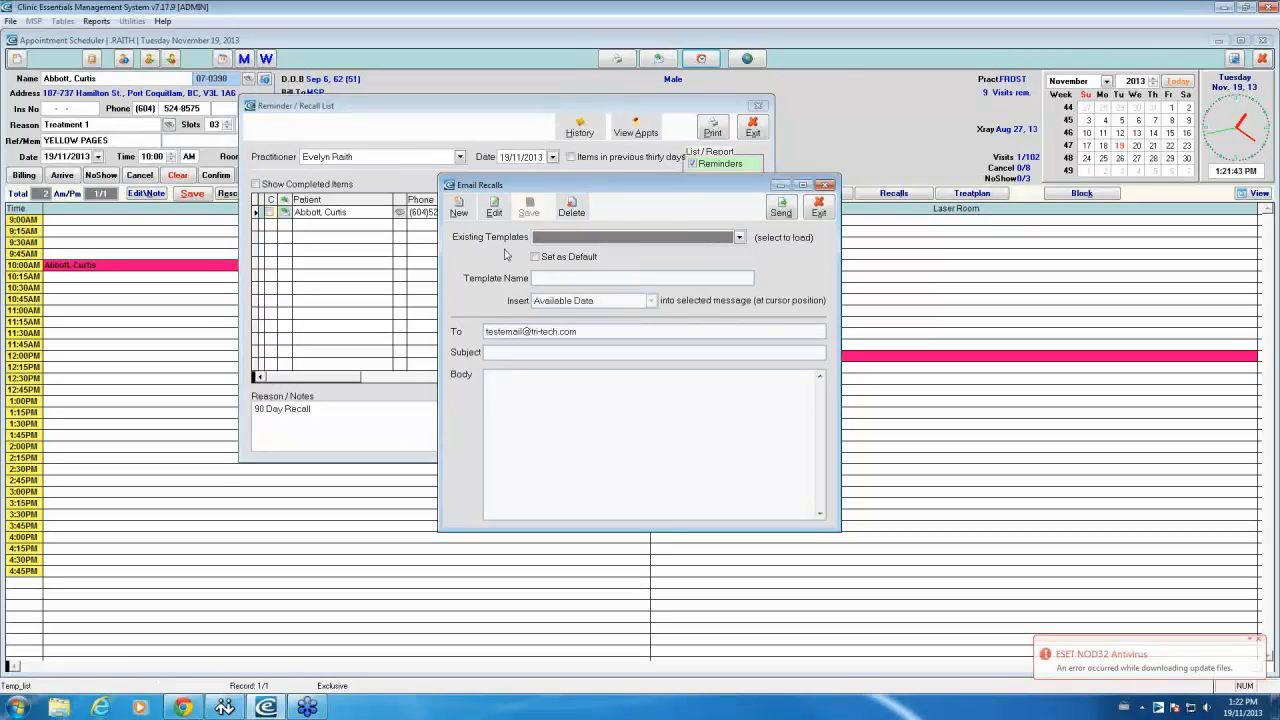
Step: Send the recall email using the 60 Day Recall template
left_click(1253, 643)
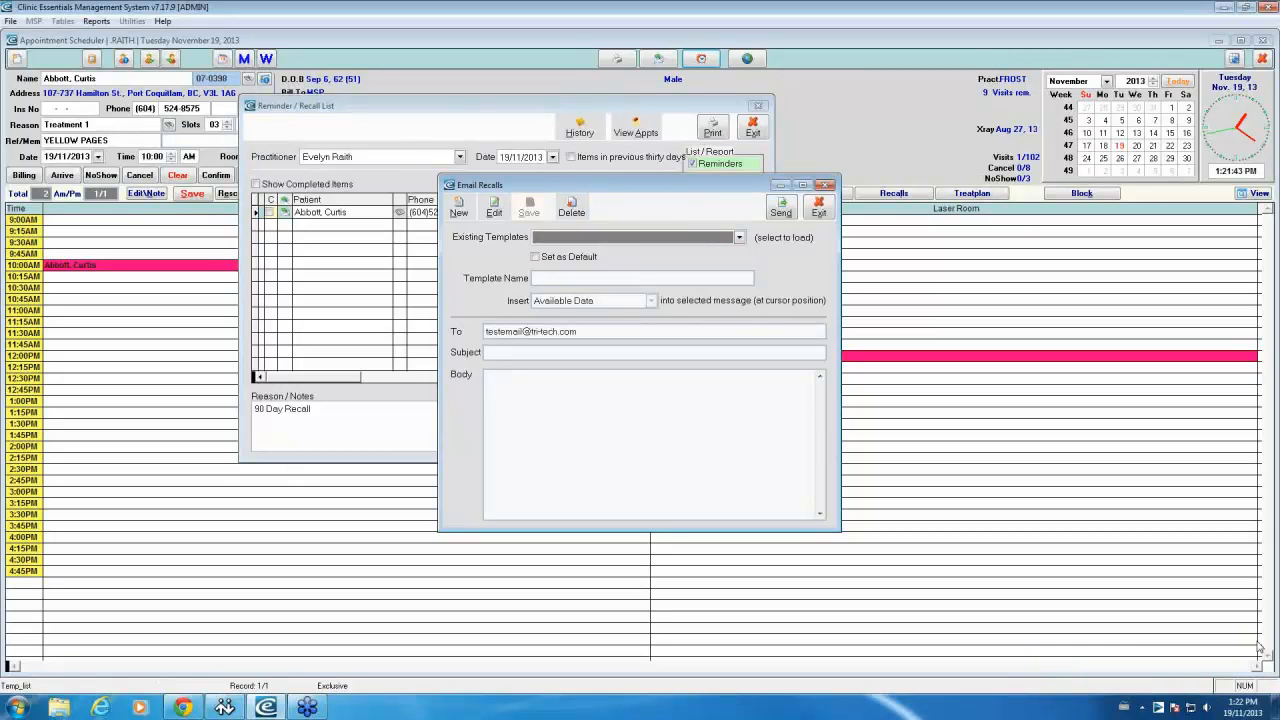
left_click(739, 238)
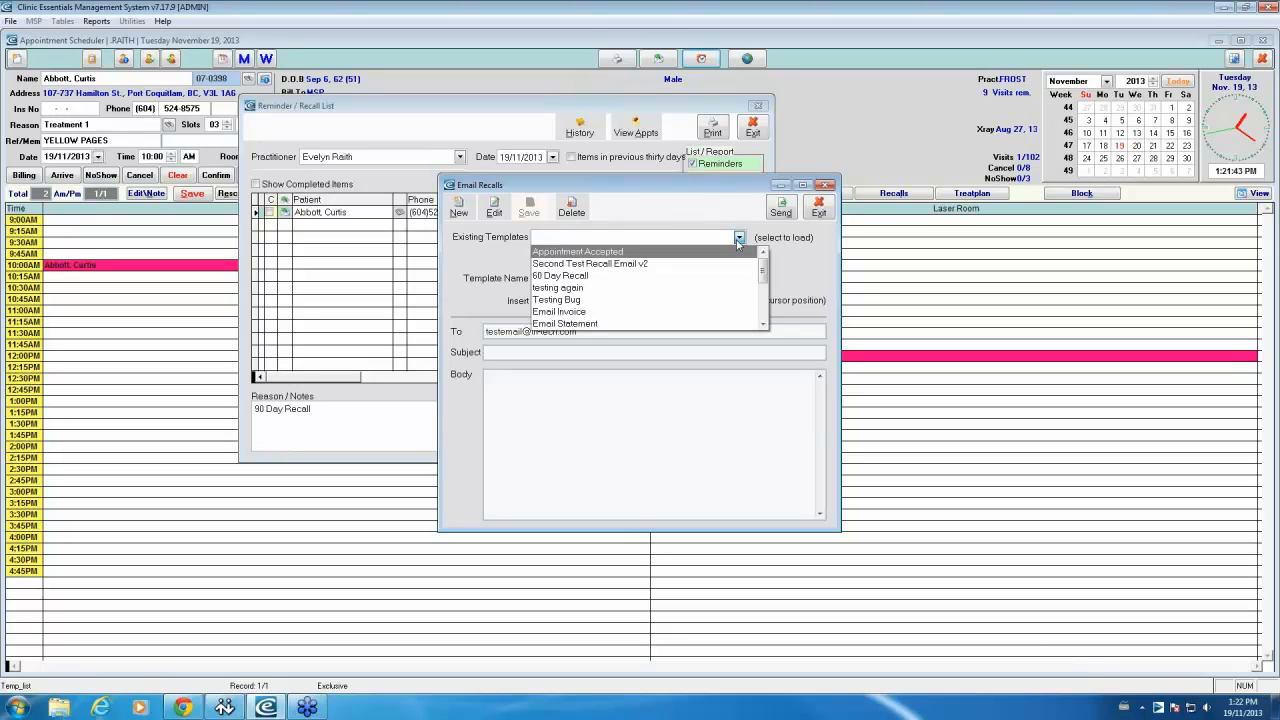
left_click(625, 278)
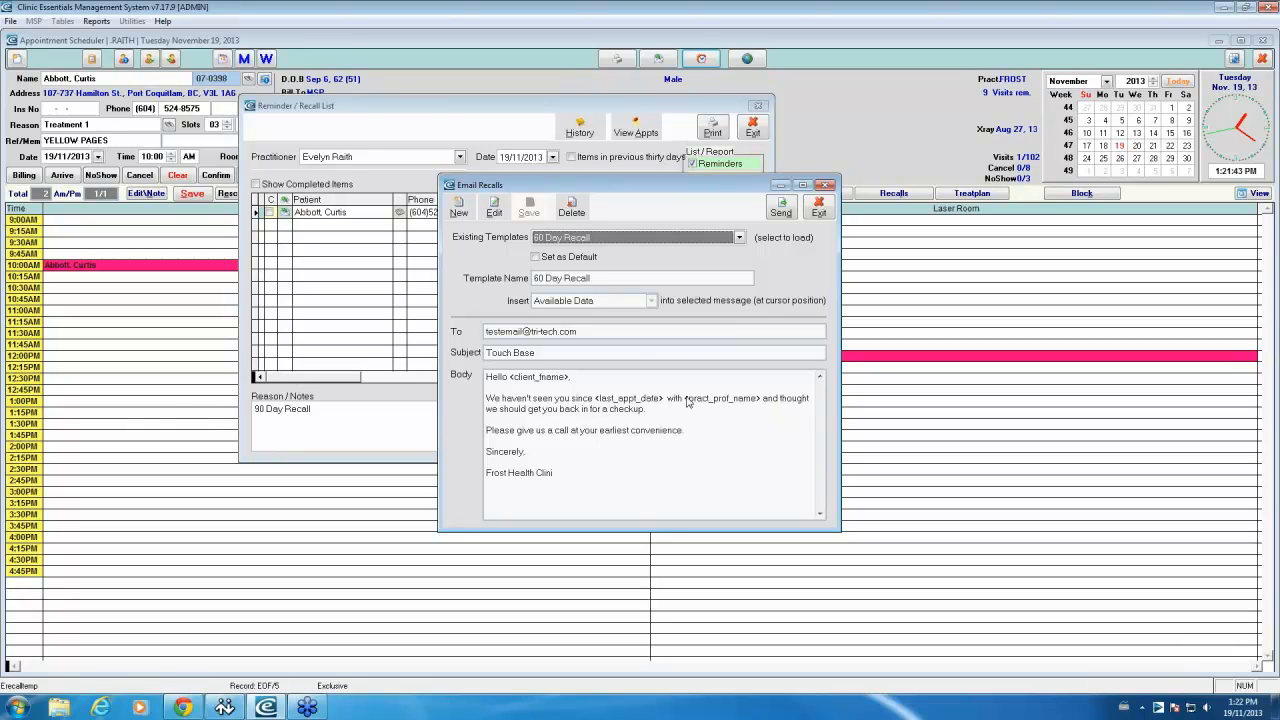
left_click(780, 211)
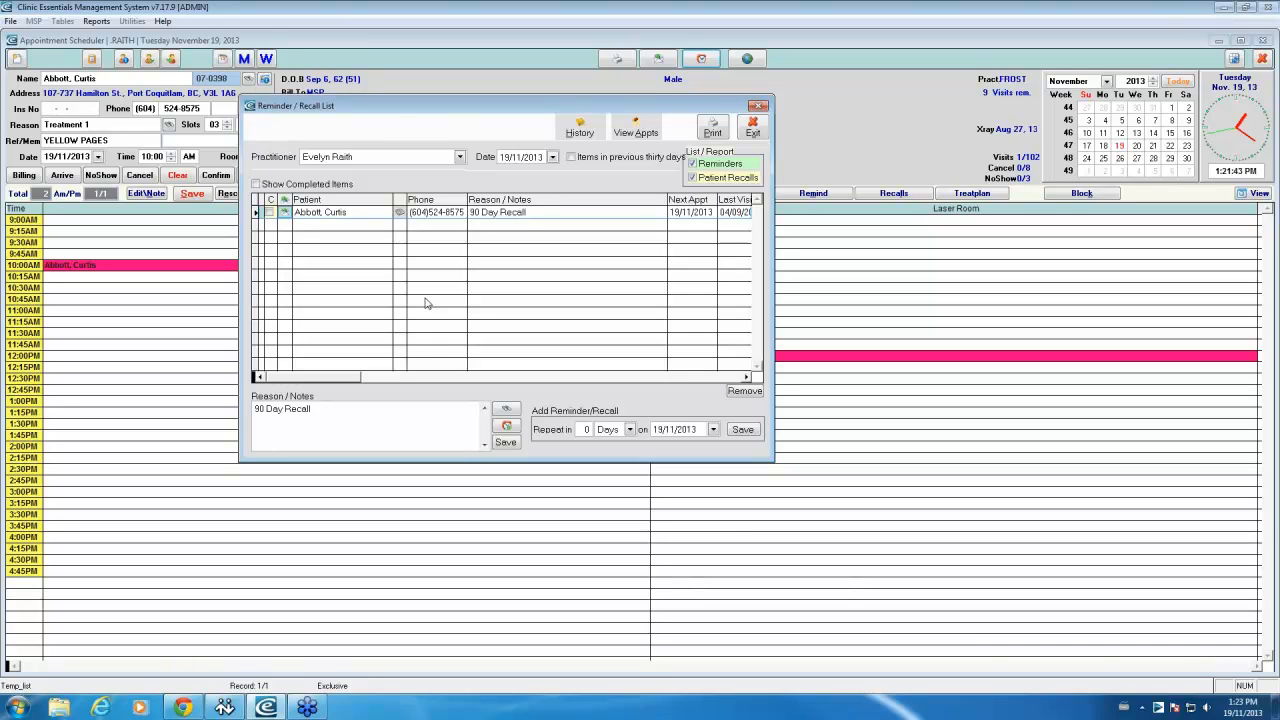
left_click(754, 128)
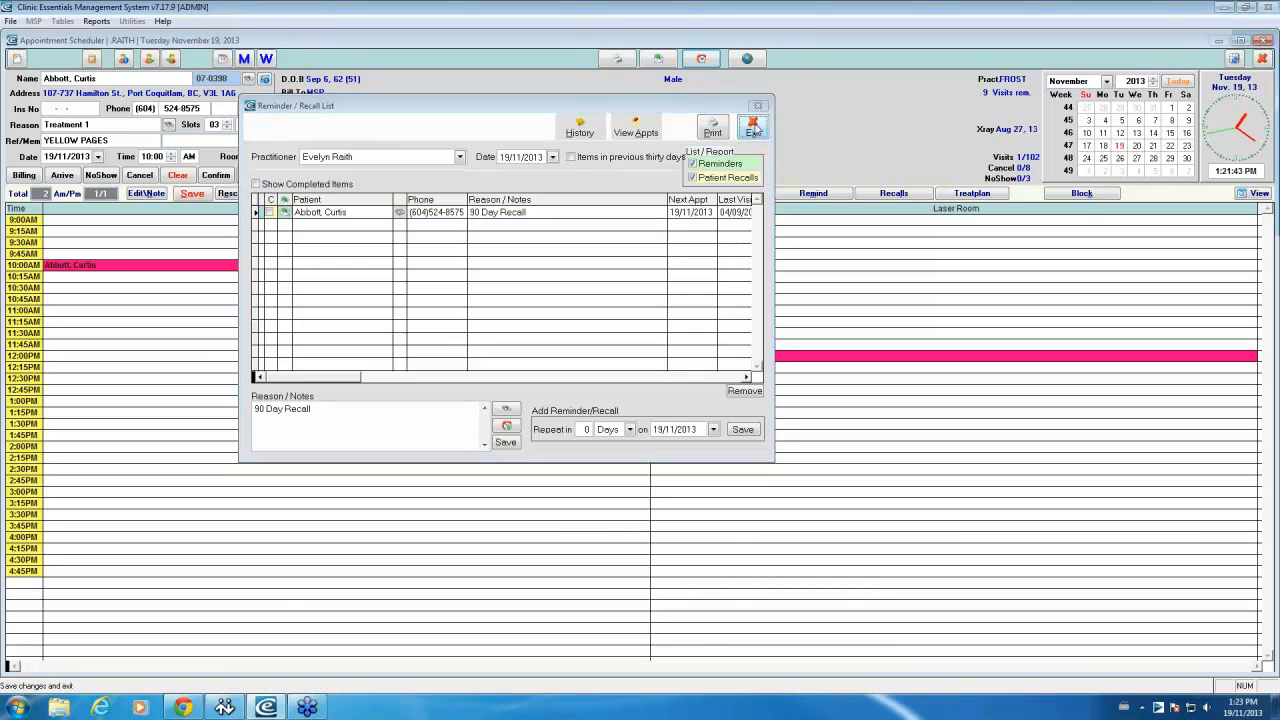
left_click(610, 62)
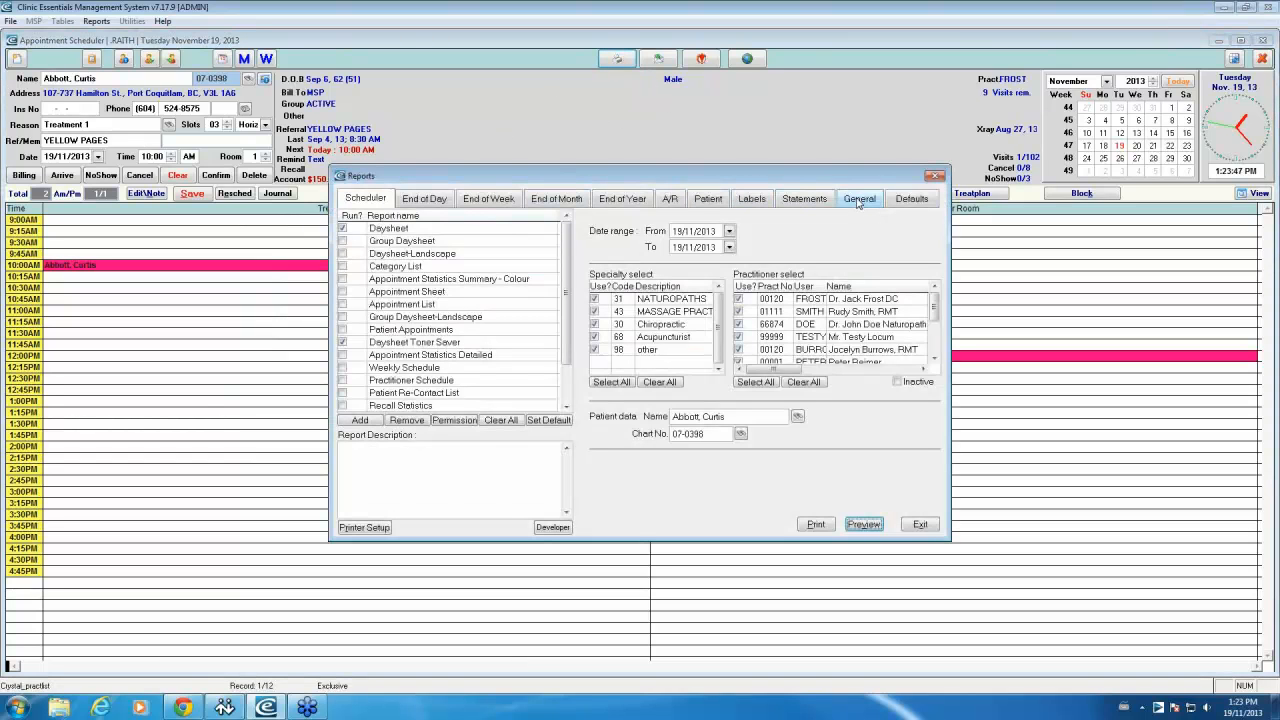
left_click(710, 198)
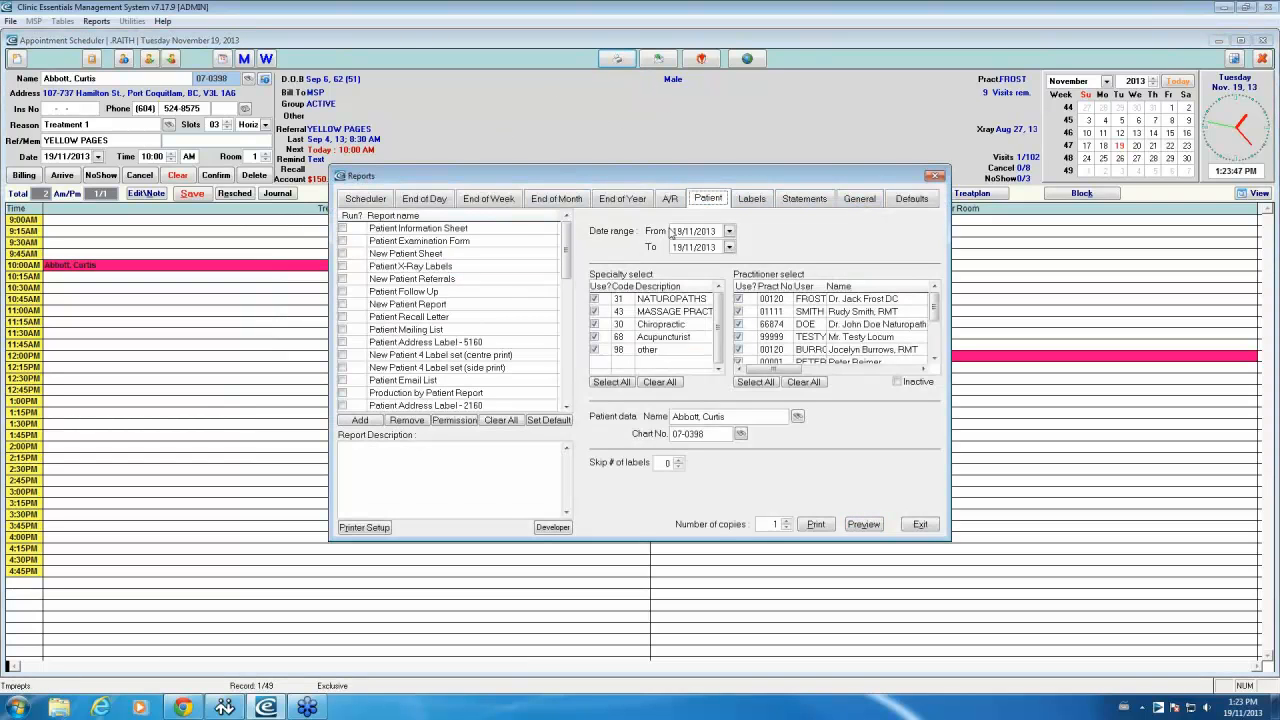
left_click(451, 291)
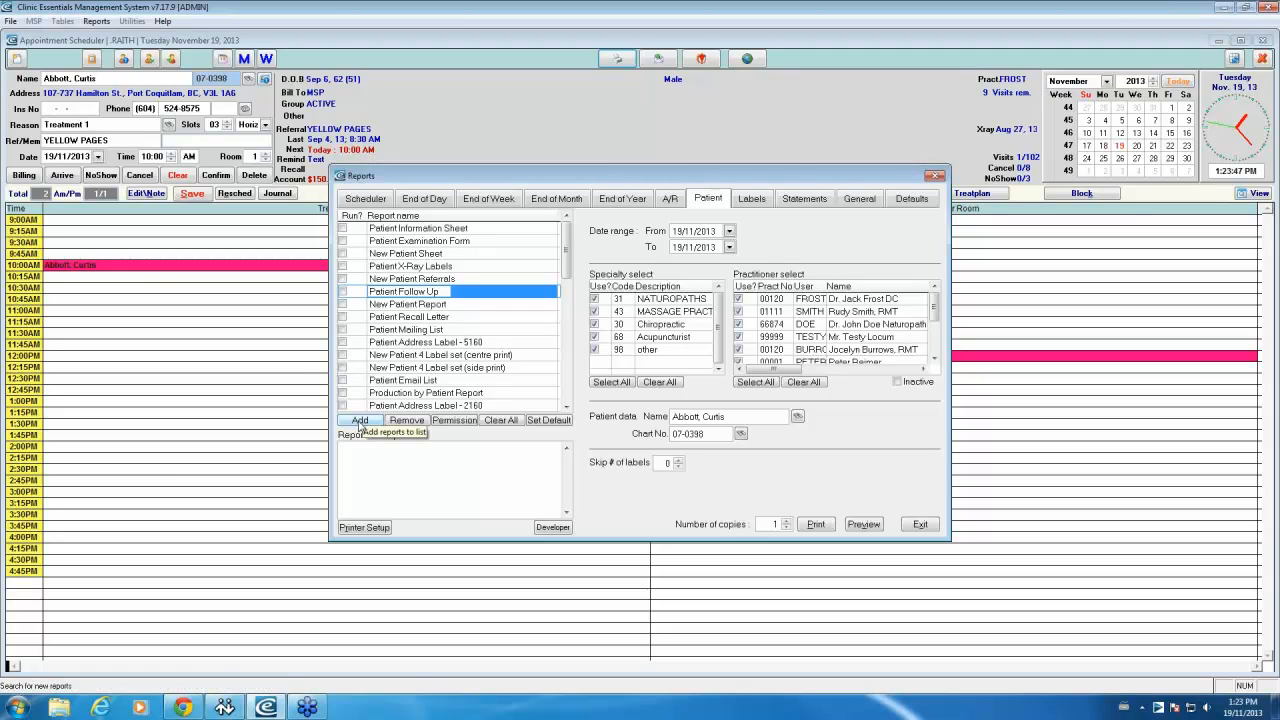
left_click(358, 423)
left_click(467, 466)
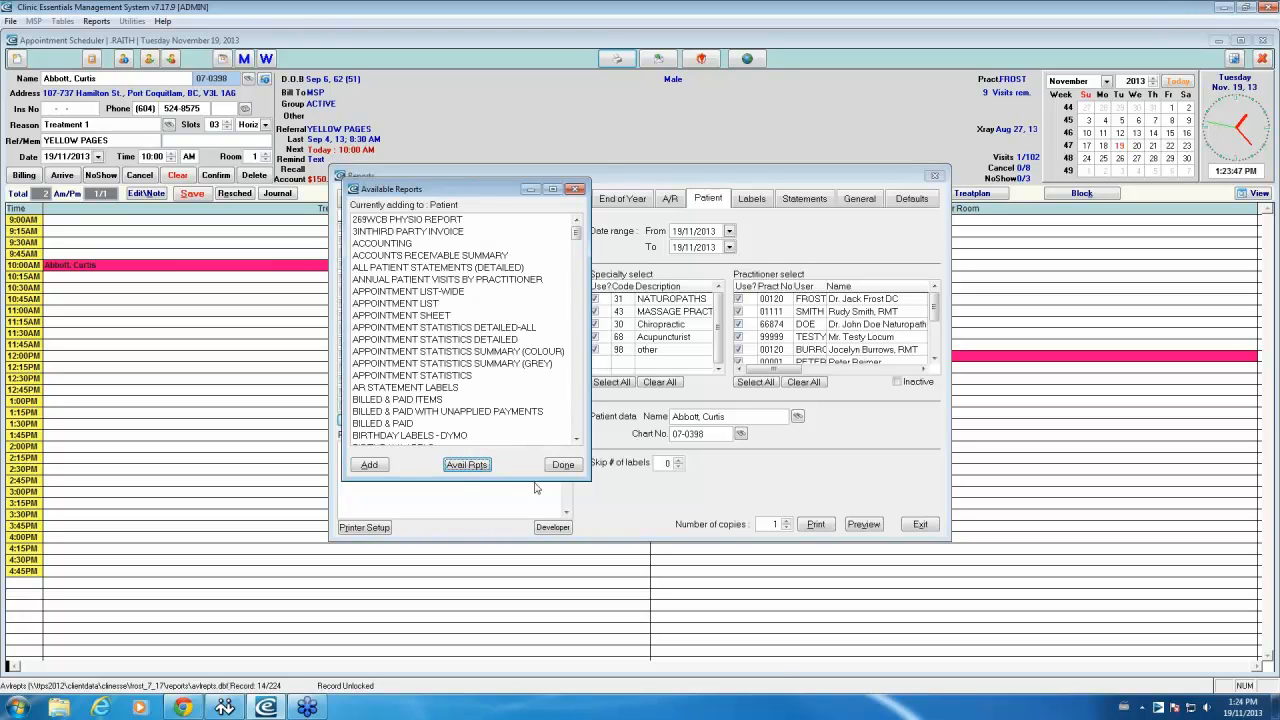
left_click_drag(576, 235, 579, 434)
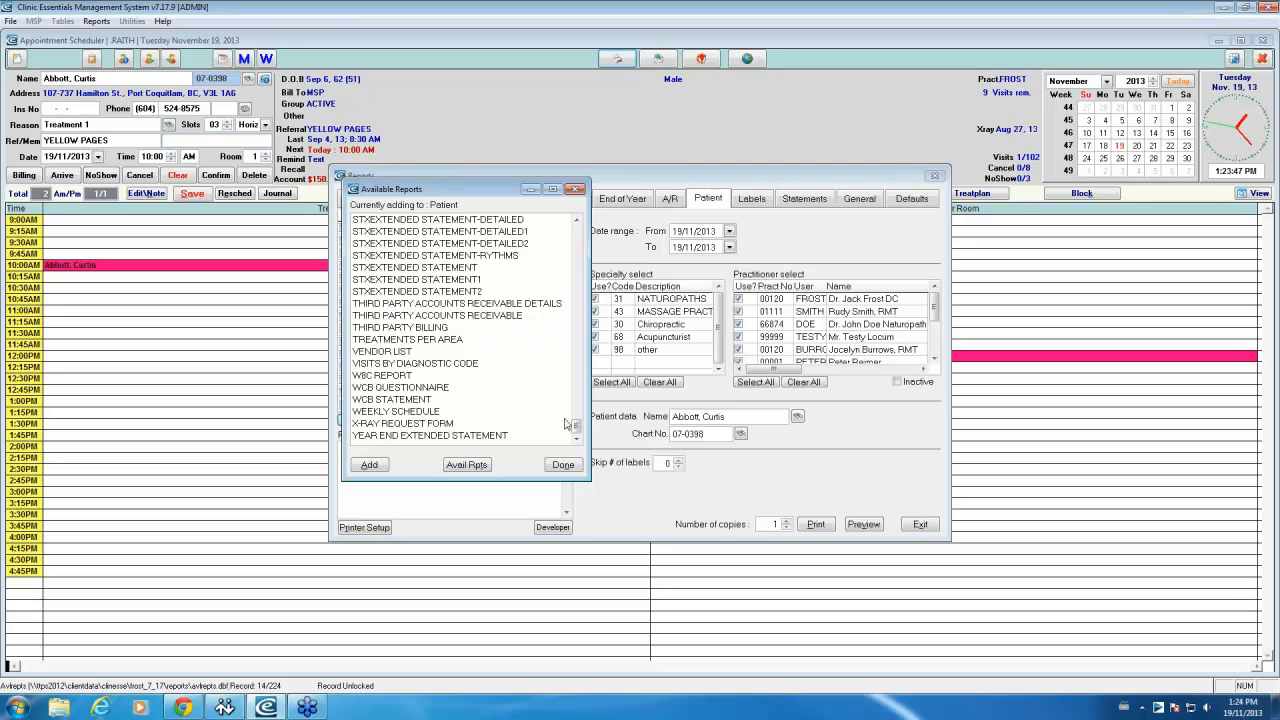
left_click_drag(576, 430, 563, 180)
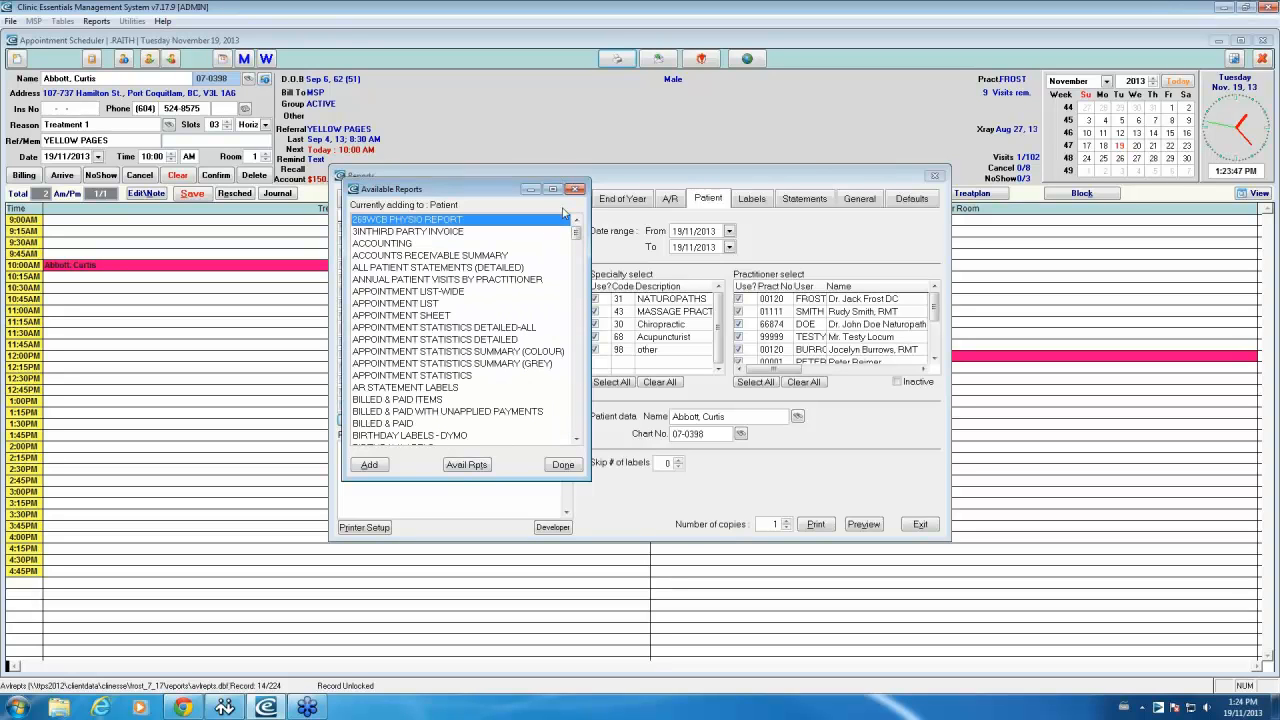
left_click(576, 189)
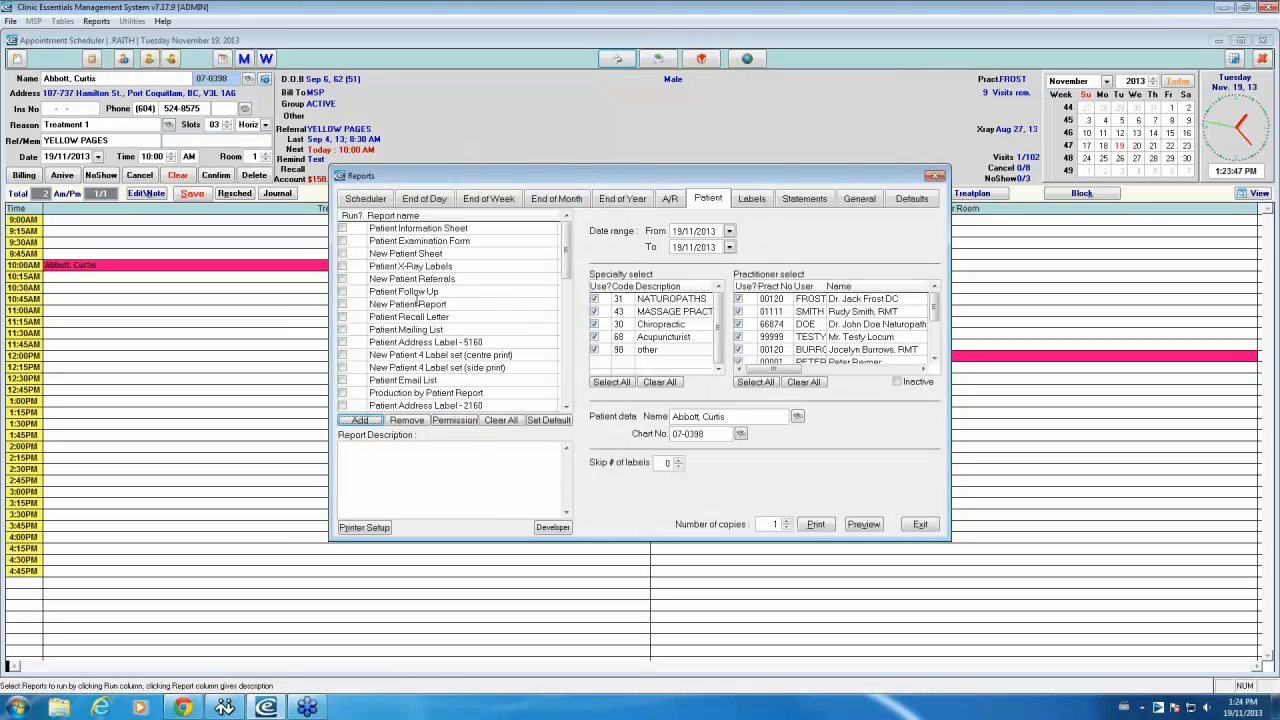
left_click(405, 291)
Step: Tick Patient Follow Up to run and set its From date to 01/01/2013
left_click(343, 291)
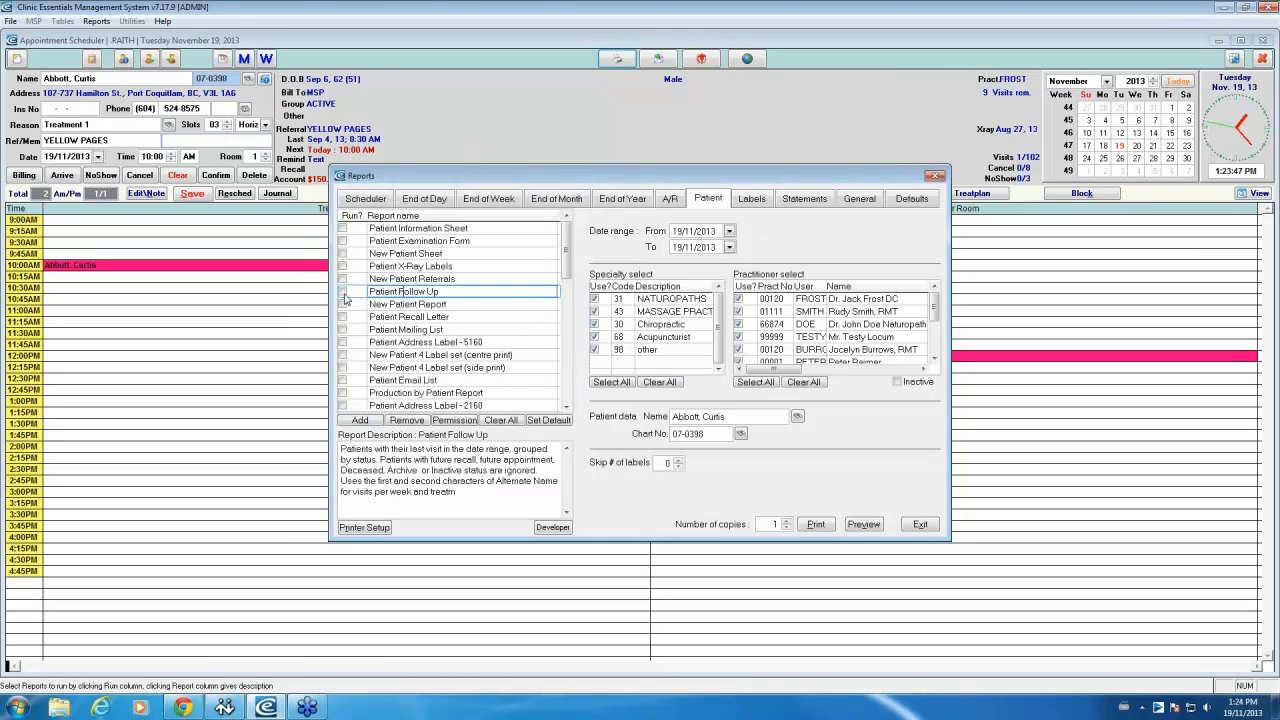
left_click(679, 231)
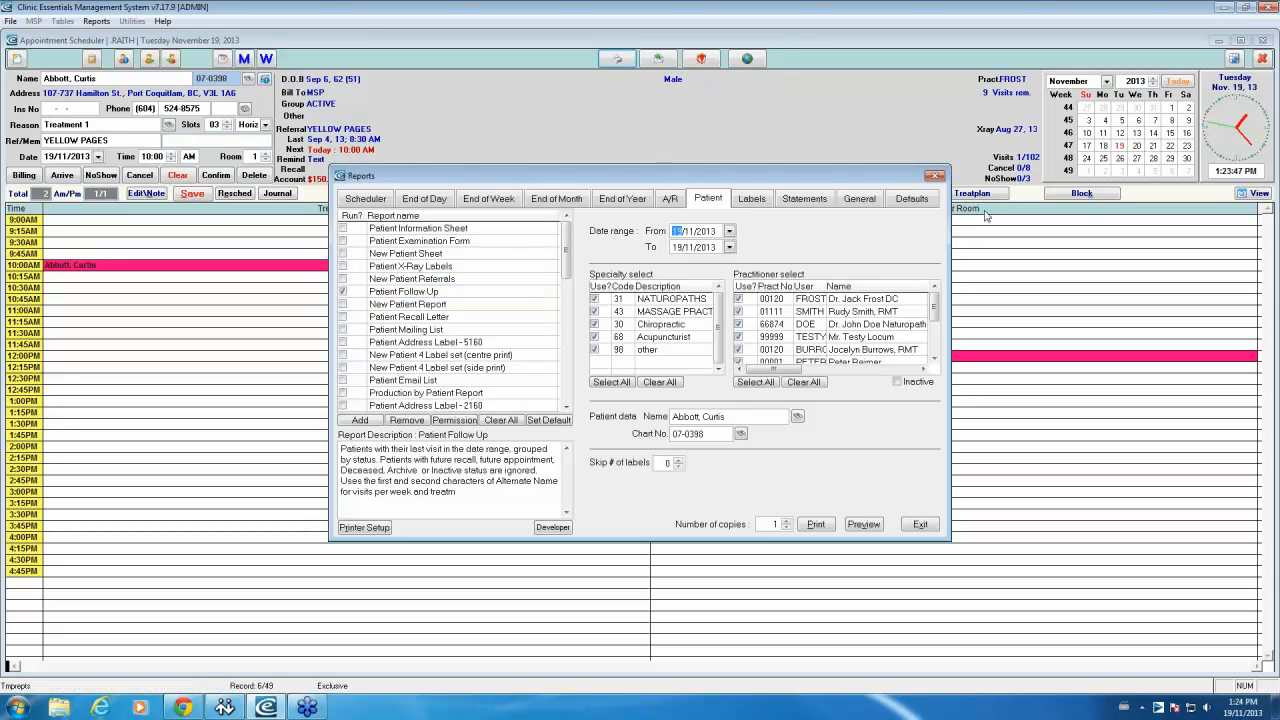
type("0101")
key("Tab")
Step: Set the report's To date to 31 March 2013 from the calendar
left_click(729, 247)
left_click(681, 267)
left_click(681, 267)
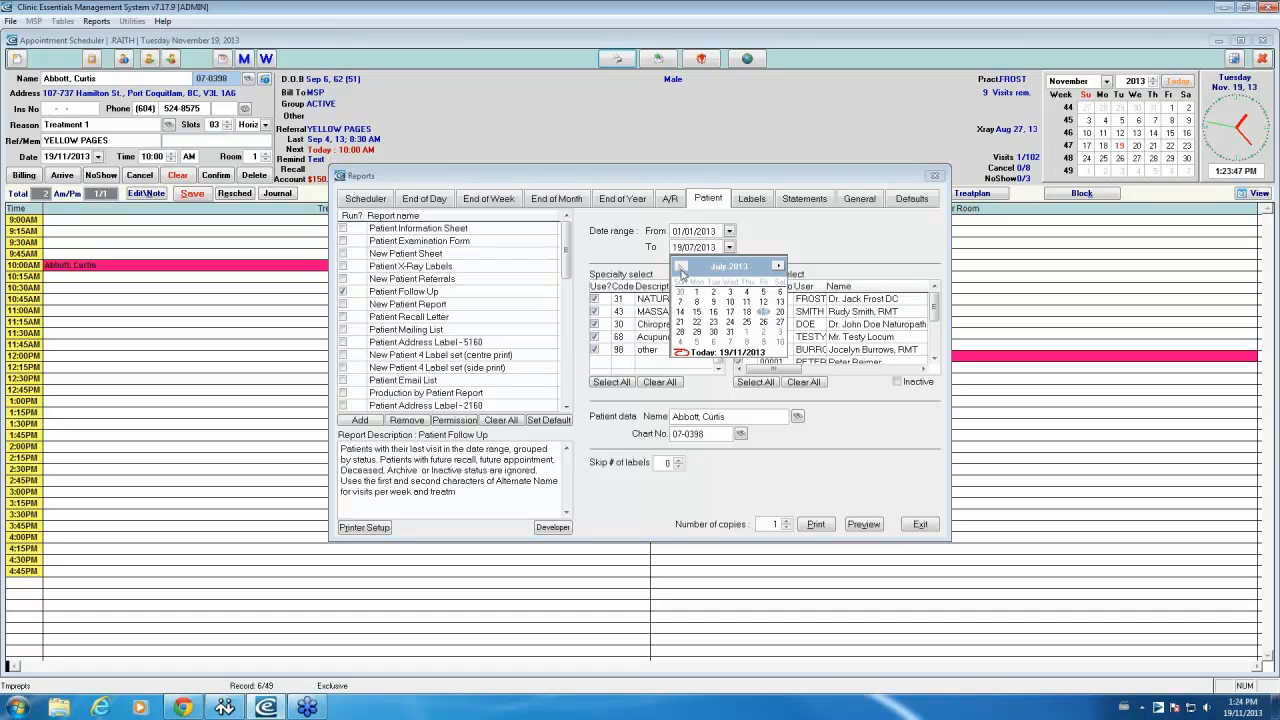
left_click(681, 267)
left_click(681, 267)
left_click(681, 267)
left_click(681, 267)
left_click(681, 267)
left_click(681, 267)
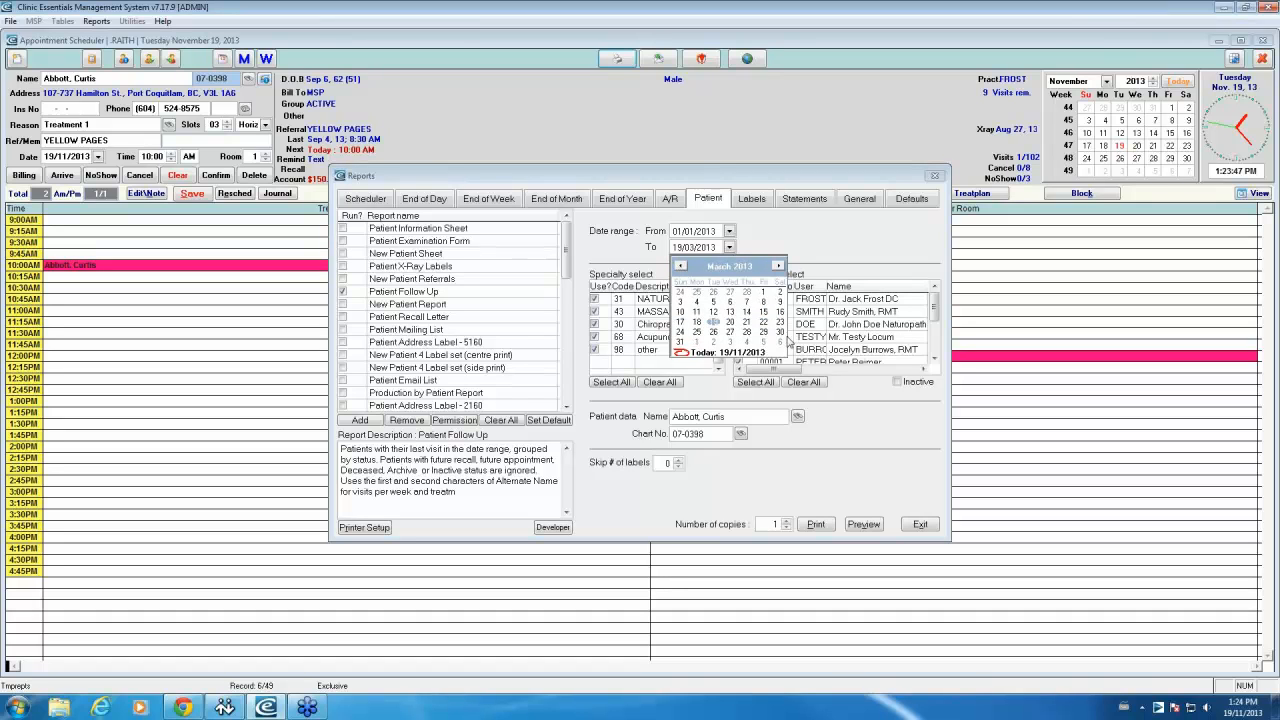
left_click(680, 344)
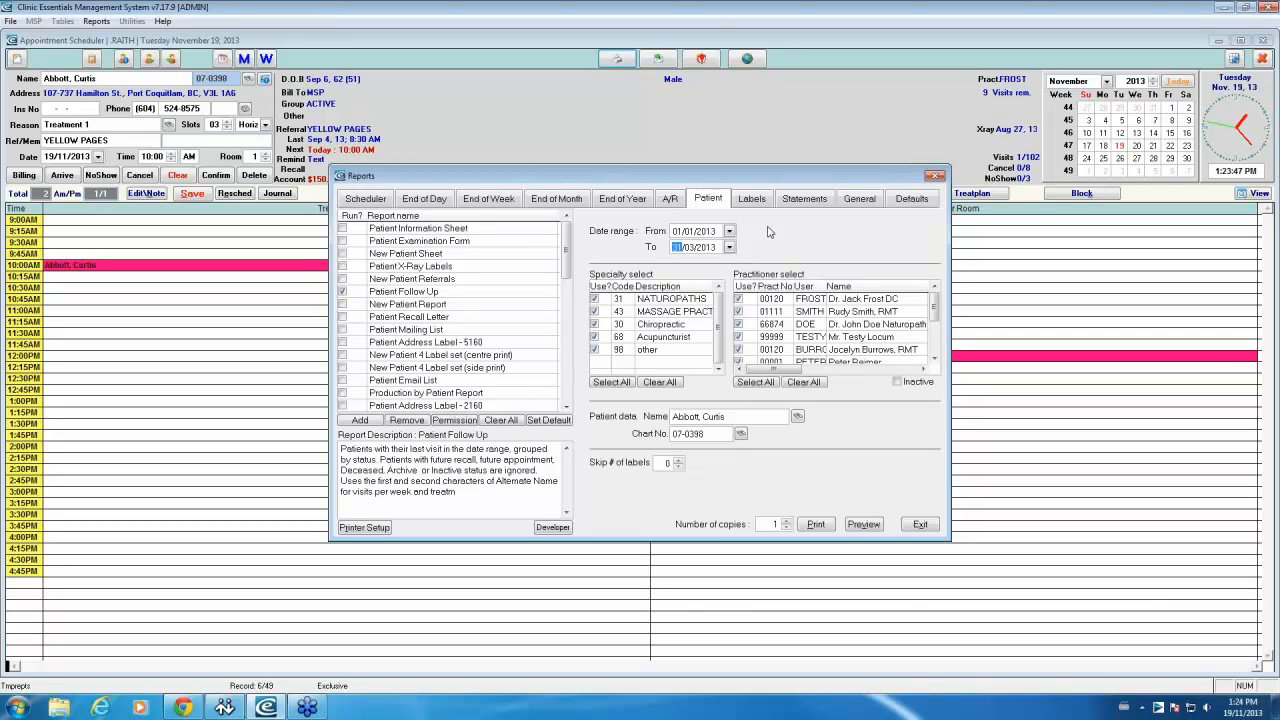
left_click(438, 290)
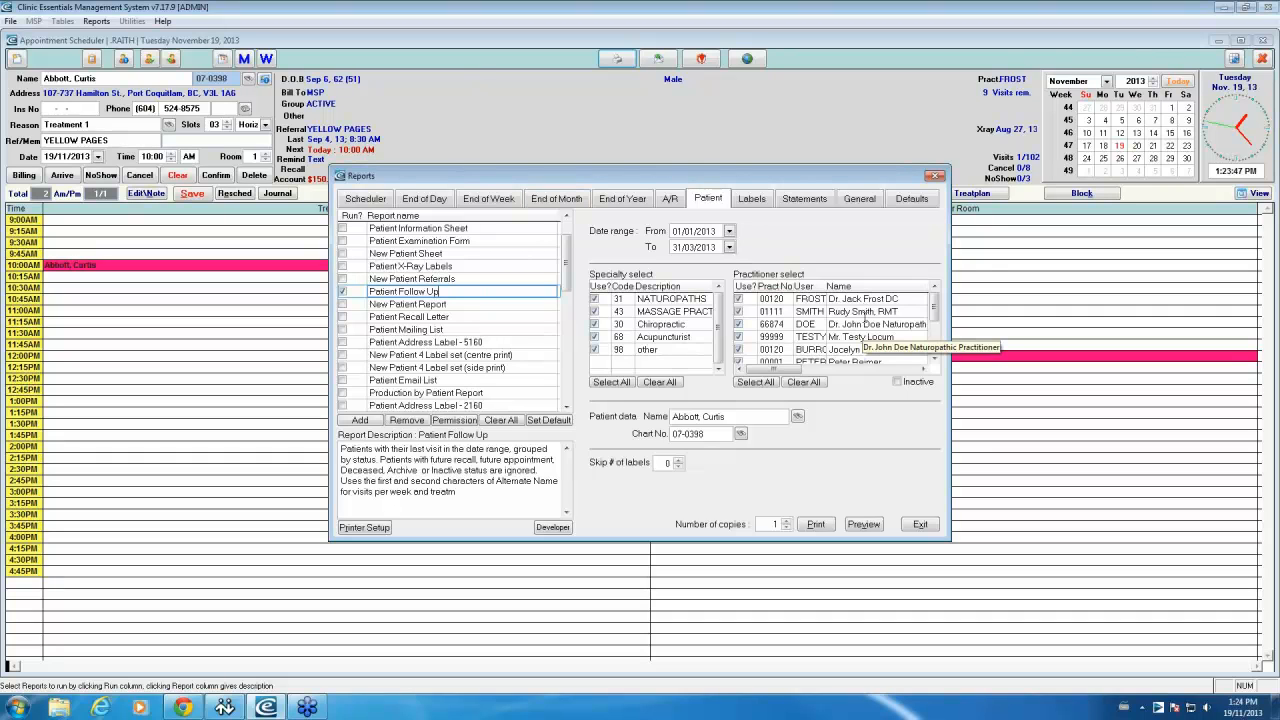
left_click(863, 524)
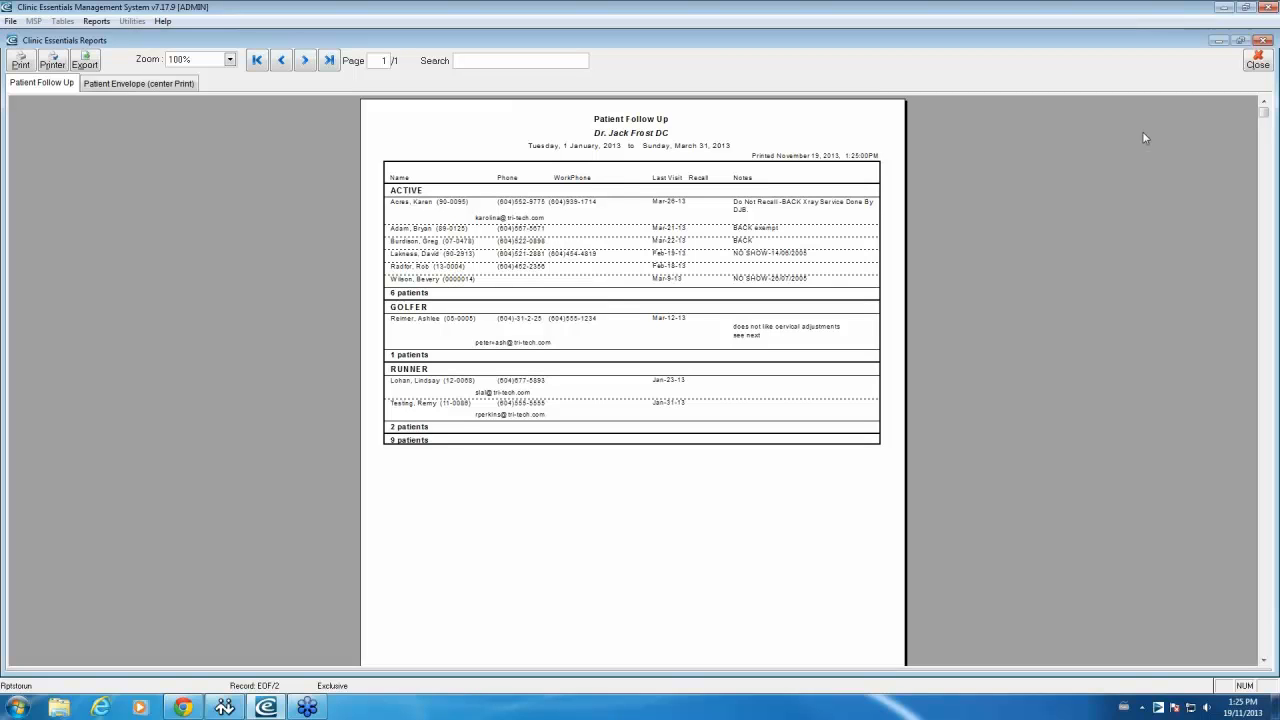
left_click(1256, 64)
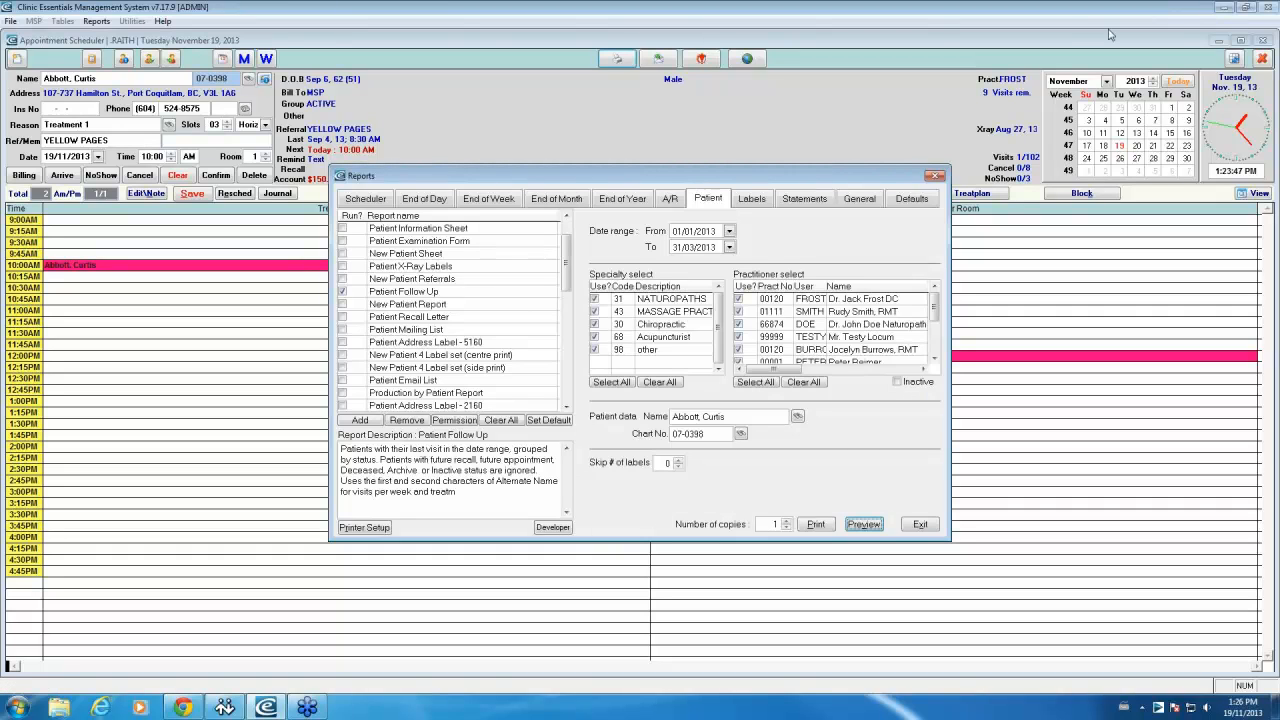
Step: Close Reports and the Appointment Scheduler, then open MSP > Teleplan Tools
left_click(934, 176)
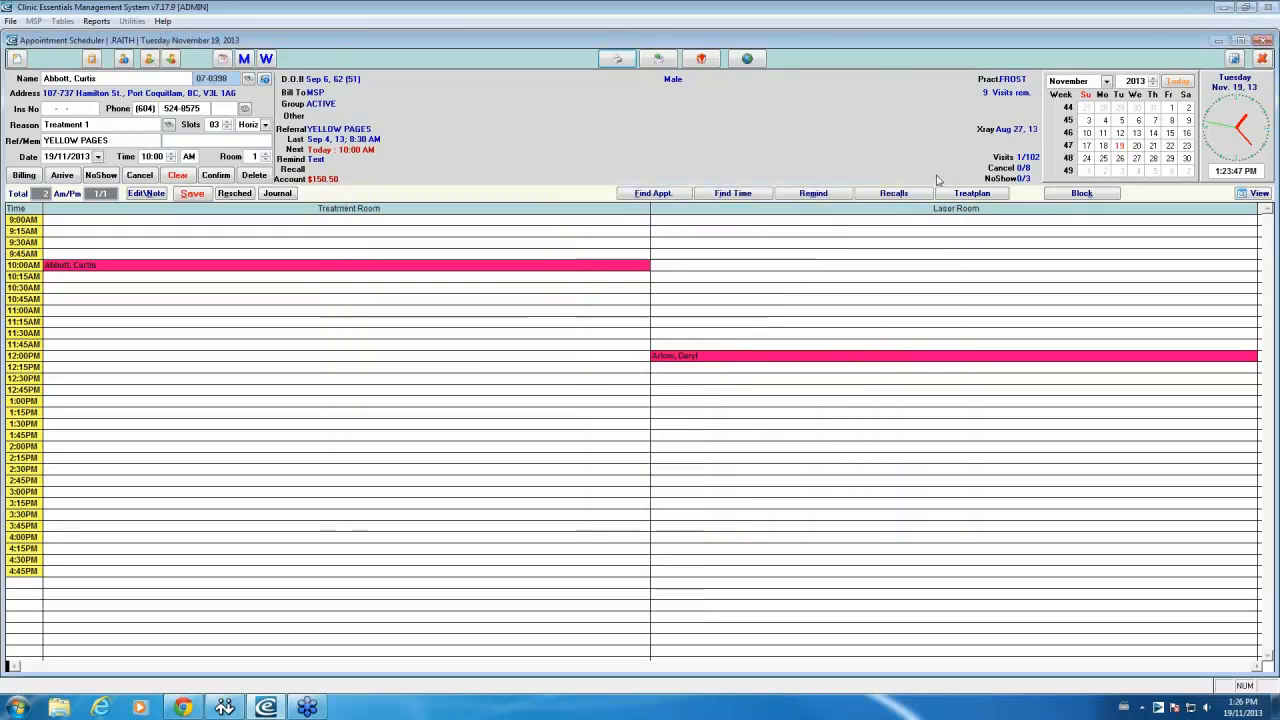
left_click(1263, 41)
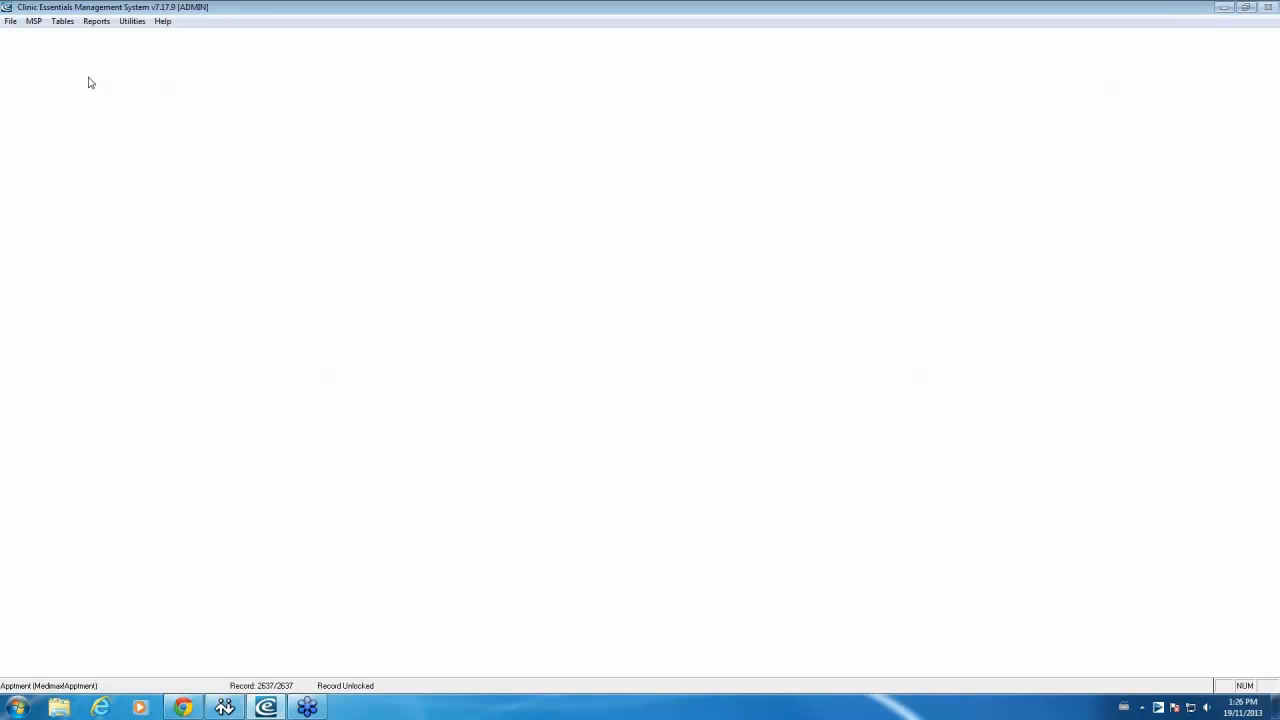
left_click(38, 24)
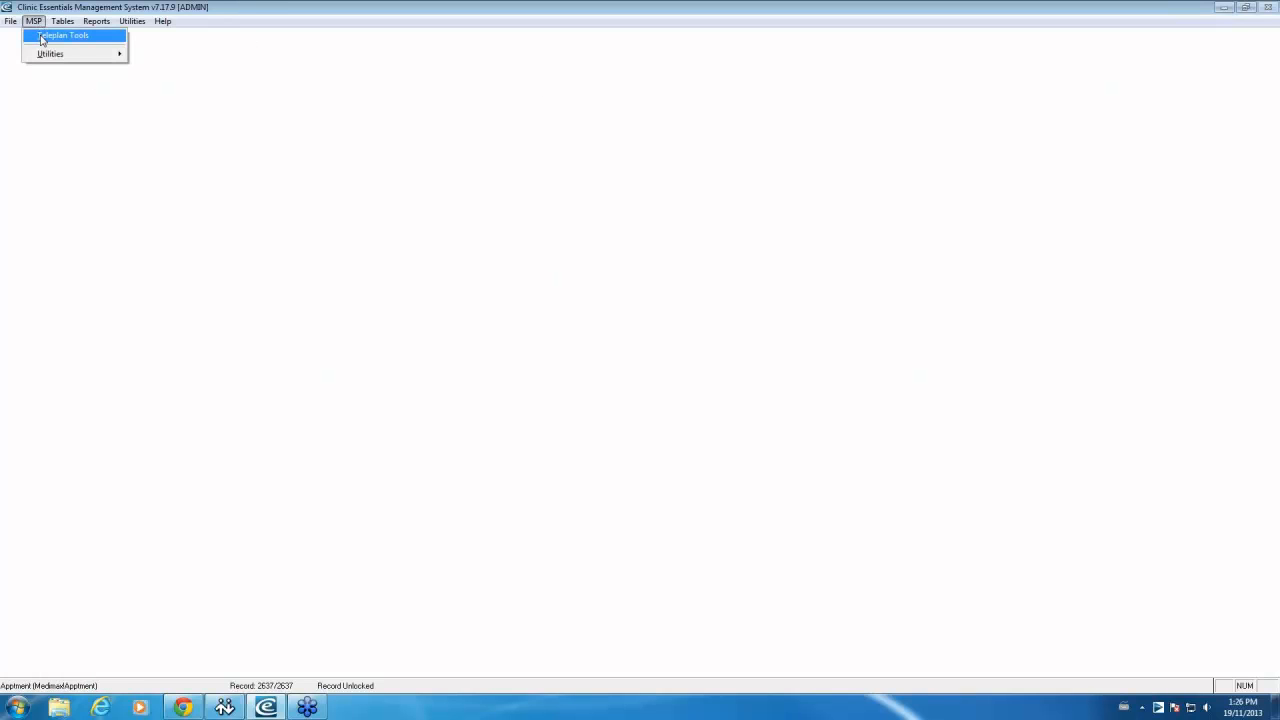
left_click(42, 38)
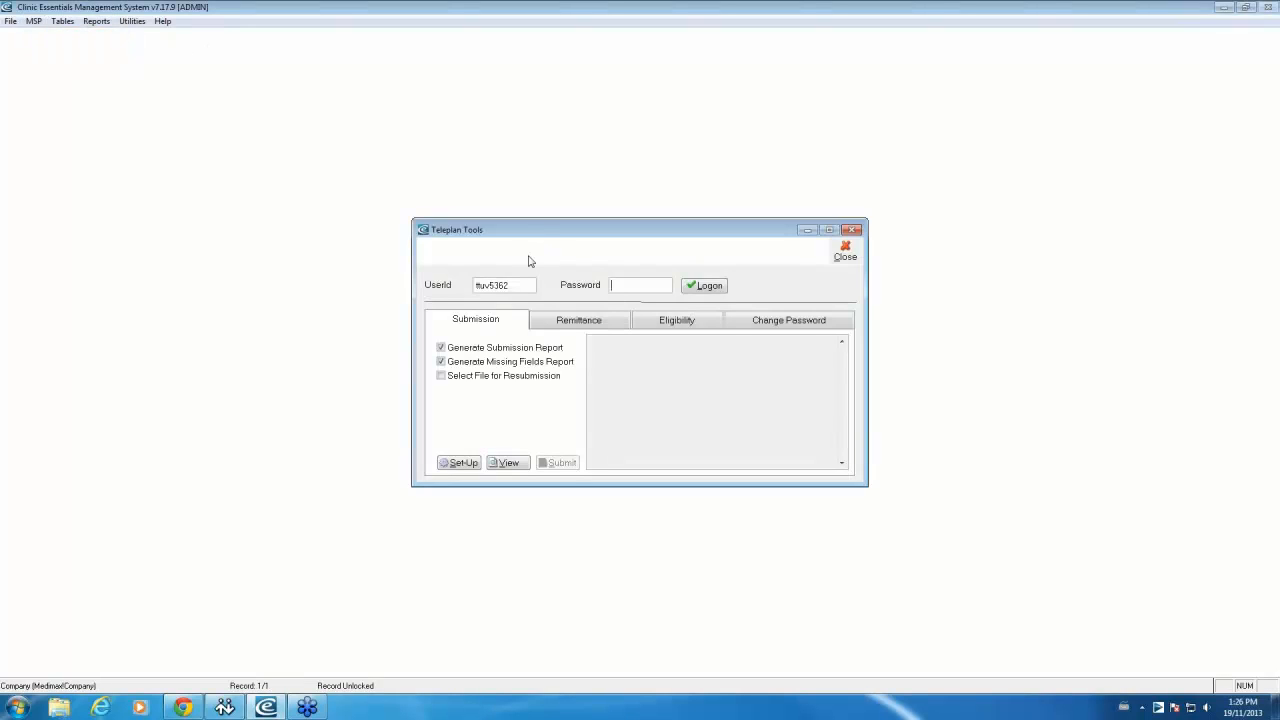
Step: Enter the Teleplan password and log on to Teleplan
left_click(447, 285)
left_click(649, 285)
type("1**")
left_click(700, 287)
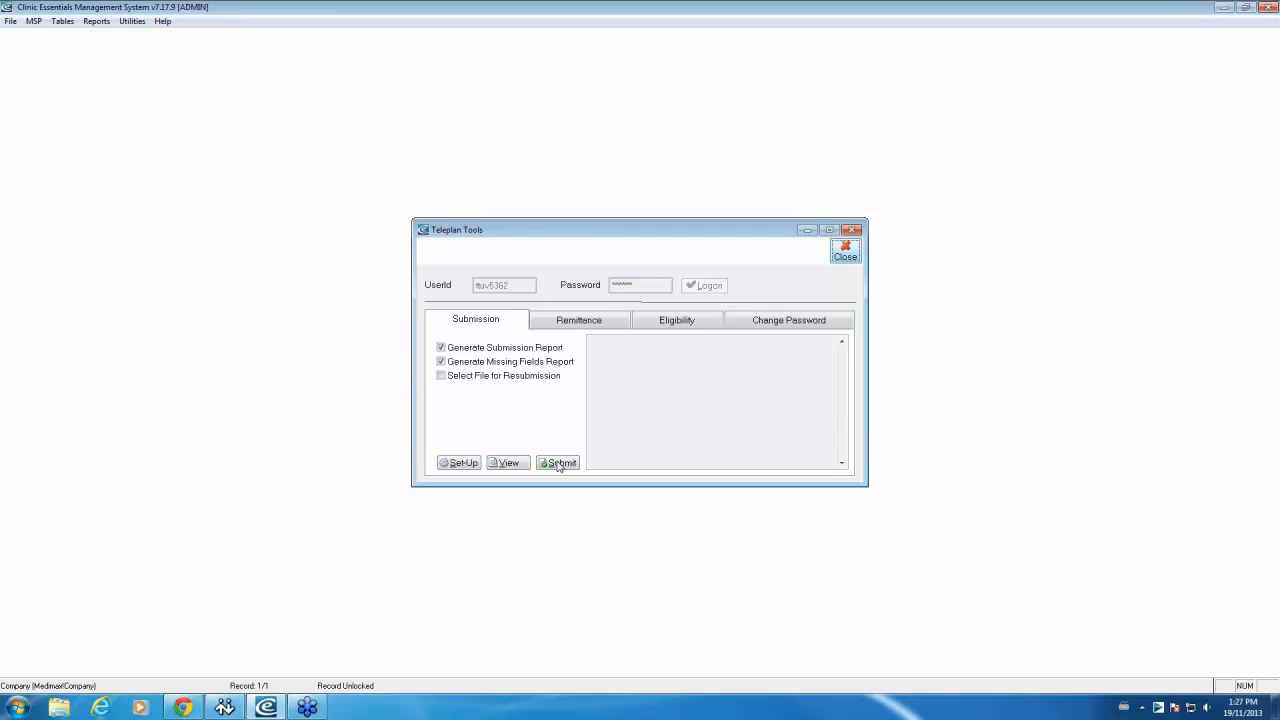
Step: Retrieve remittances on the Remittance tab, agree to post, print reports, and dismiss both notices
left_click(580, 323)
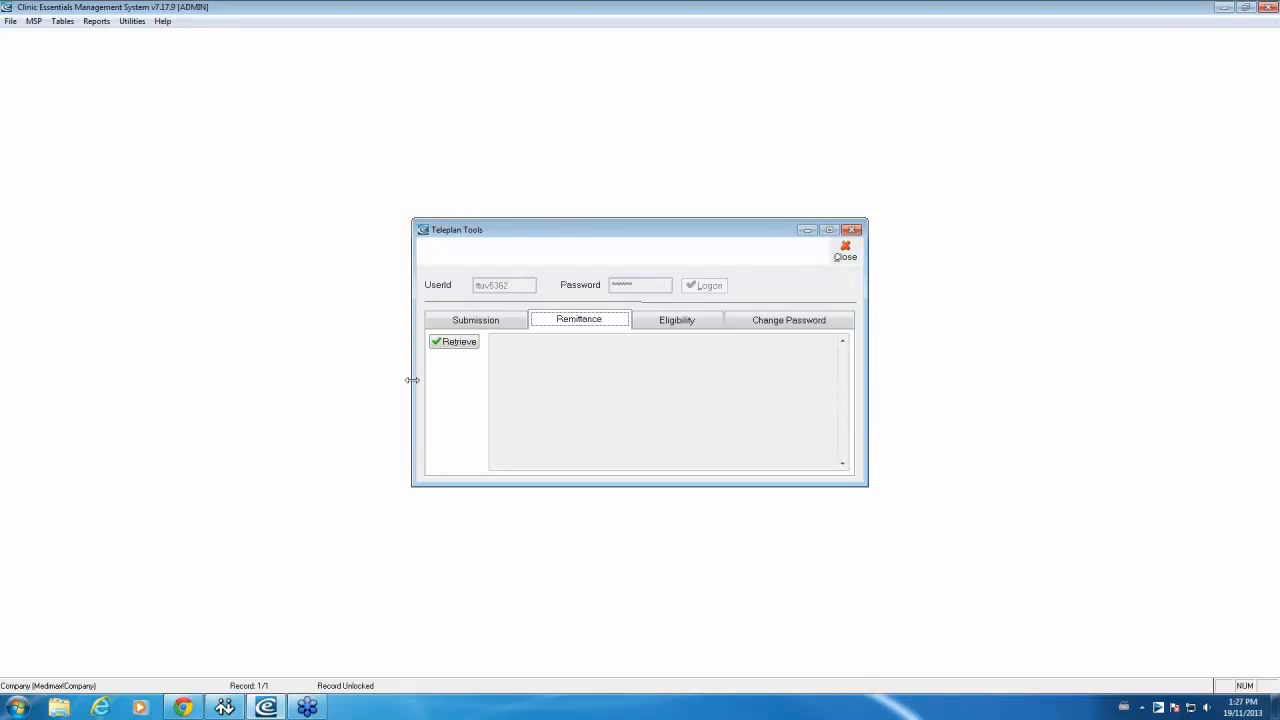
left_click(462, 343)
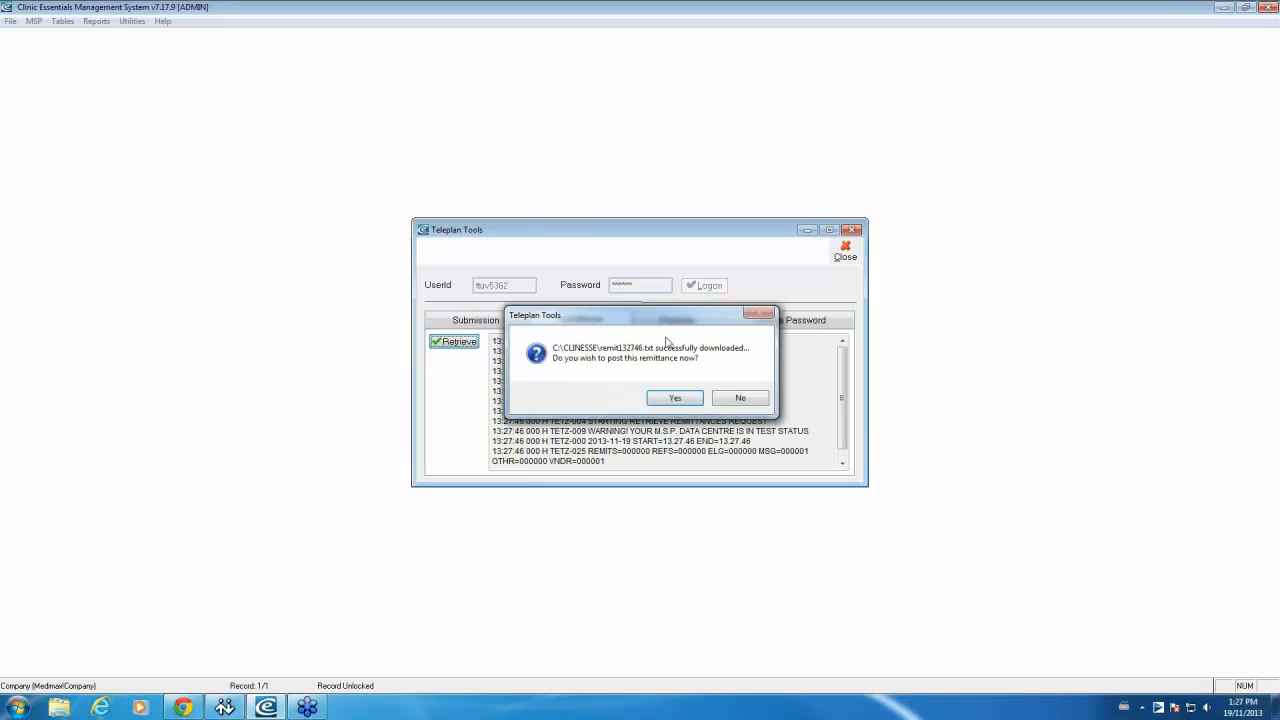
left_click(680, 399)
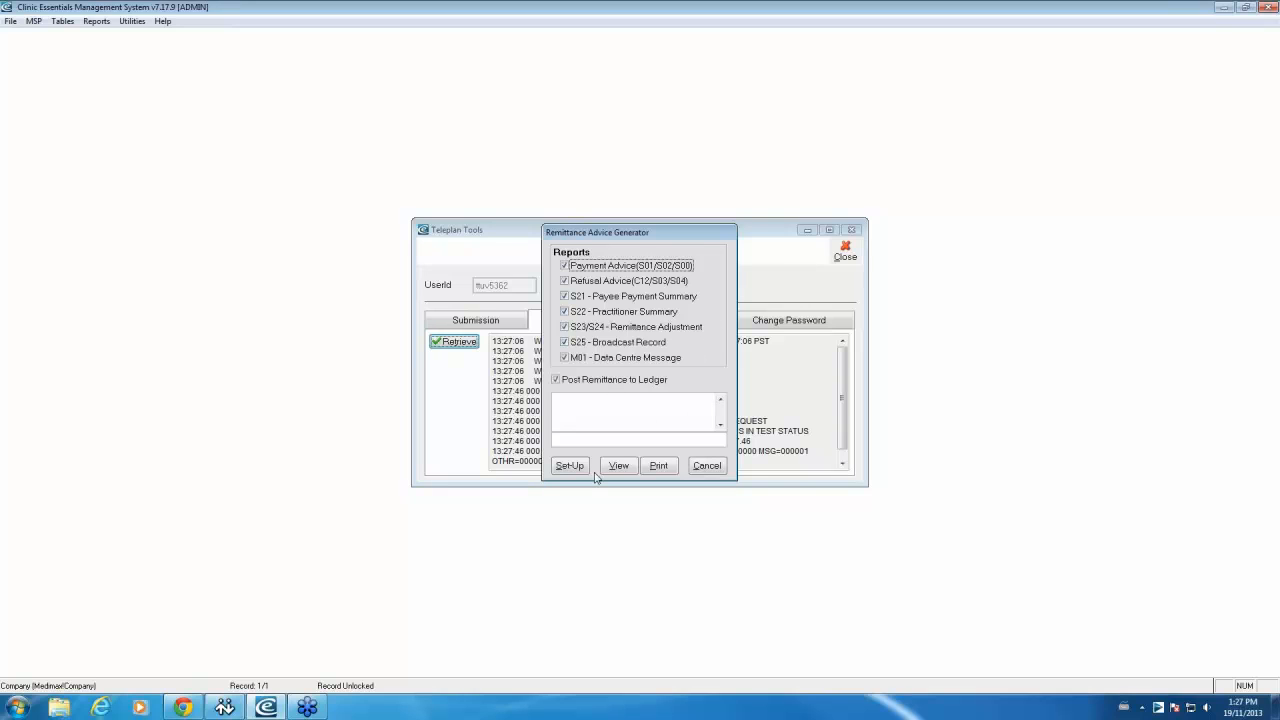
left_click(657, 468)
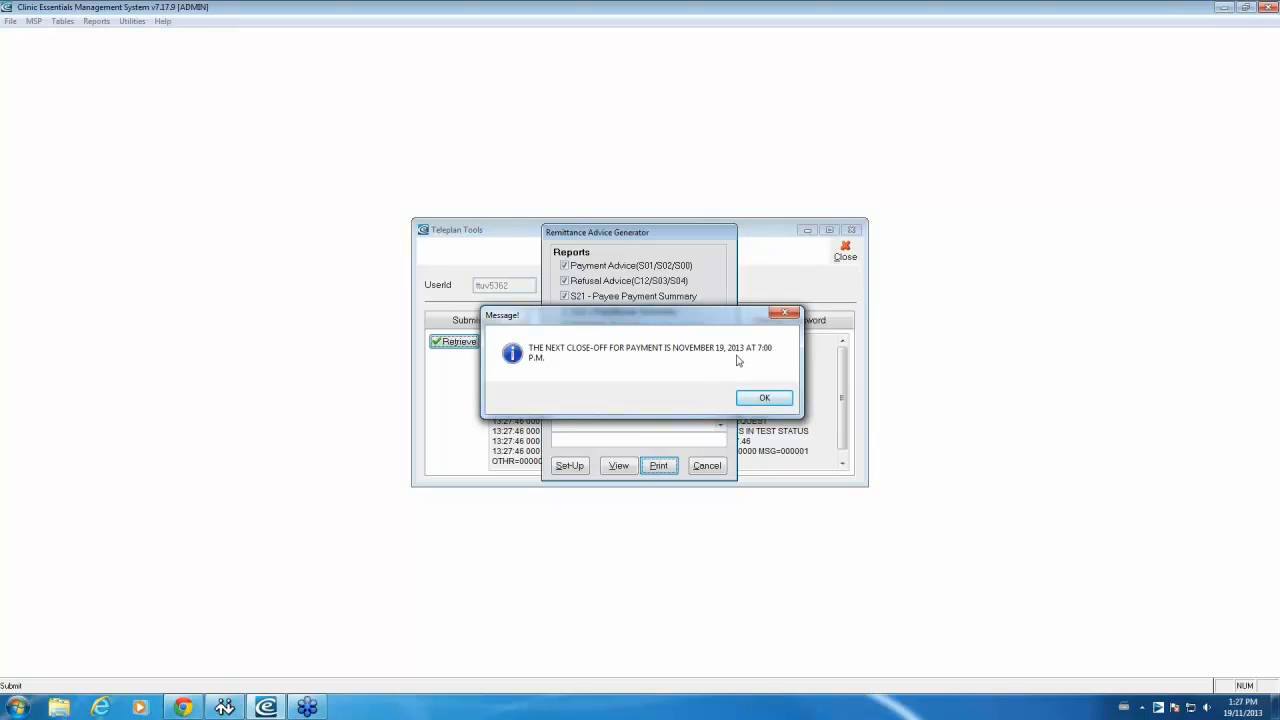
left_click(781, 401)
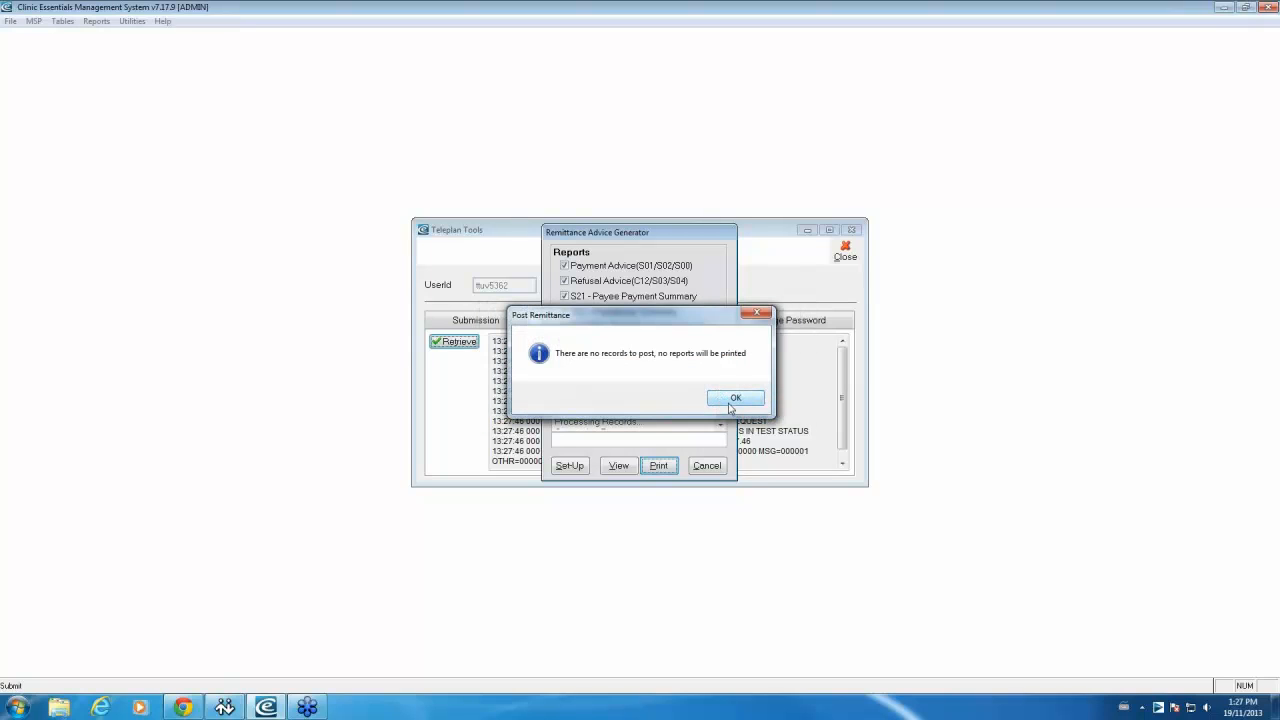
left_click(730, 399)
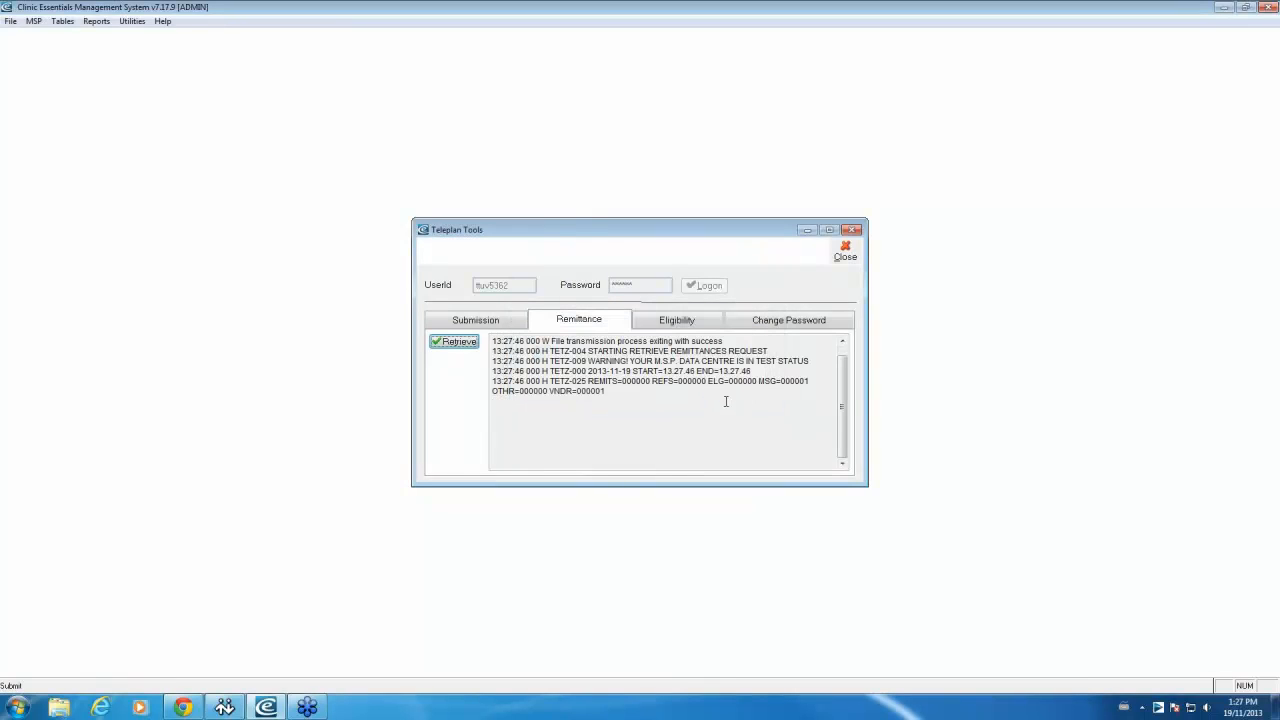
left_click(651, 386)
Step: Move from the Submission tab to the empty Eligibility form (Patient Name, PHN, Birthdate)
left_click(510, 324)
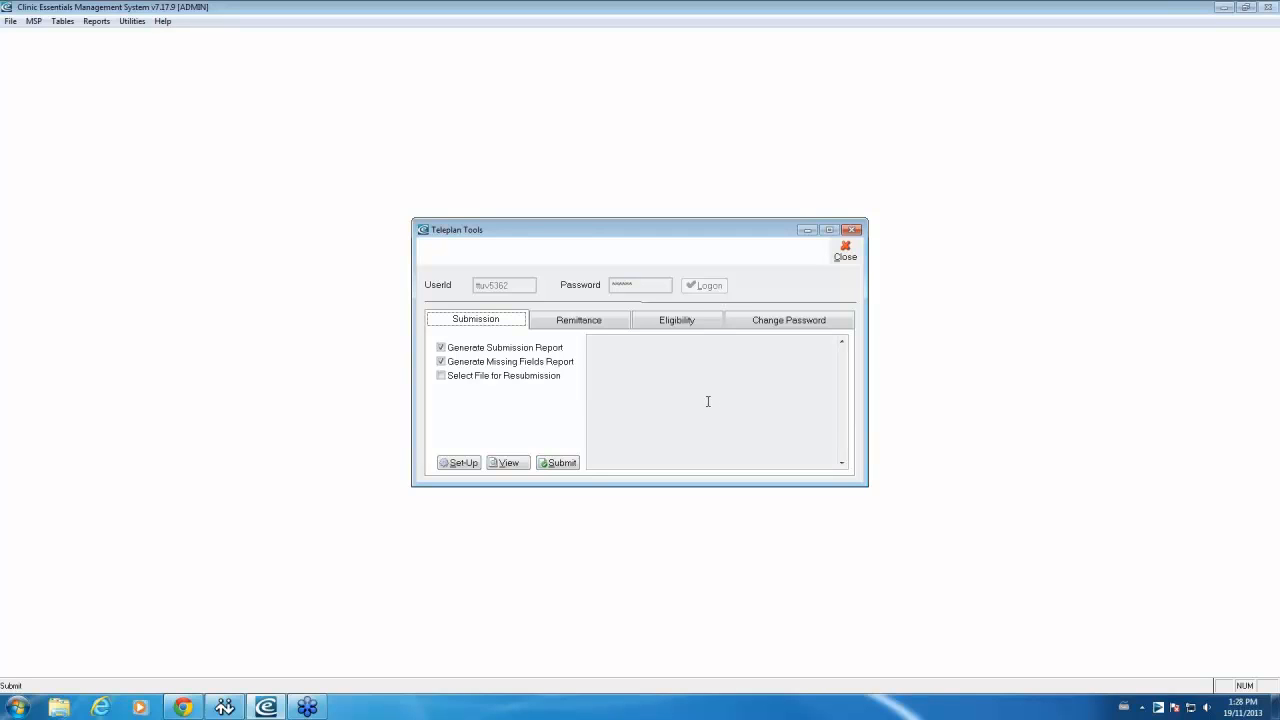
left_click(708, 401)
left_click(675, 322)
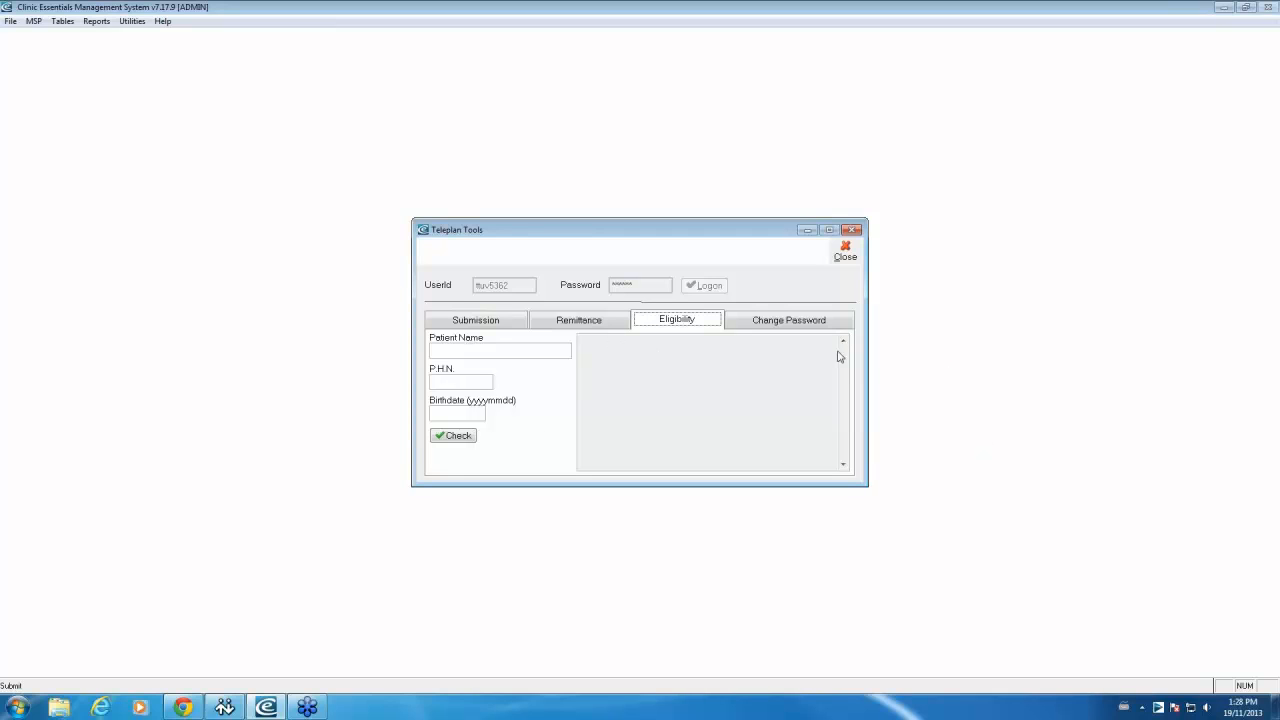
Step: Try the PHN and birthdate fields, view the password tab, then close Teleplan Tools
left_click(495, 352)
left_click(471, 381)
left_click(478, 410)
left_click(785, 324)
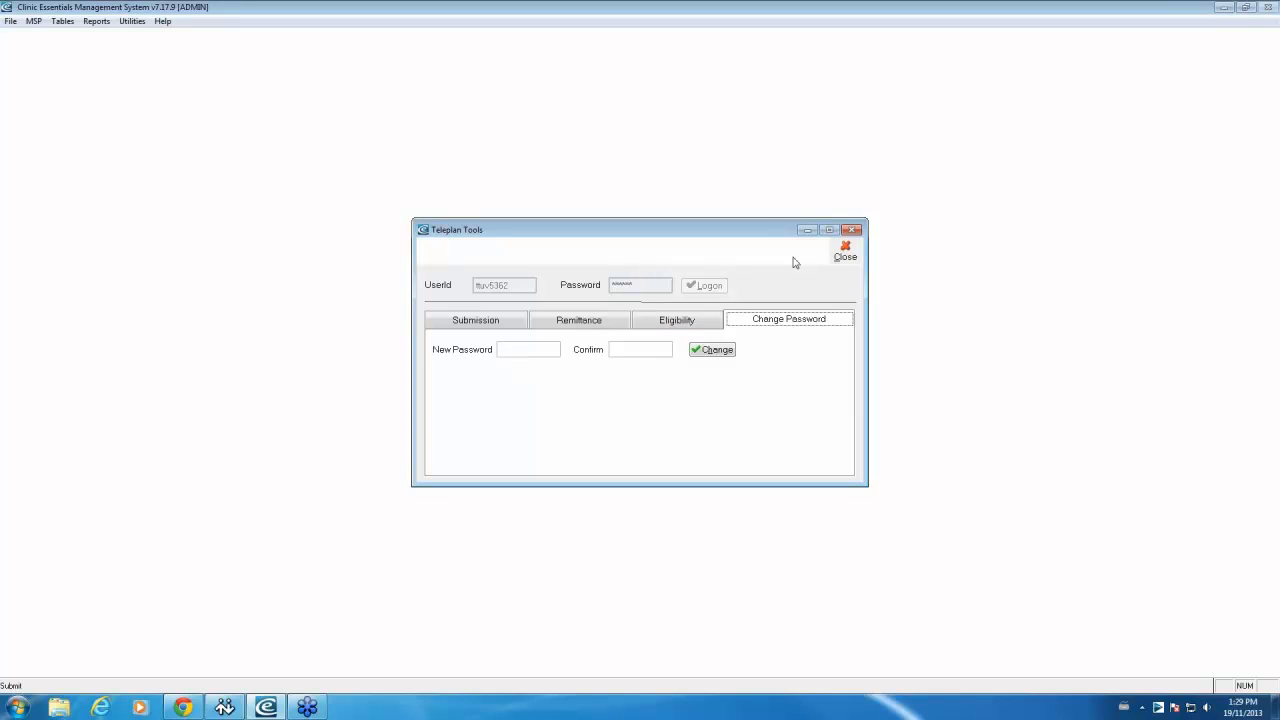
left_click(845, 251)
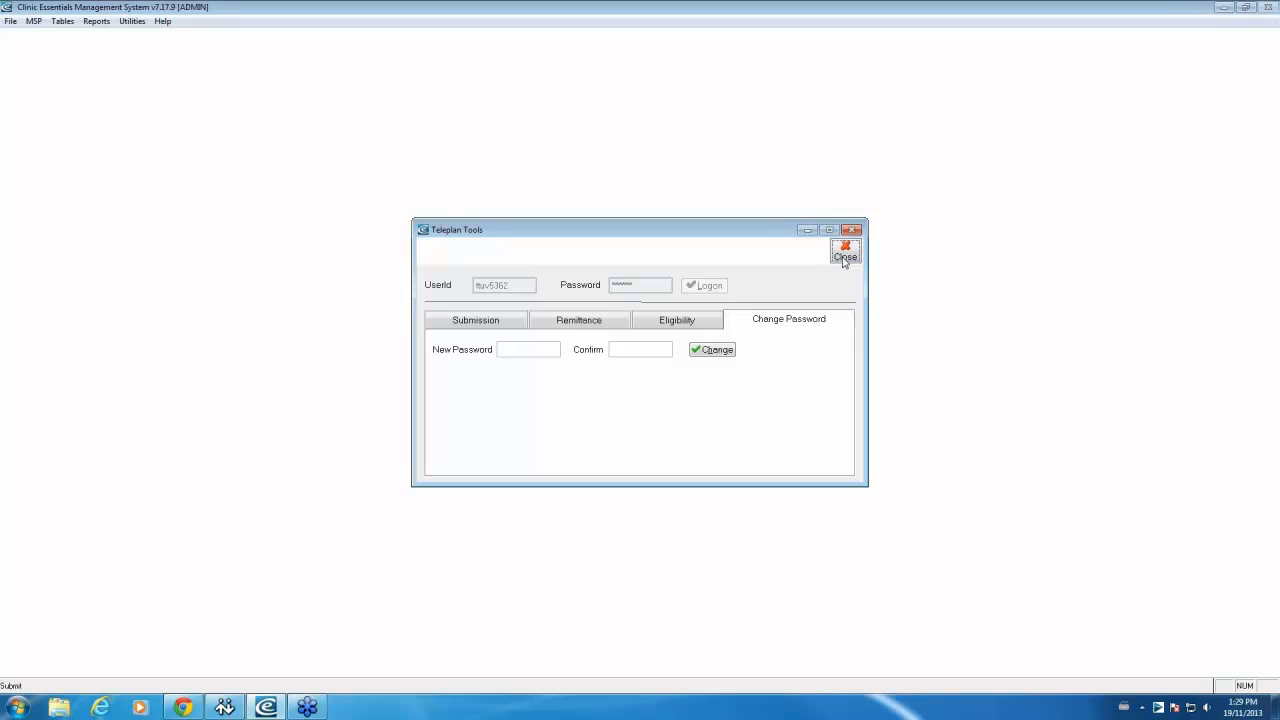
Step: Open the patient file and save the first record with Bill To kept as MSP
left_click(10, 21)
left_click(40, 45)
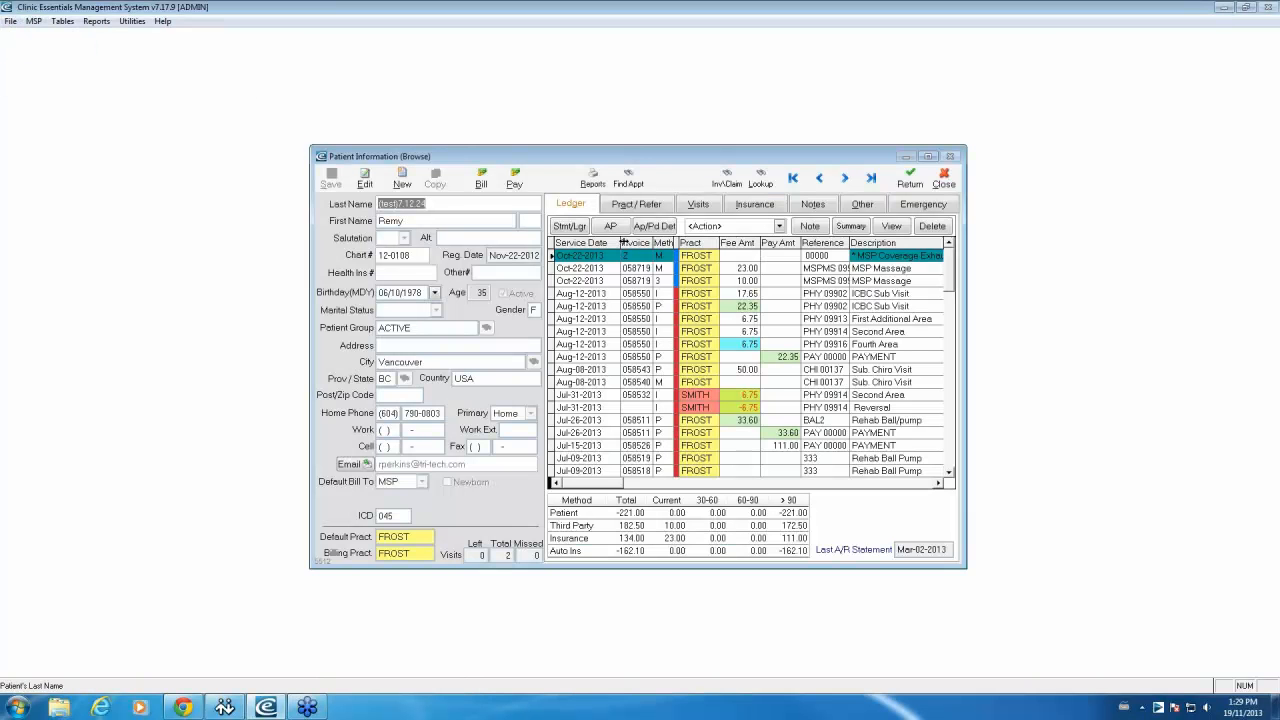
left_click(862, 206)
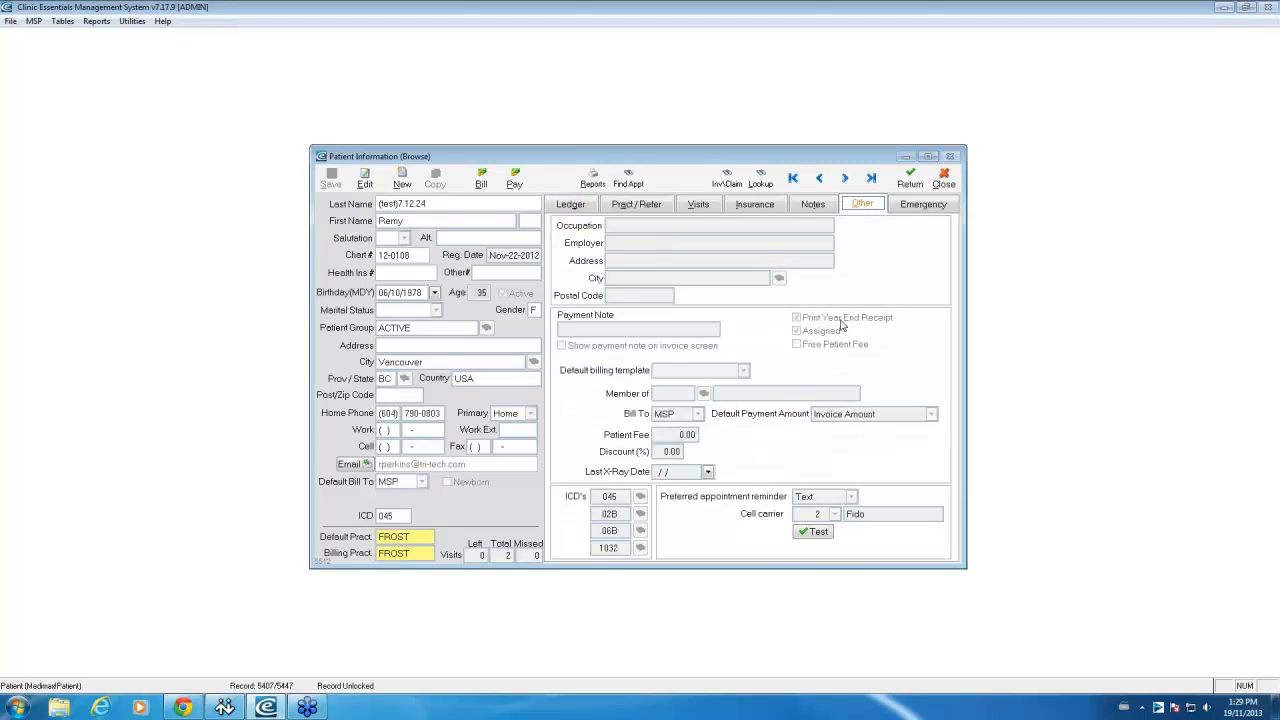
left_click(365, 180)
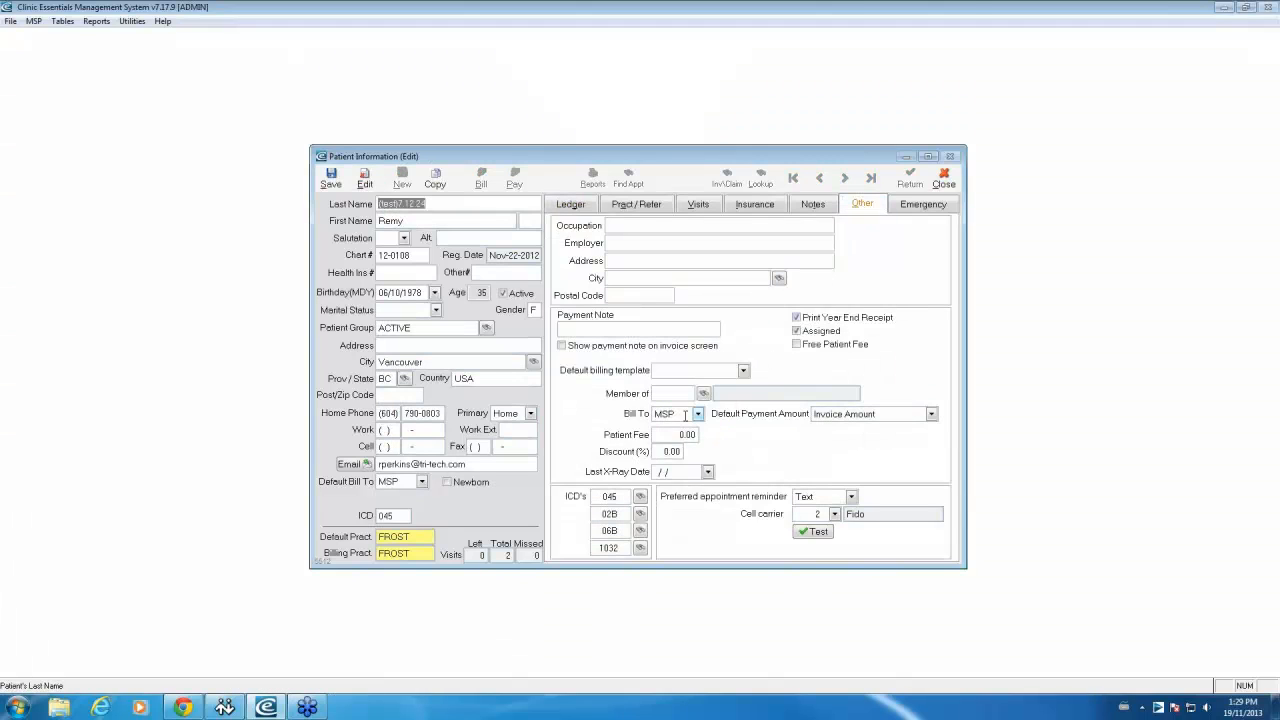
left_click(697, 414)
left_click(664, 431)
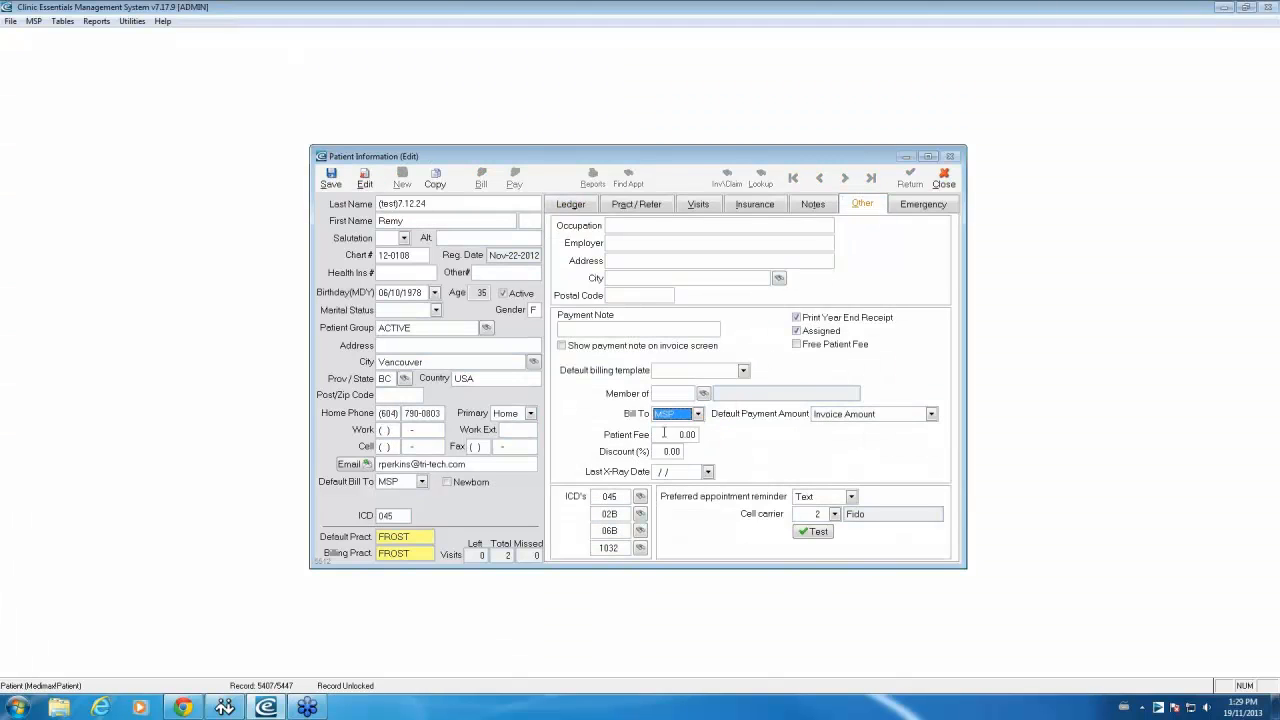
left_click(331, 178)
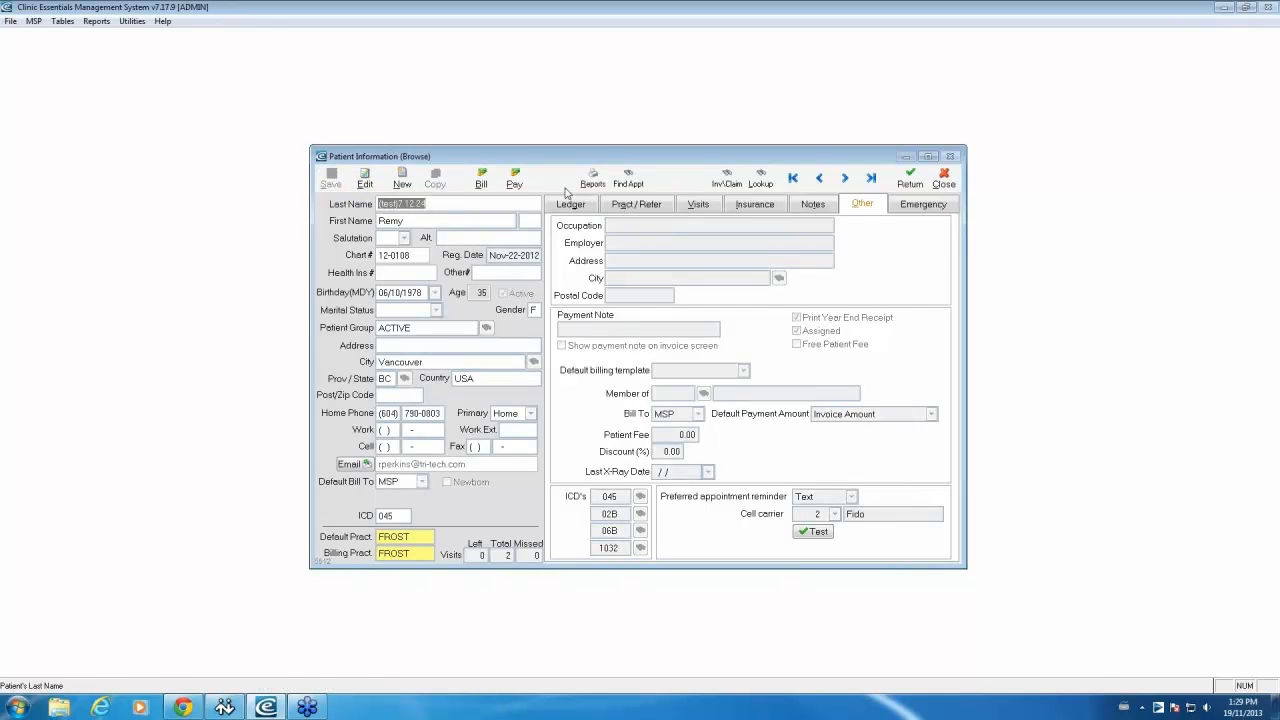
Step: Go to the third patient record and change its Bill To from Patient to MSP
left_click(846, 180)
left_click(846, 180)
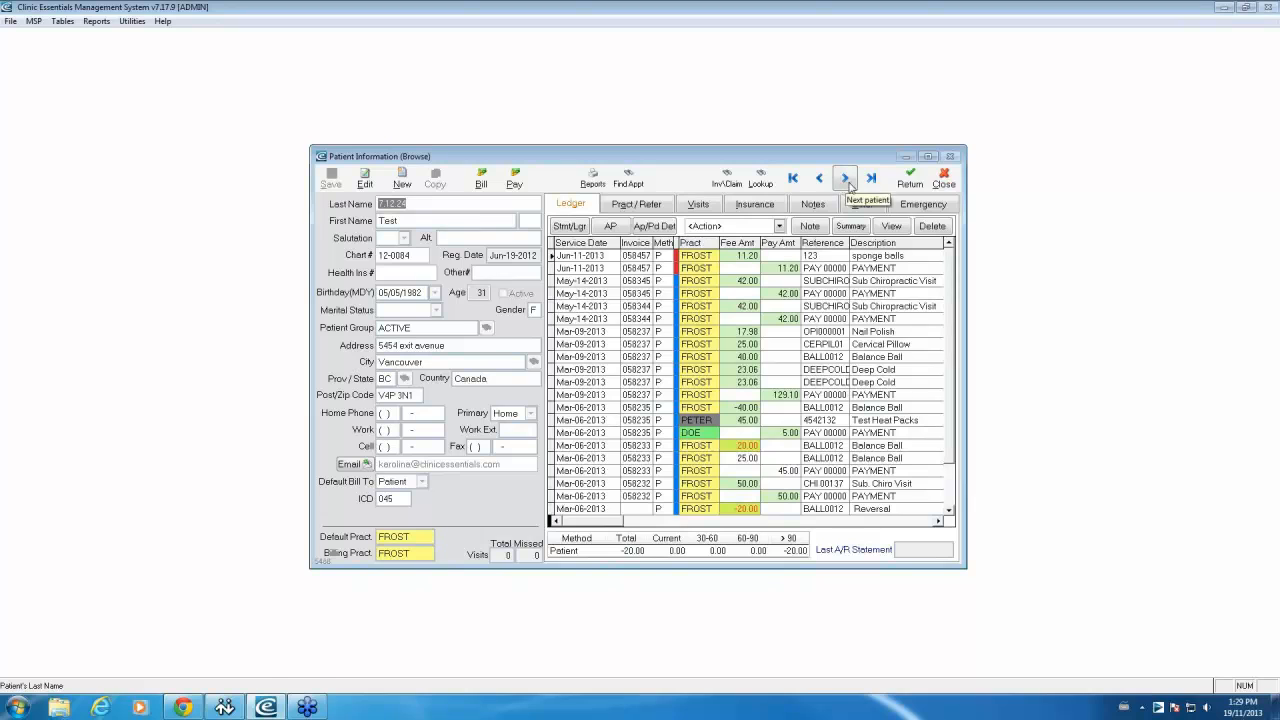
left_click(781, 458)
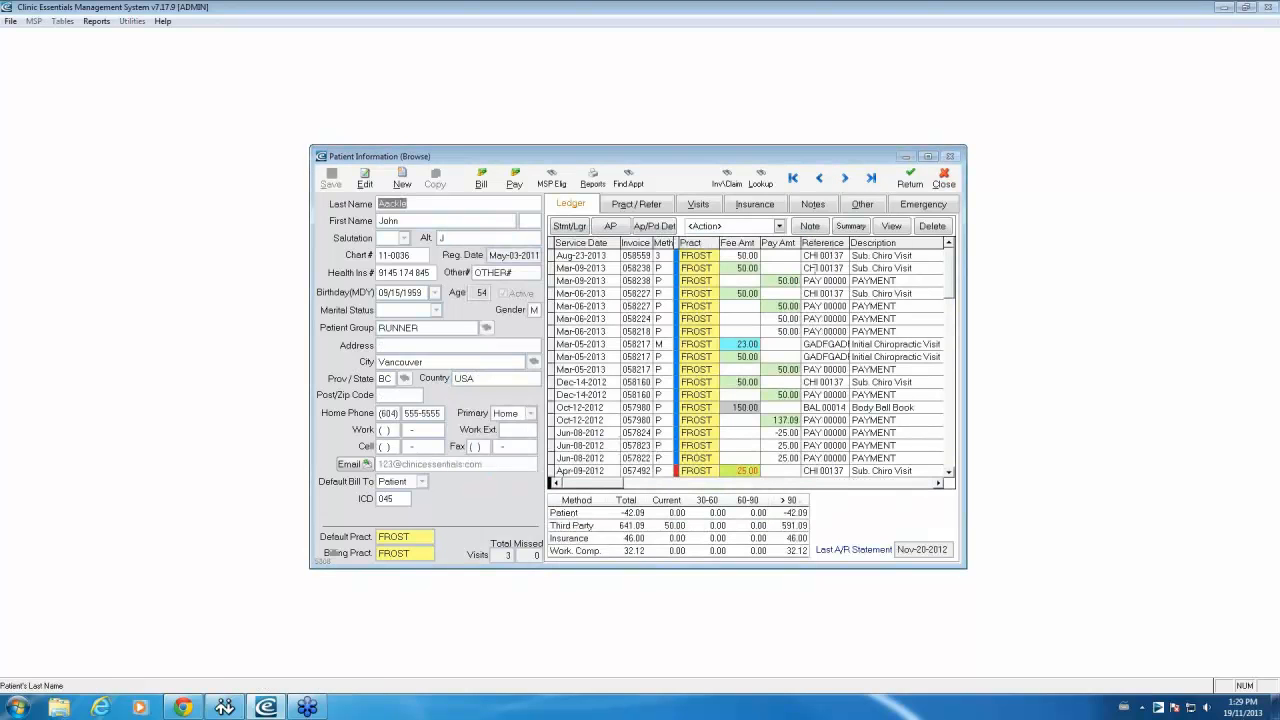
left_click(862, 204)
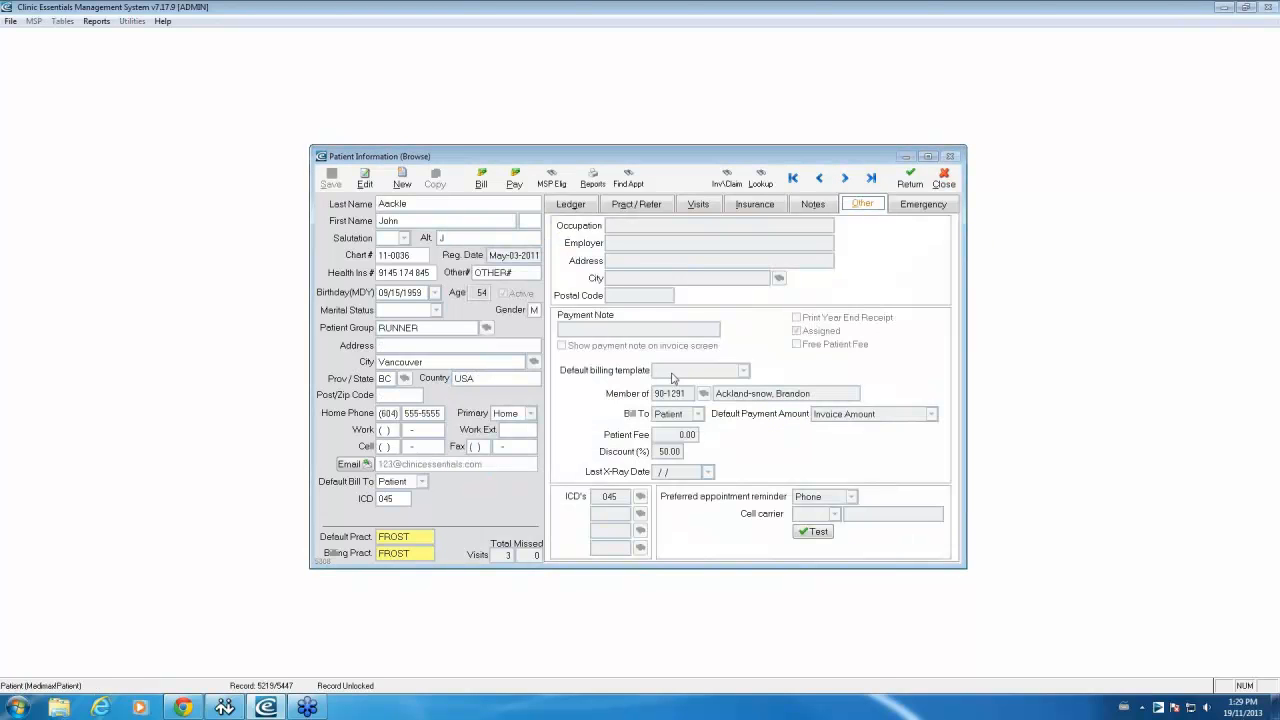
left_click(365, 178)
left_click(699, 417)
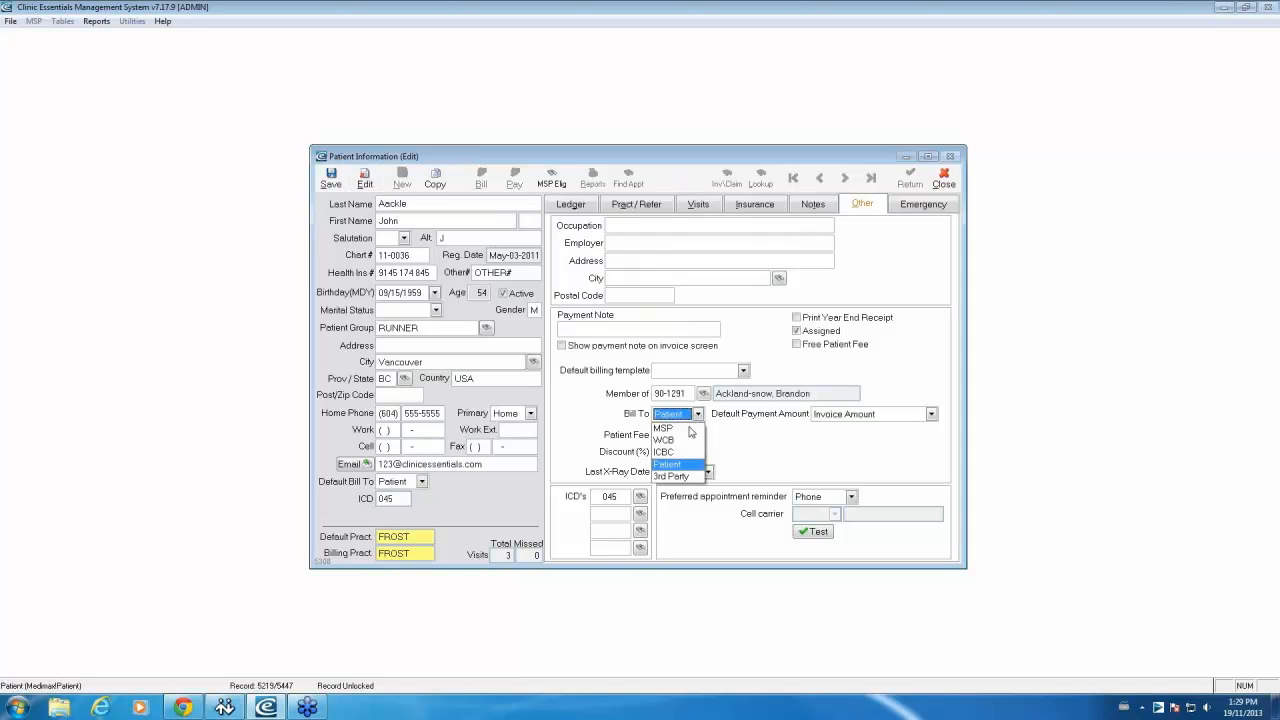
left_click(695, 438)
left_click(330, 180)
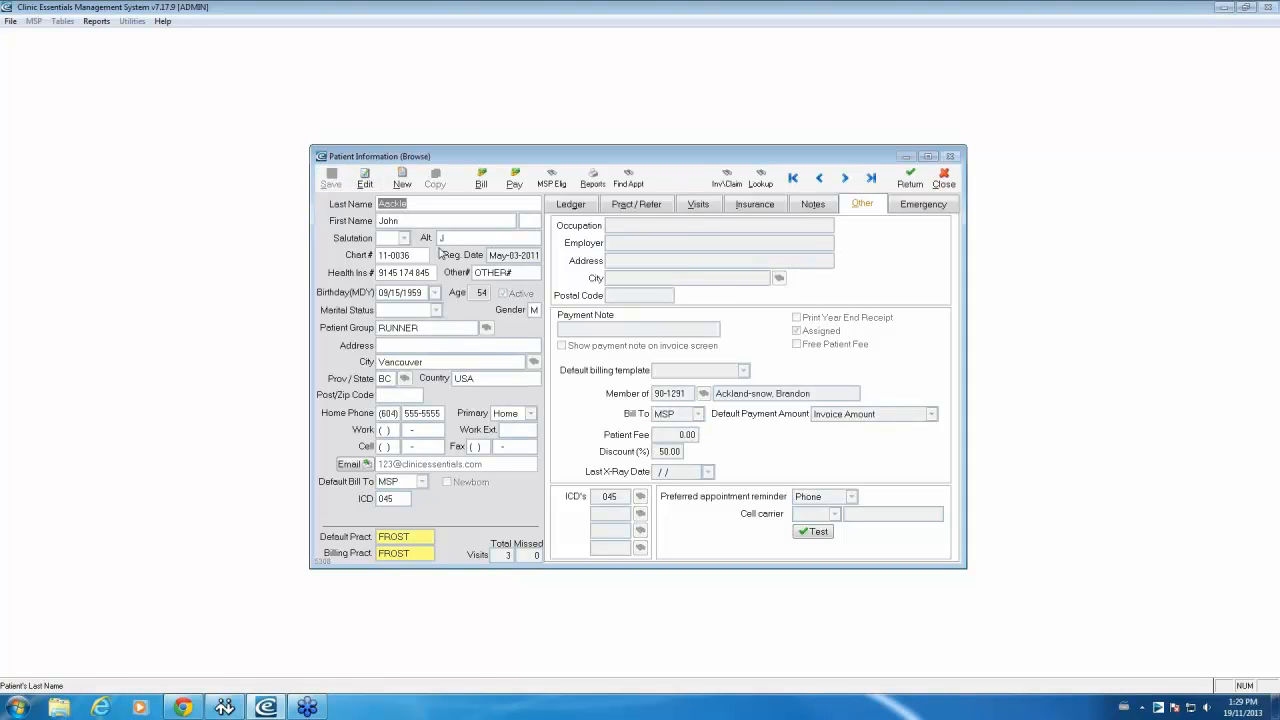
Step: Run the MSP eligibility check for this patient, then close Teleplan Tools
left_click(559, 187)
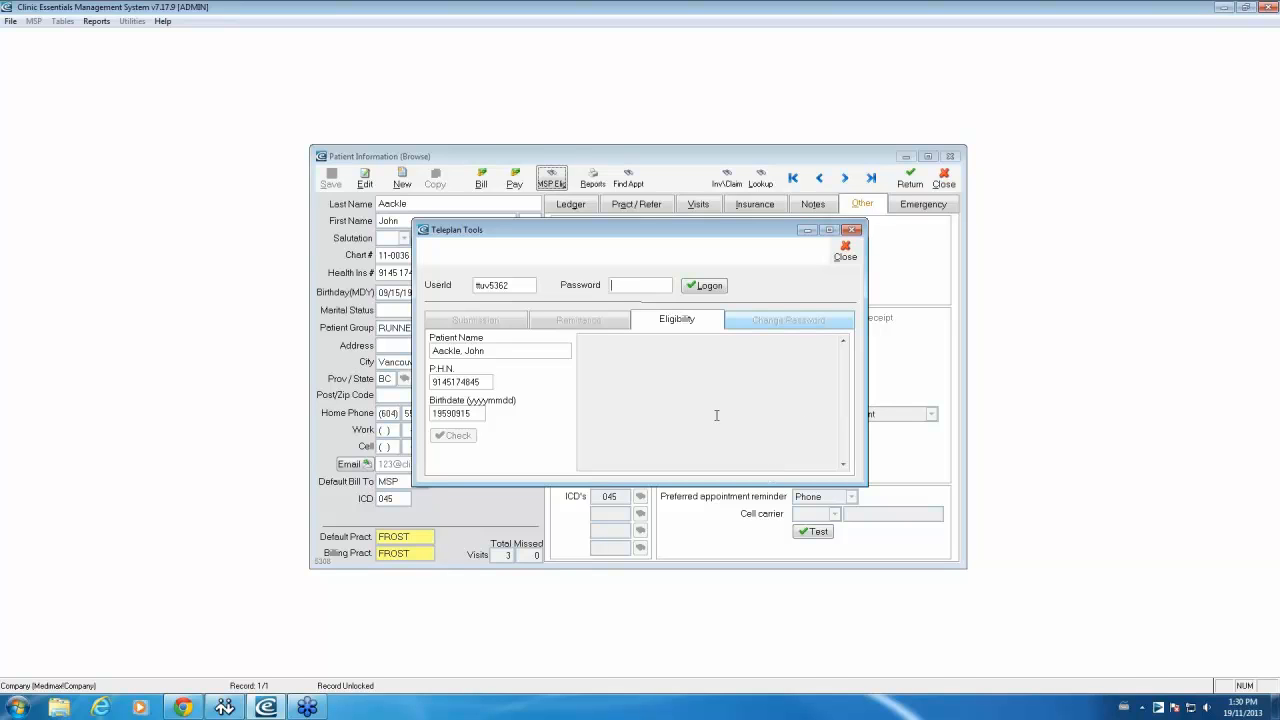
left_click(846, 252)
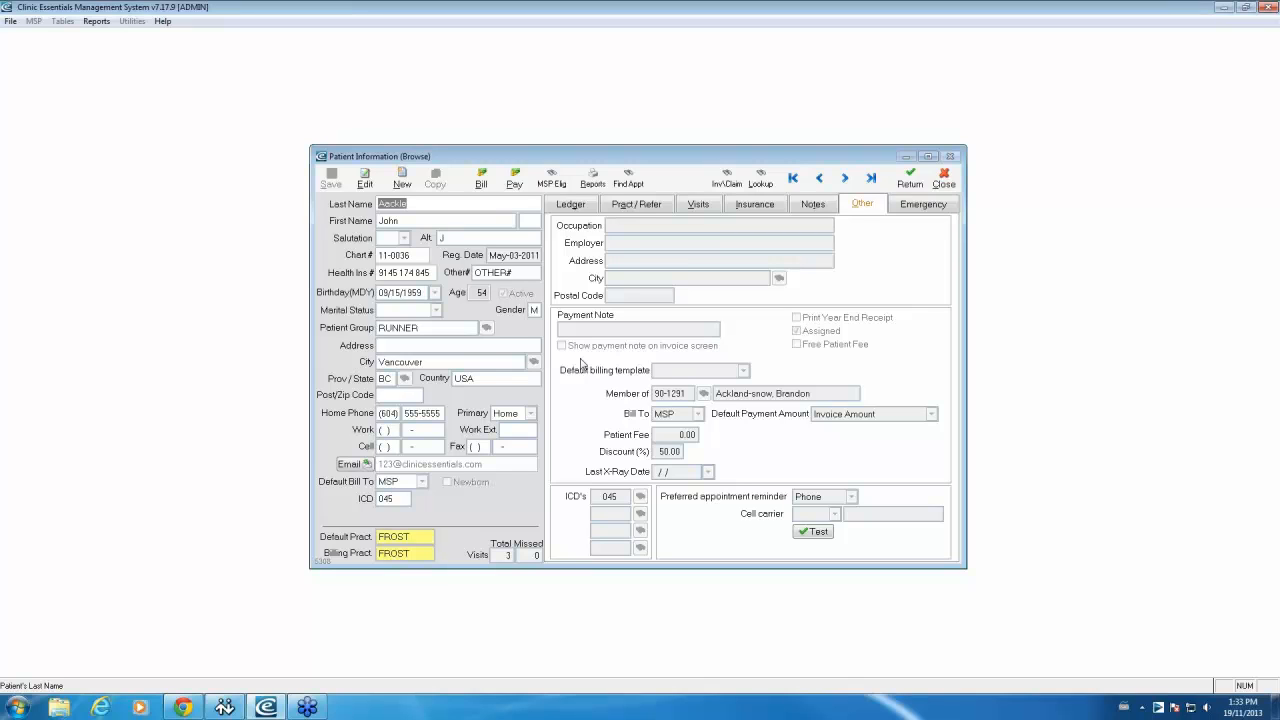
Step: Close the patient information window and open the appointment scheduler
left_click(944, 178)
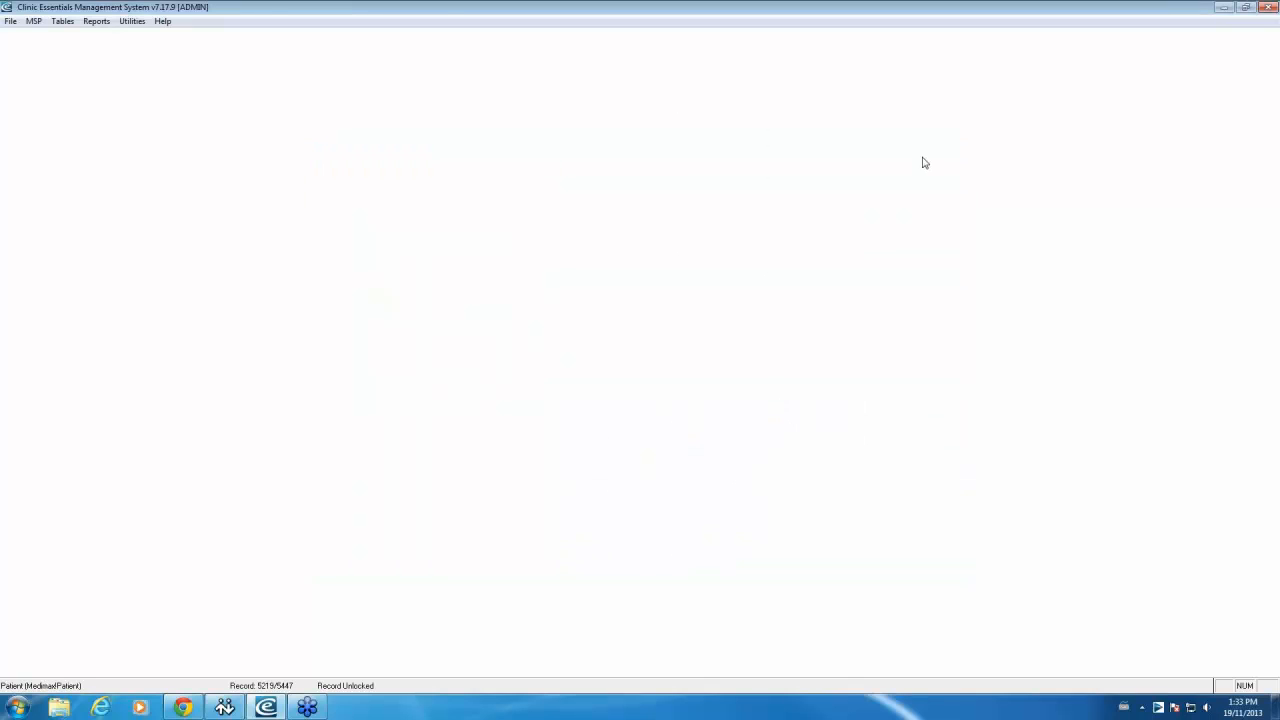
left_click(10, 21)
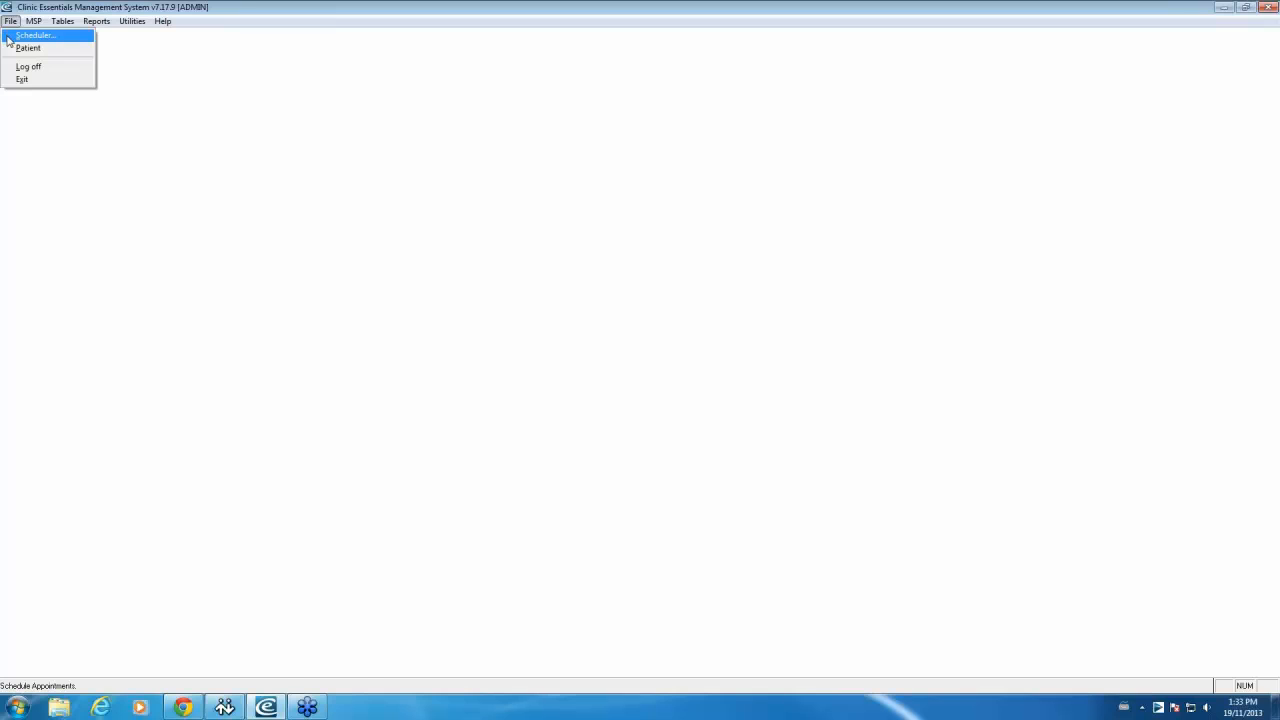
left_click(17, 37)
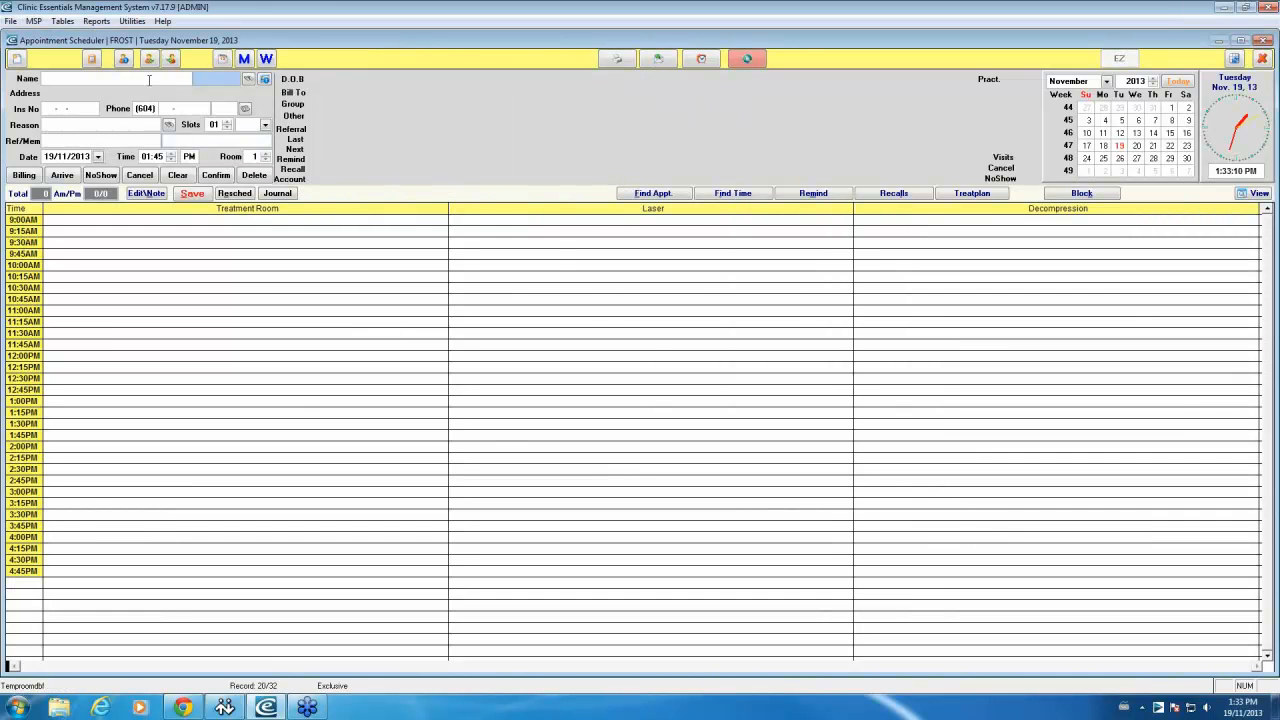
Step: Open the first practitioner's Online settings and launch Online Calendar Administration
left_click(123, 60)
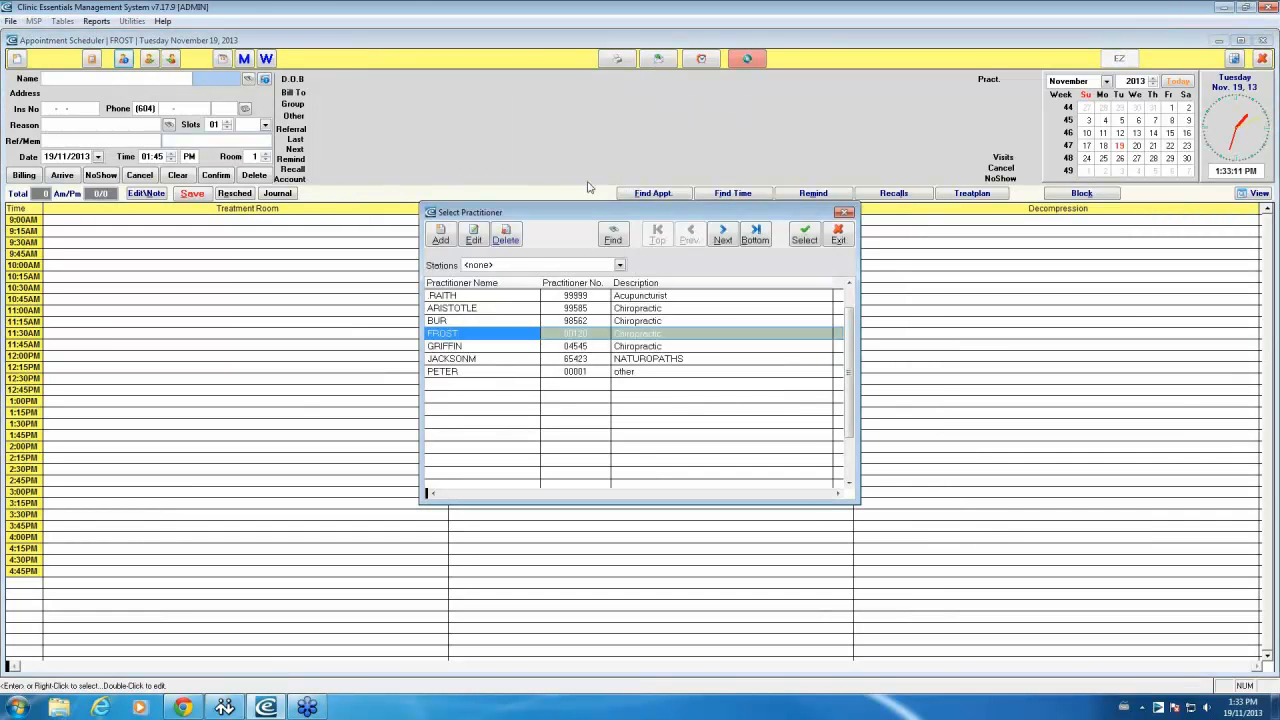
left_click(434, 297)
double_click(434, 297)
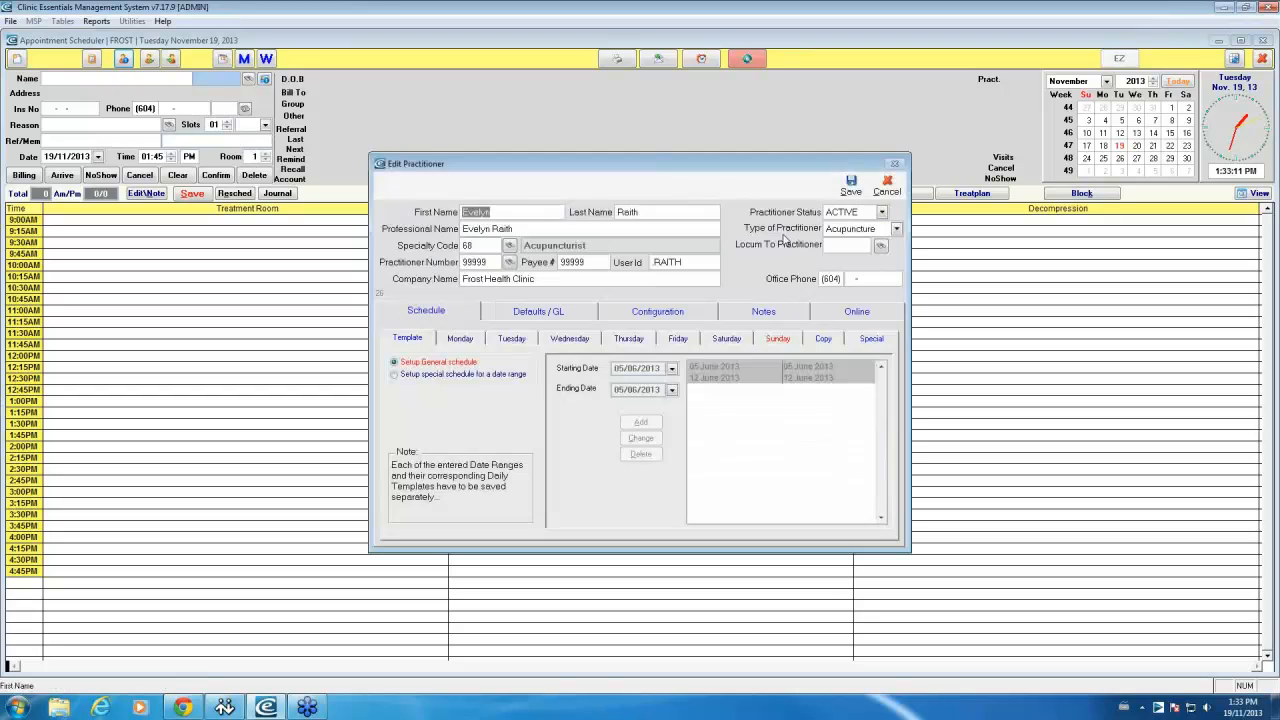
left_click(860, 312)
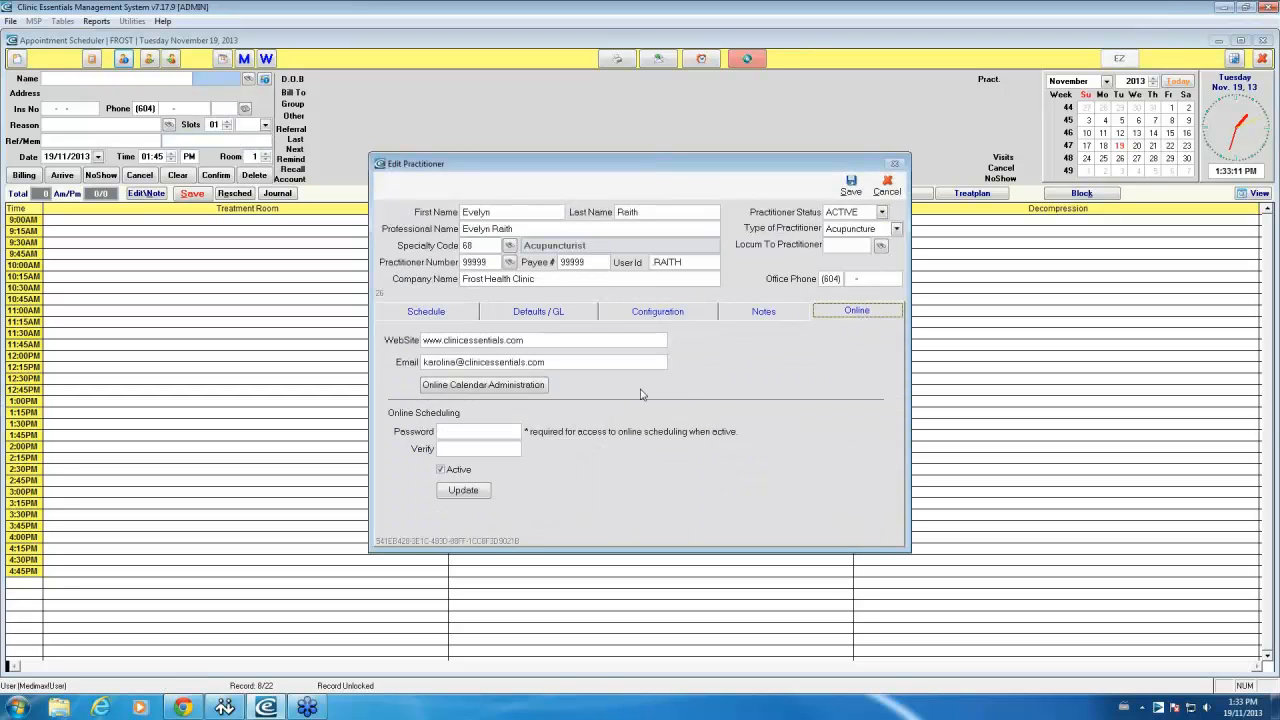
left_click(480, 389)
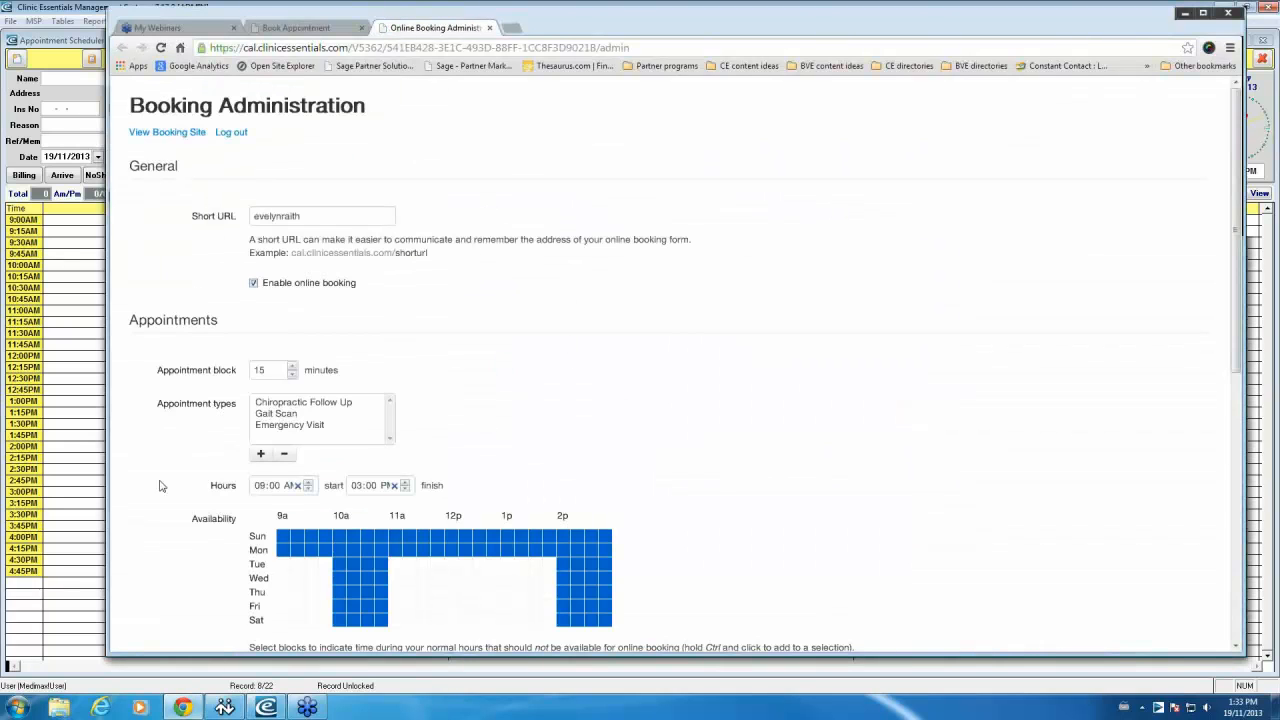
Step: Review the booking settings from the Short URL down to Messages and Save Settings
scroll(831, 252, "down", 5)
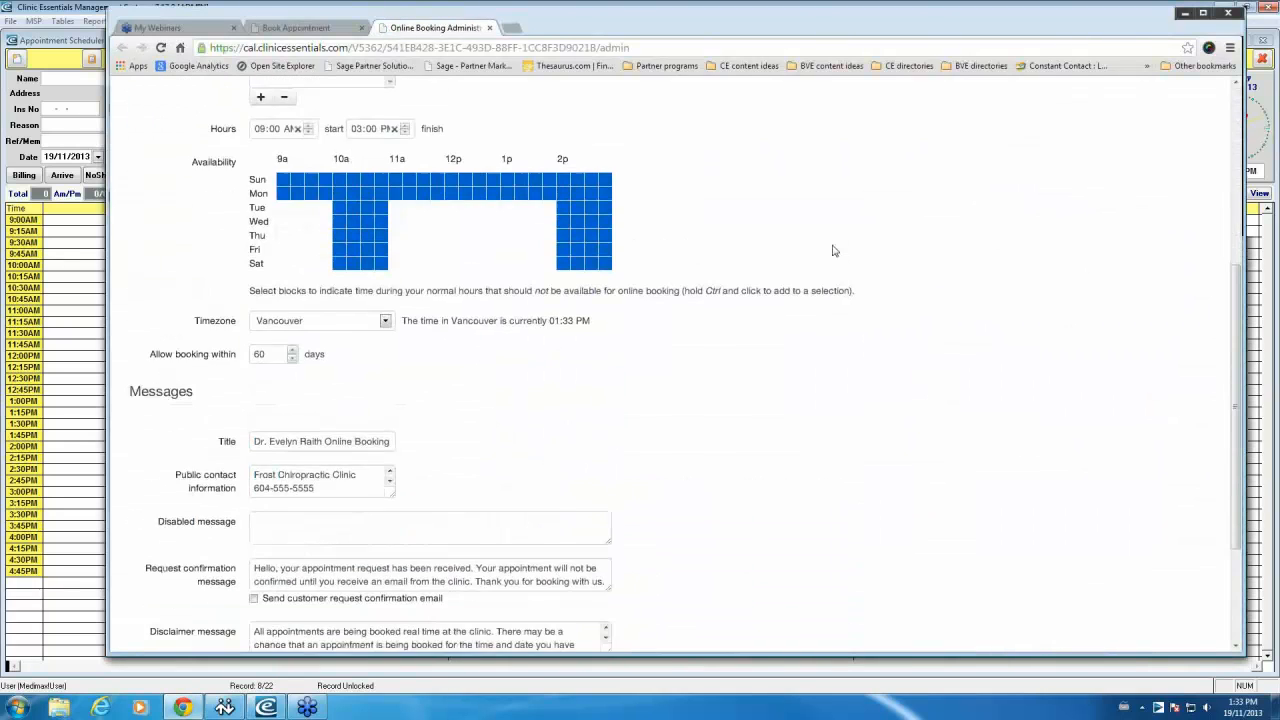
scroll(794, 371, "up", 4)
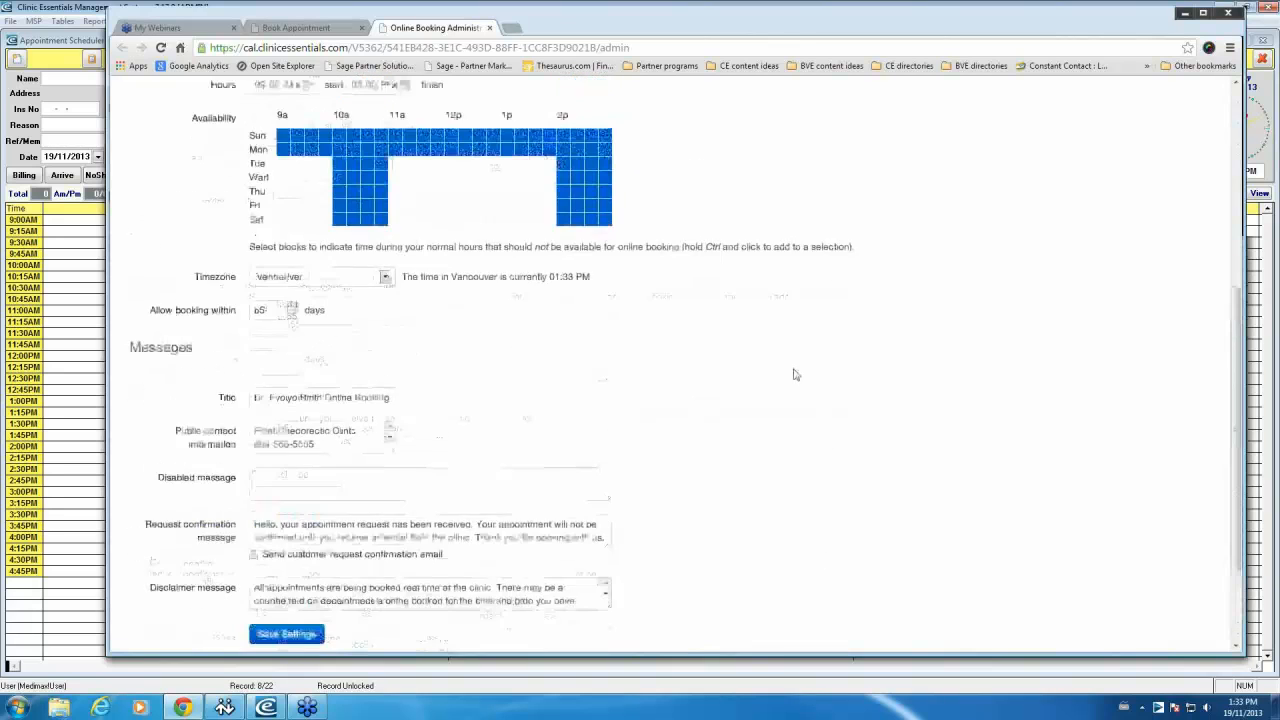
scroll(794, 371, "up", 2)
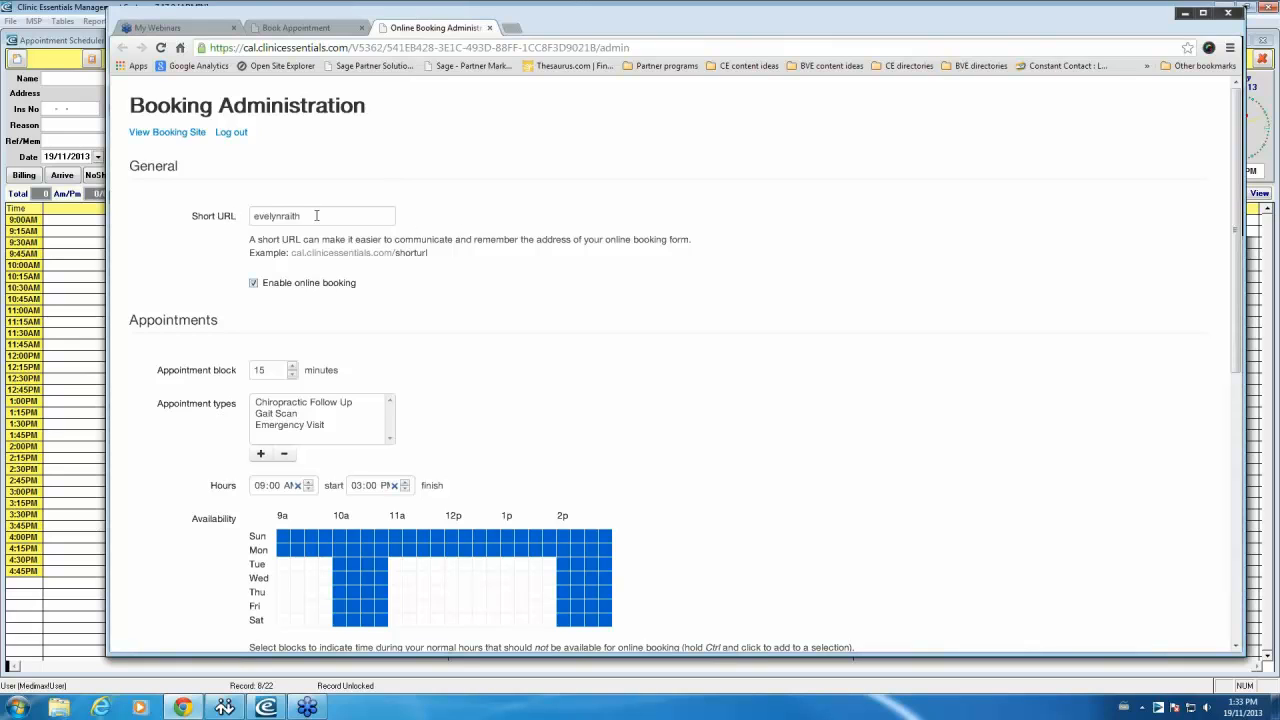
left_click(232, 218)
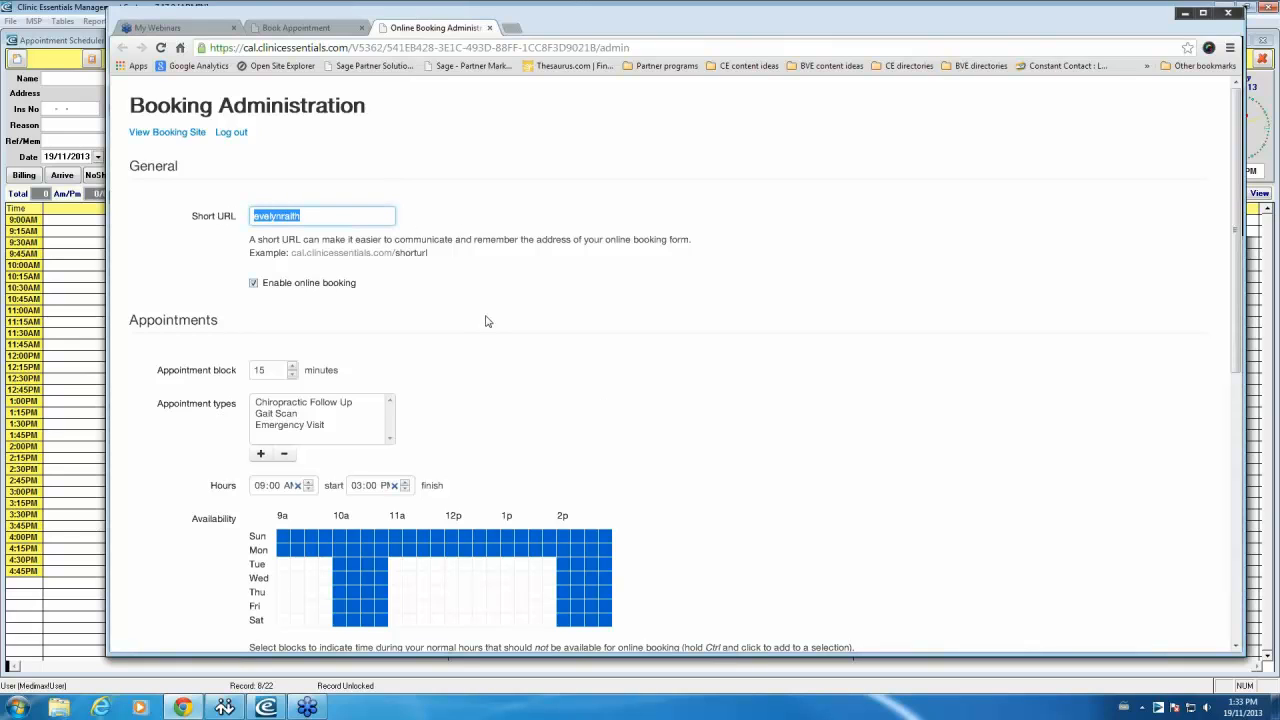
scroll(490, 318, "down", 1)
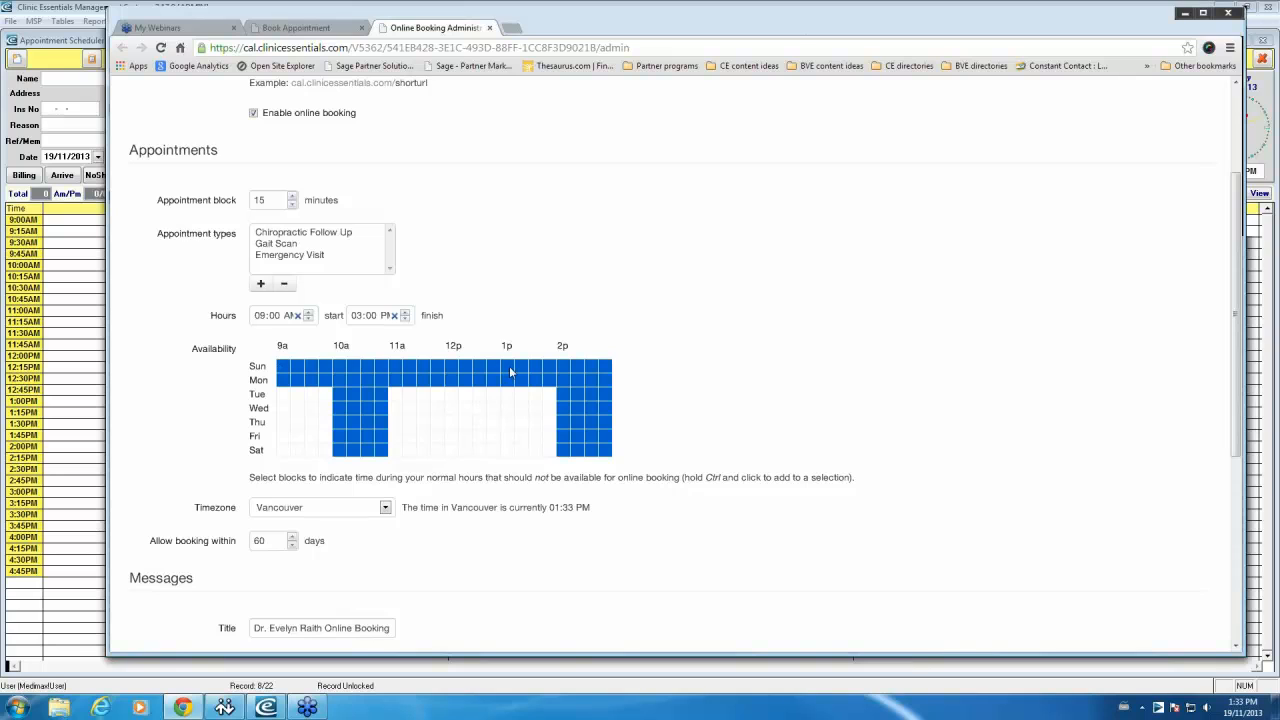
scroll(716, 378, "down", 3)
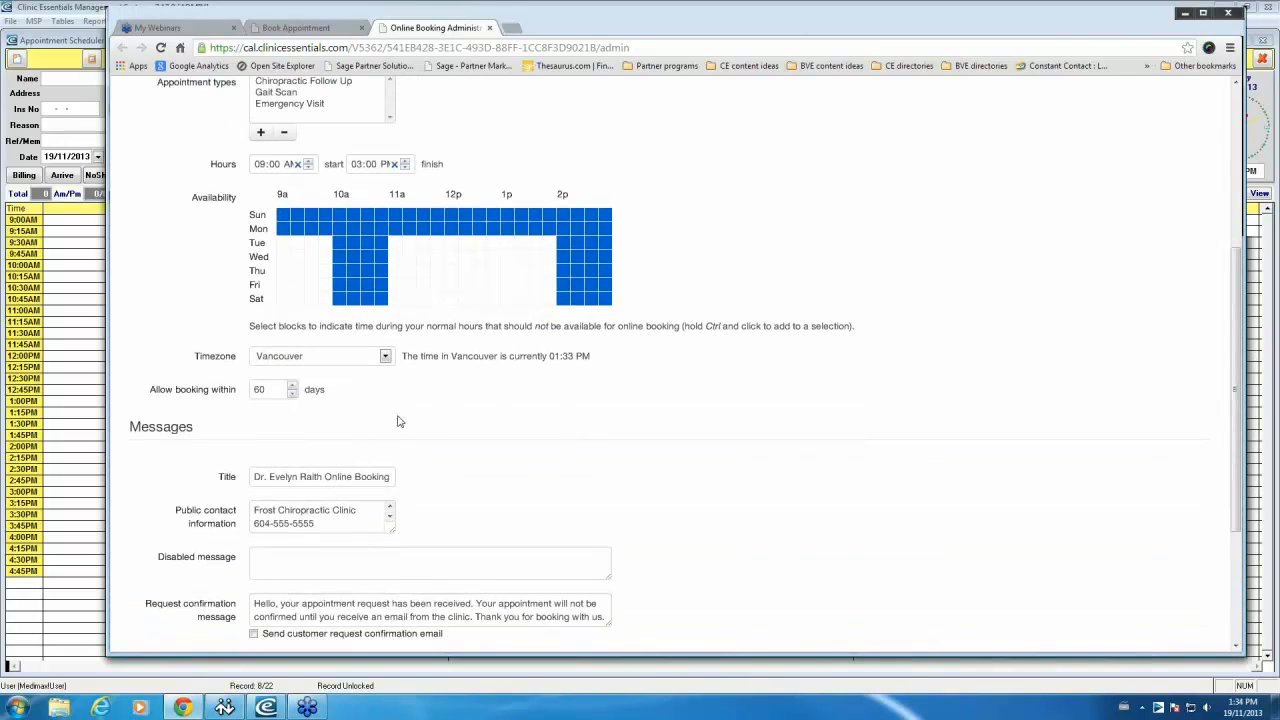
scroll(400, 420, "down", 2)
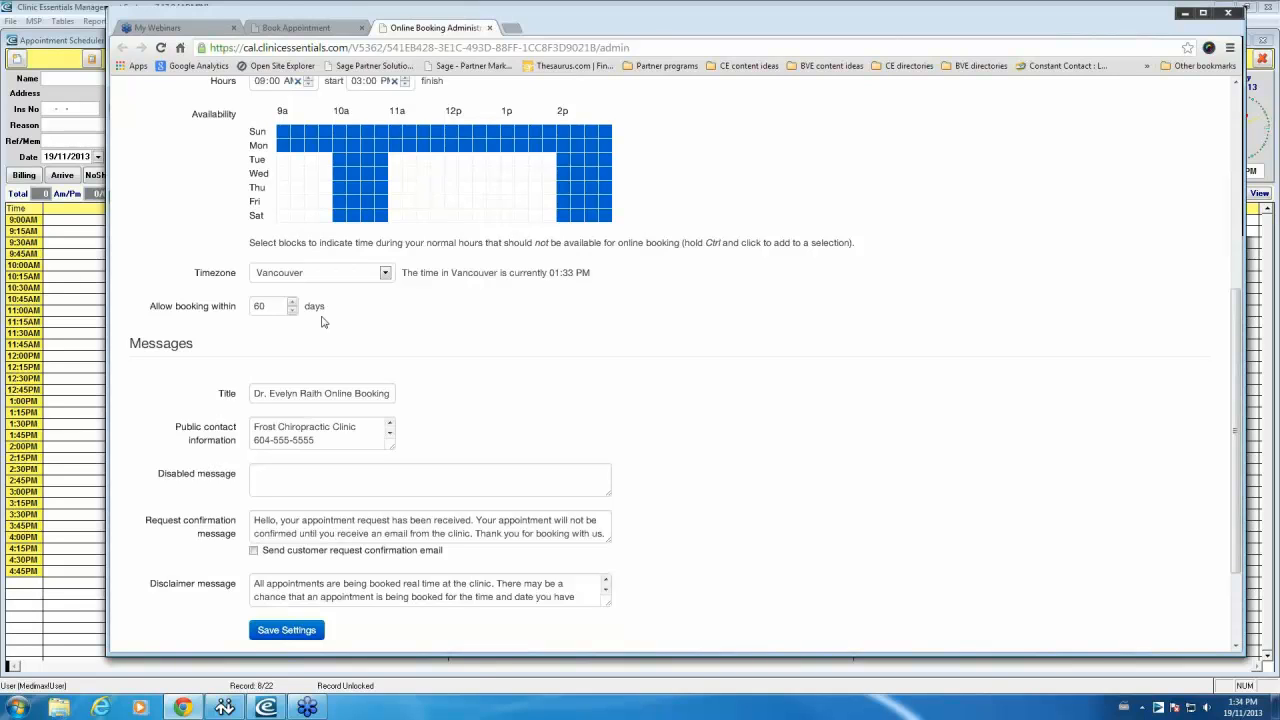
Step: Change Allow booking within from 60 to 14 days and focus the Title field
left_click_drag(268, 306, 242, 296)
type("14")
scroll(392, 362, "down", 1)
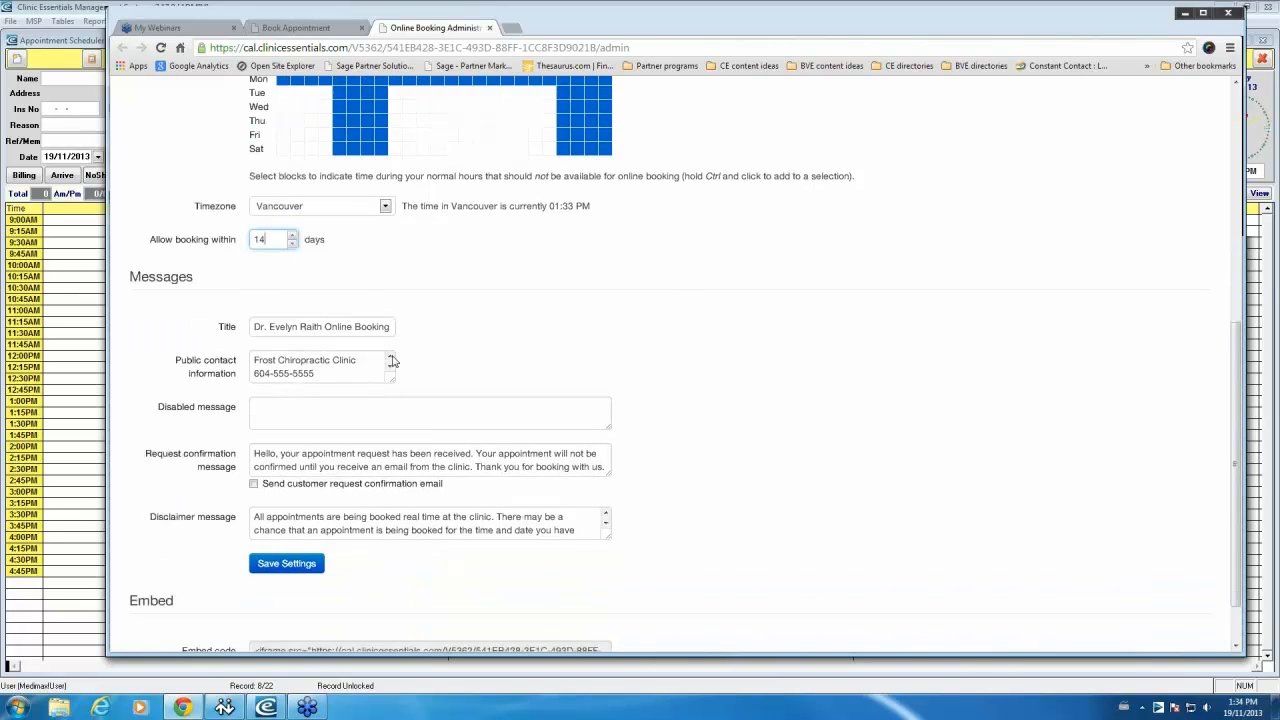
scroll(392, 362, "down", 1)
left_click_drag(358, 294, 252, 295)
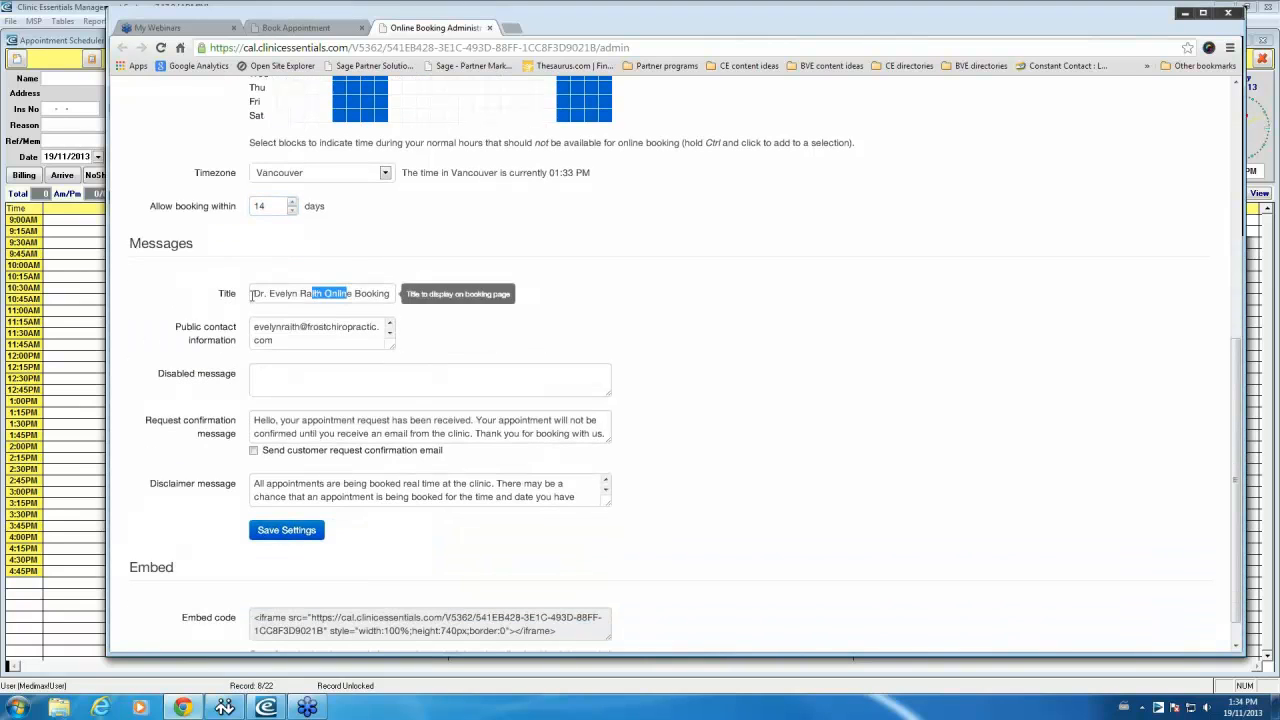
left_click(385, 297)
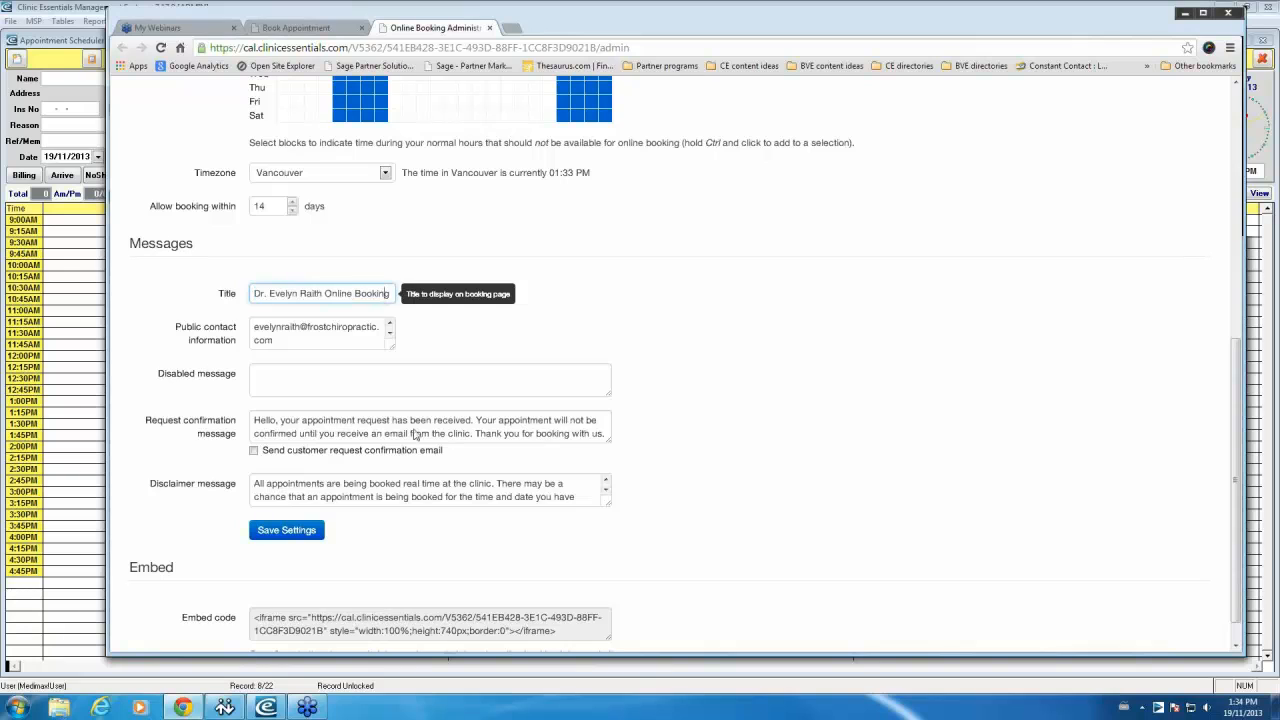
left_click(291, 28)
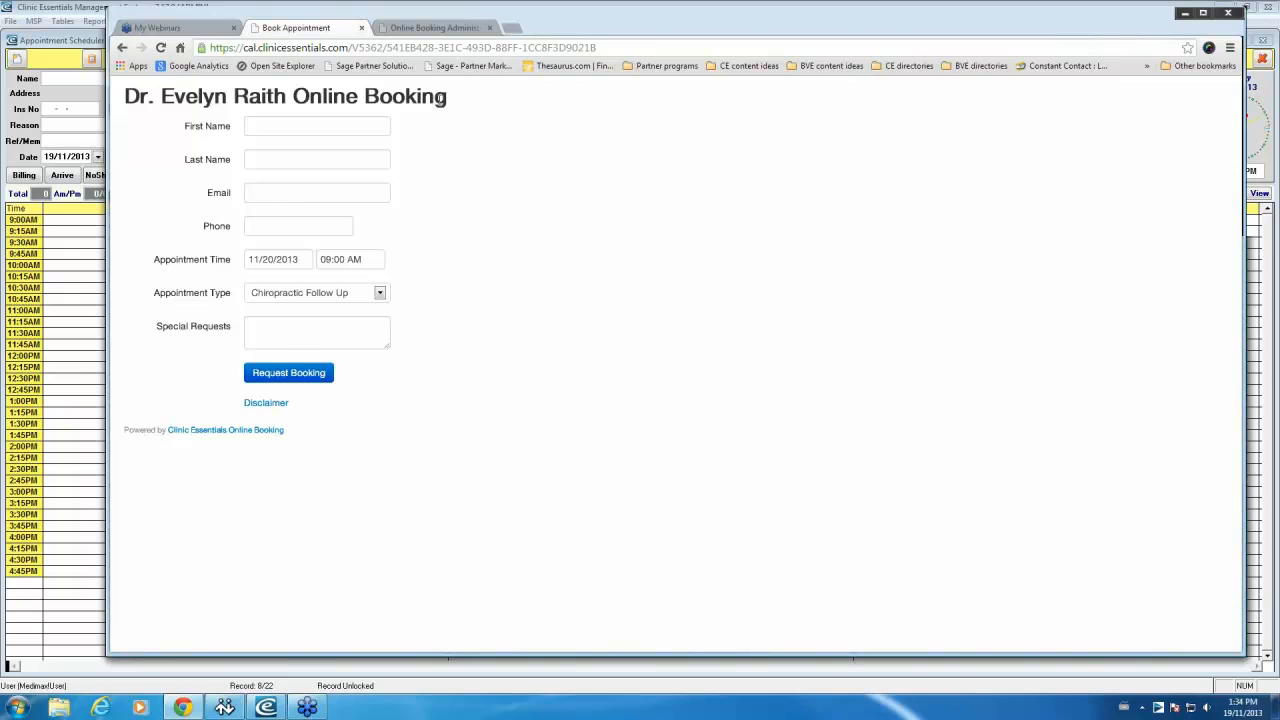
Step: Try the public form's name field, Appointment Type list and special requests box, leaving Chiropractic Follow Up selected
left_click(320, 122)
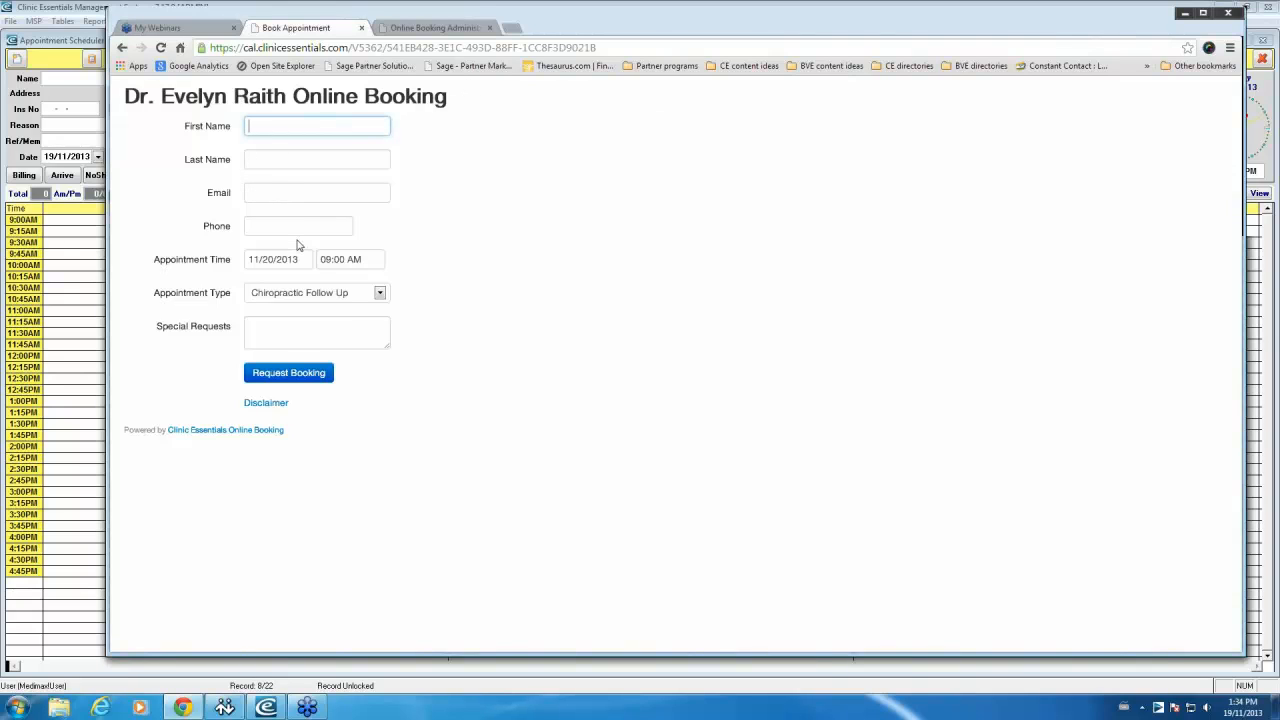
left_click(377, 295)
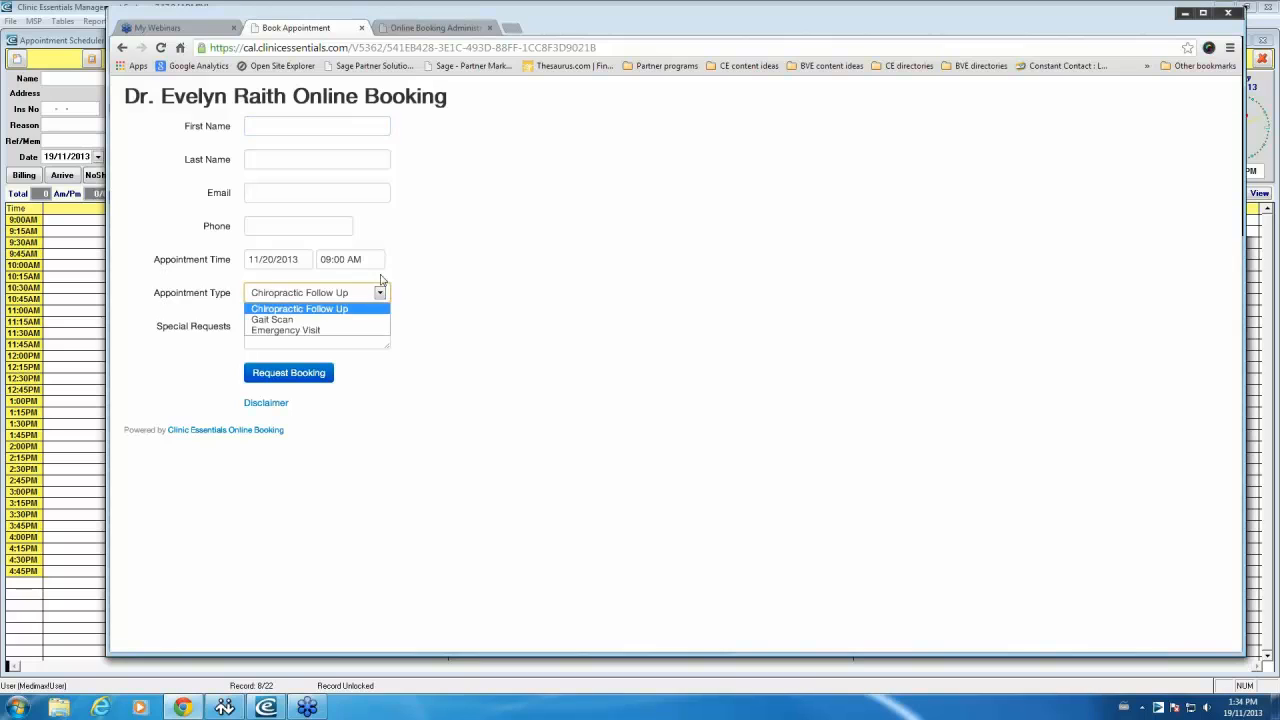
left_click(512, 281)
left_click(297, 342)
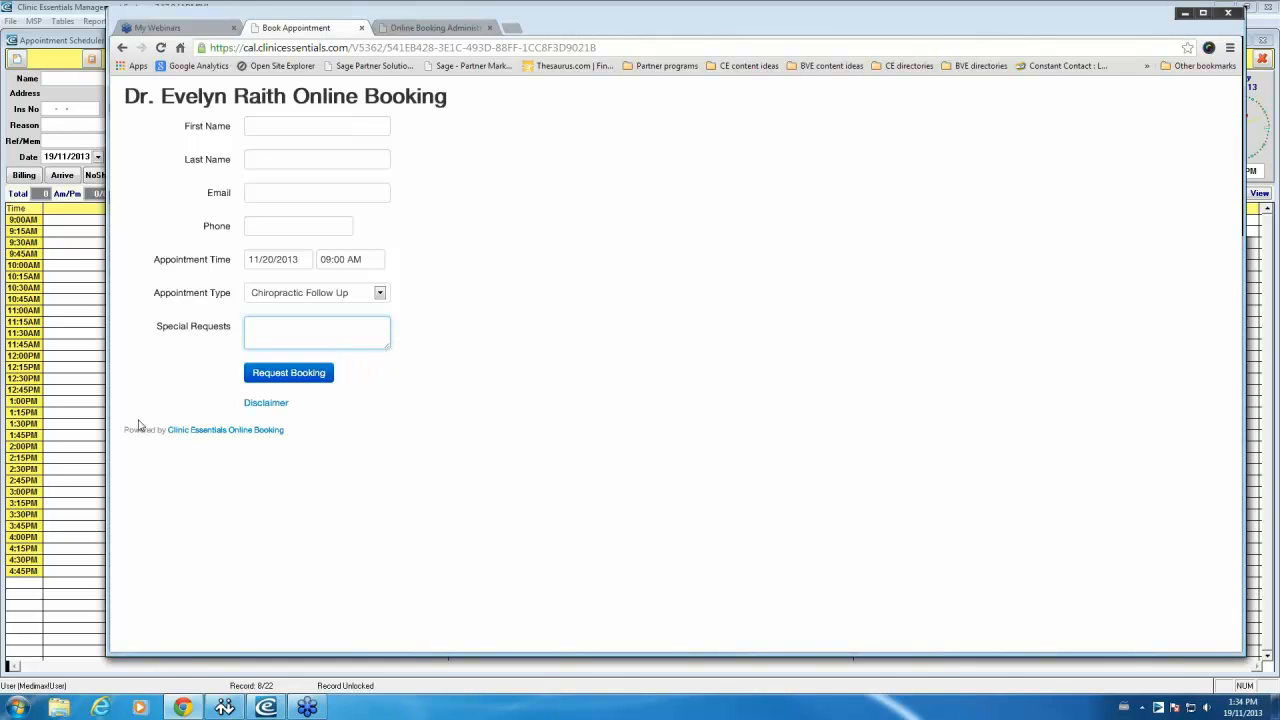
left_click(435, 27)
Step: Inspect the request confirmation message and website embed code, then return to Edit Practitioner
scroll(284, 437, "down", 1)
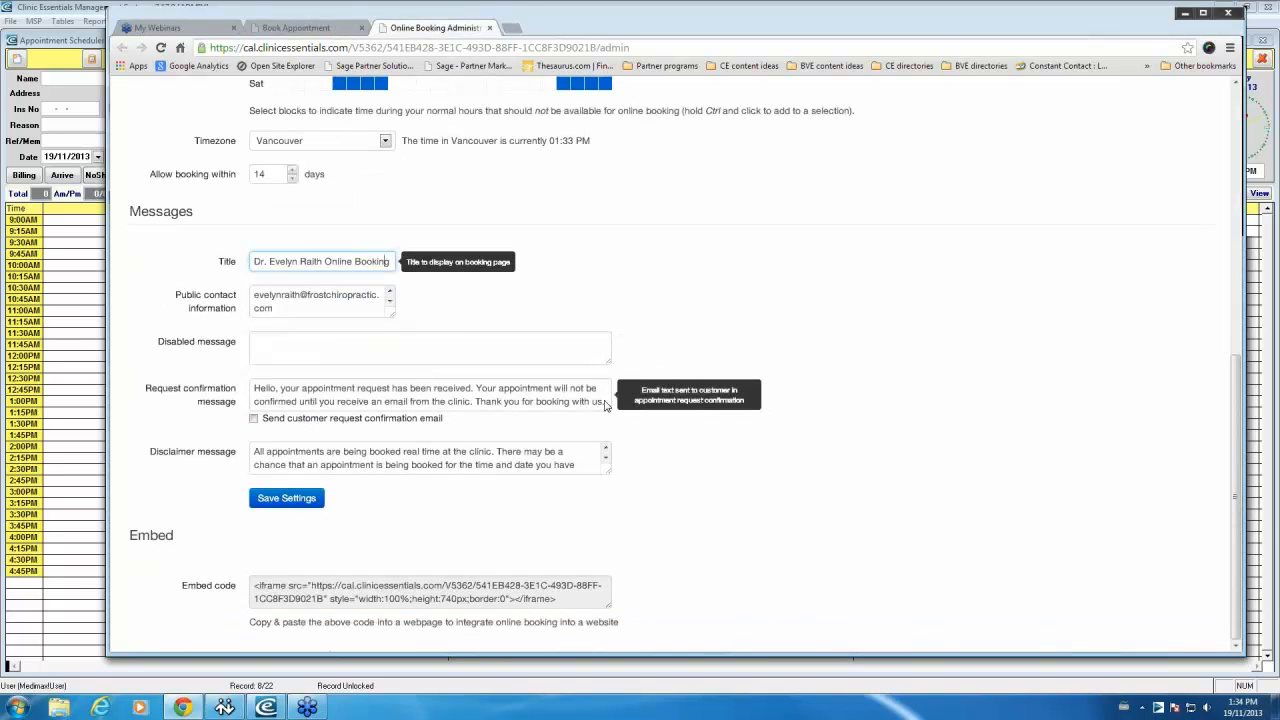
left_click(405, 403)
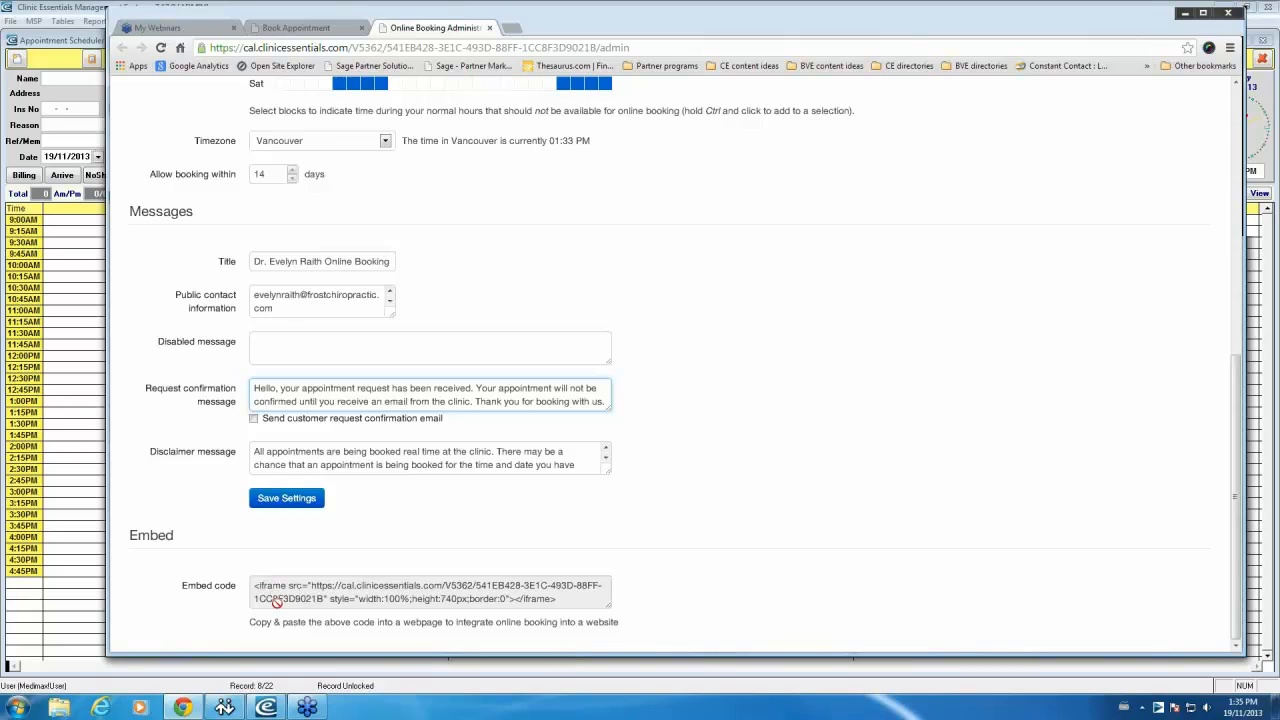
left_click(610, 601)
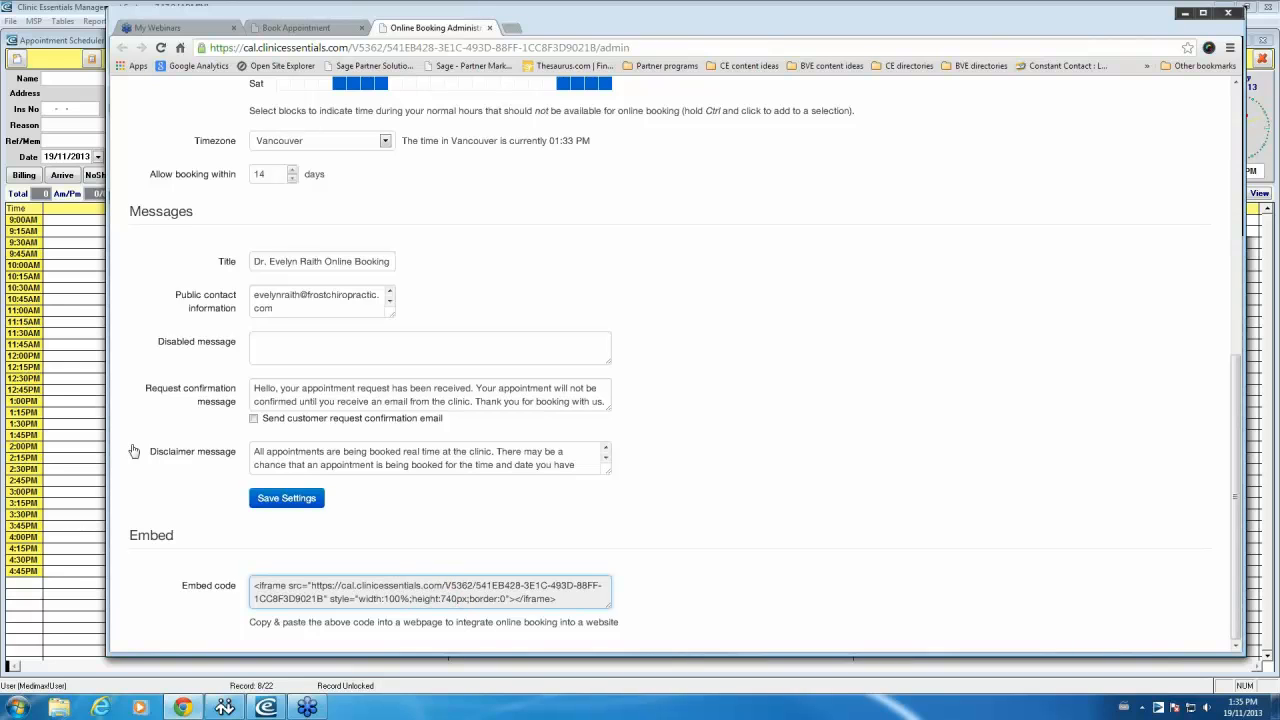
left_click(81, 341)
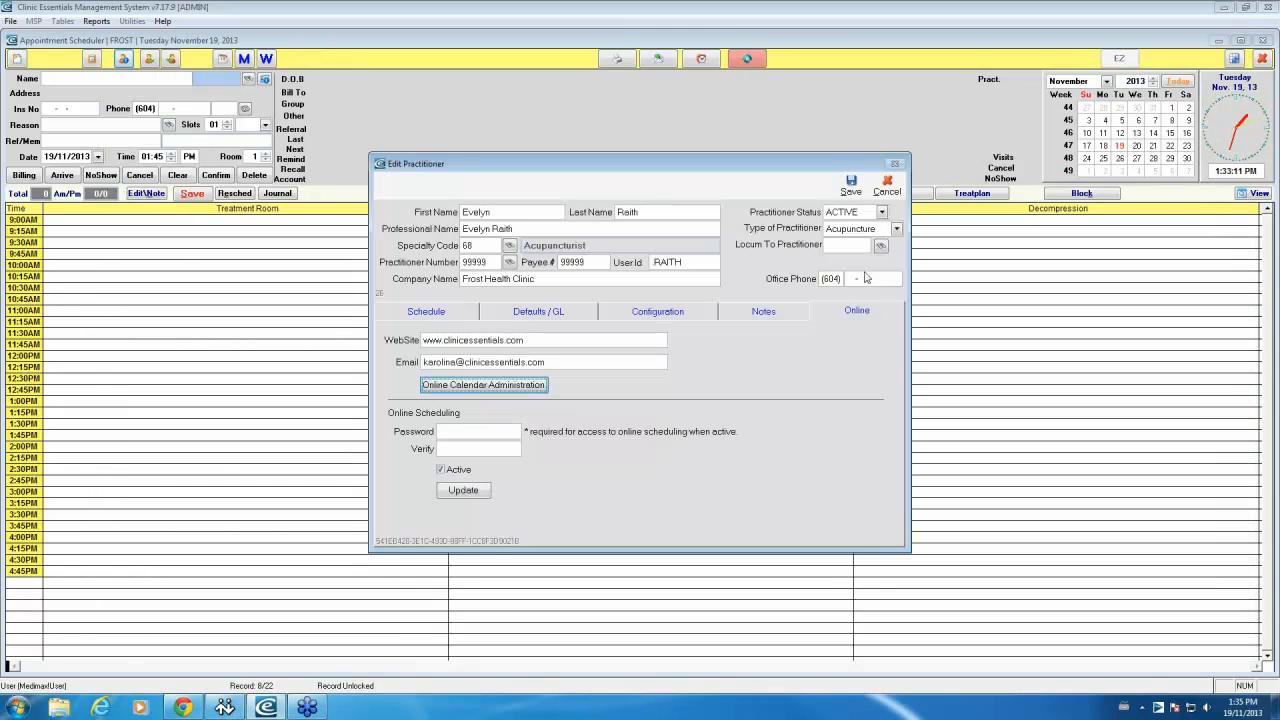
Step: Close the practitioner dialogs and switch the scheduler to RAITH, then to FROST
left_click(887, 186)
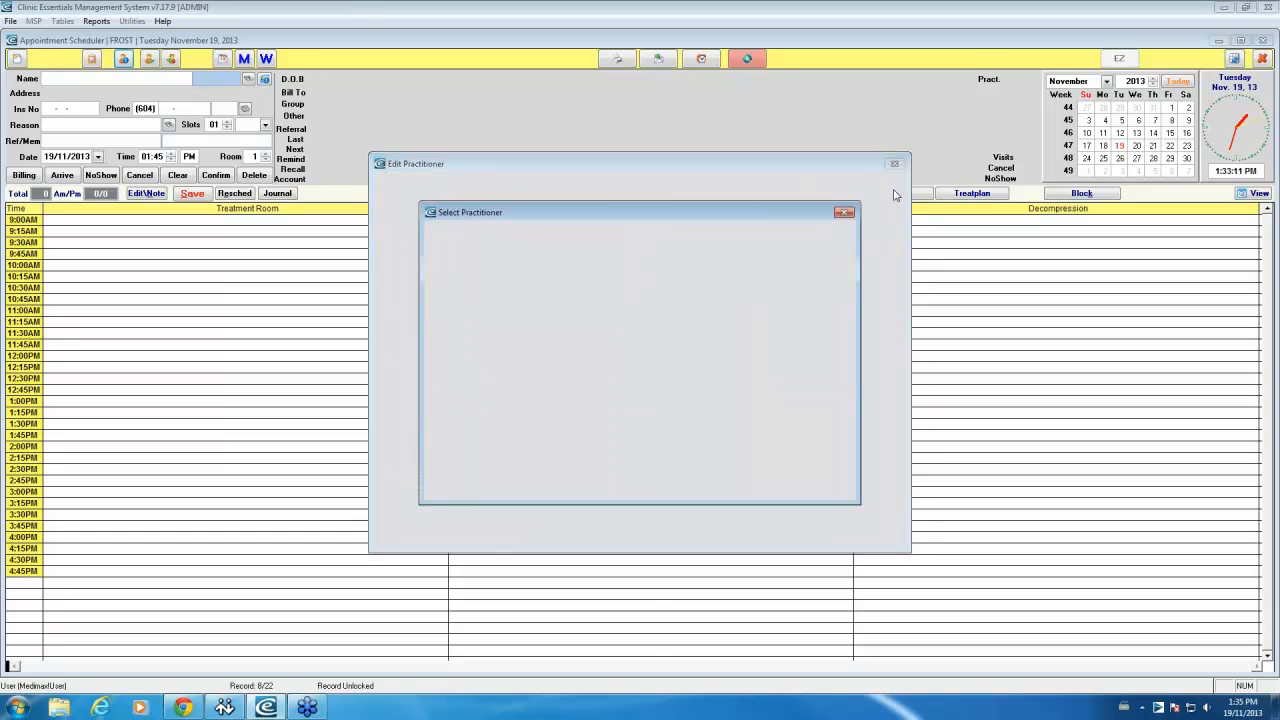
left_click(838, 236)
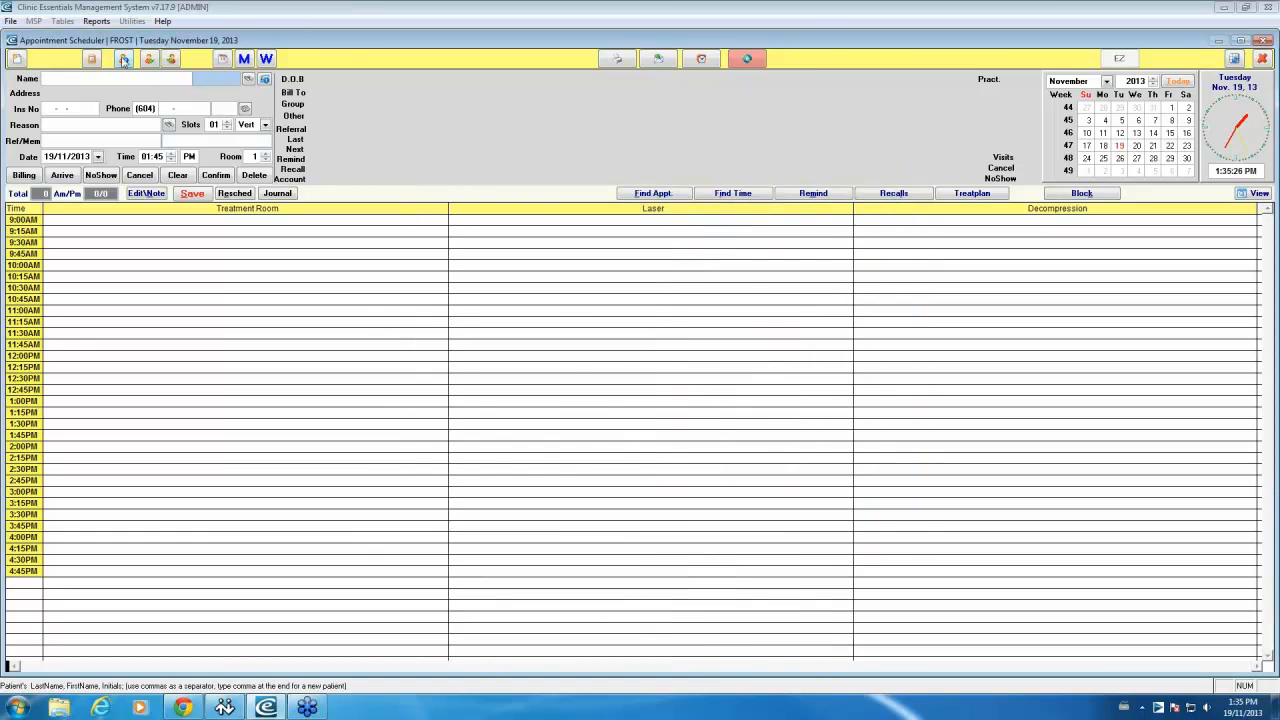
left_click(123, 58)
right_click(440, 296)
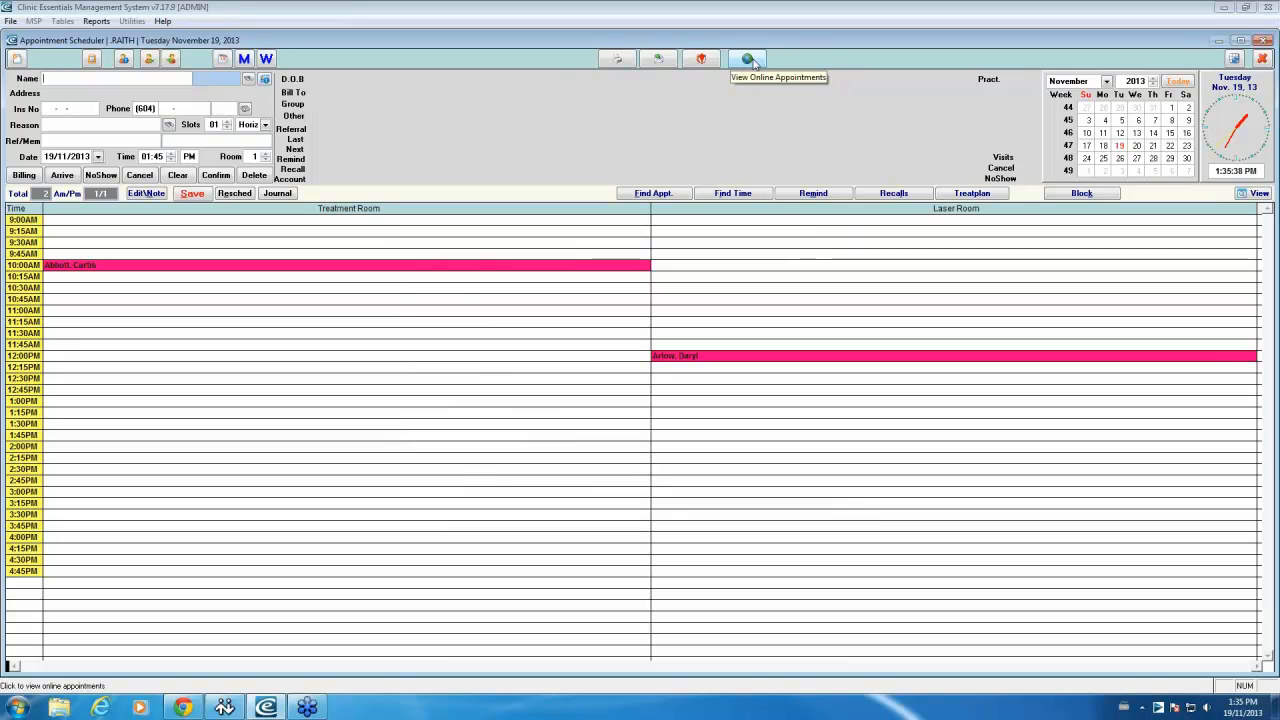
left_click(126, 58)
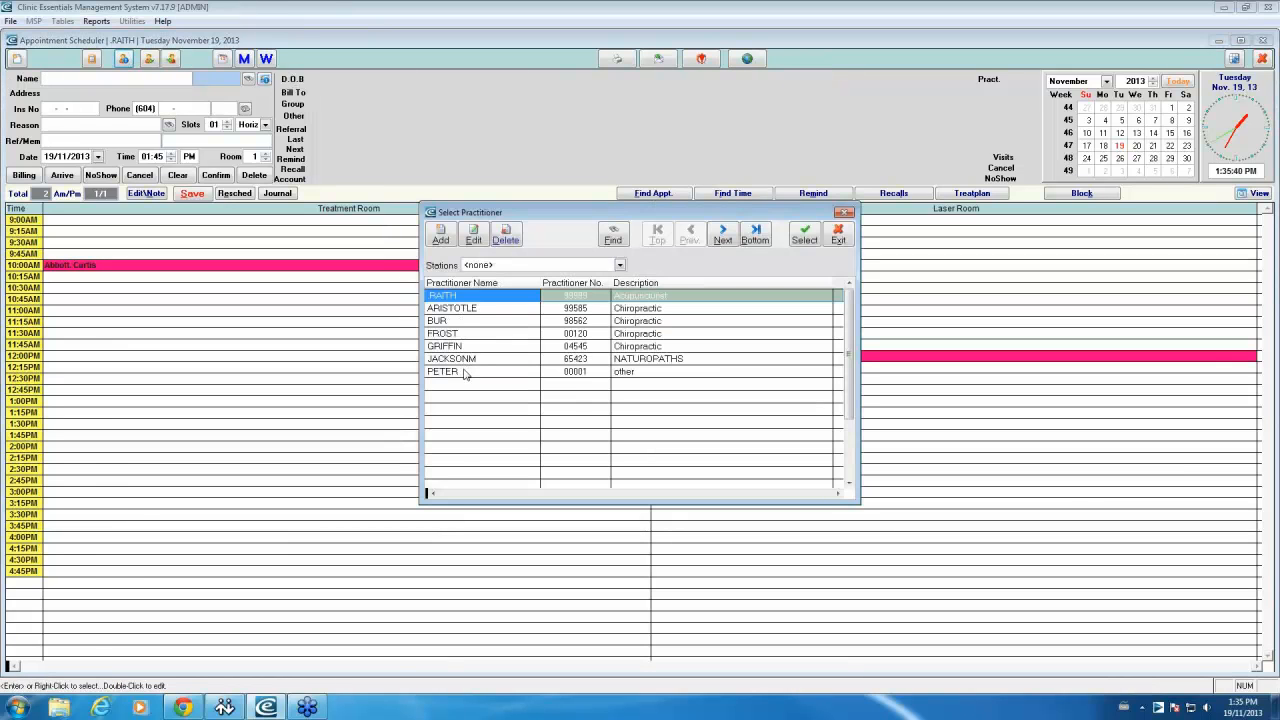
double_click(452, 336)
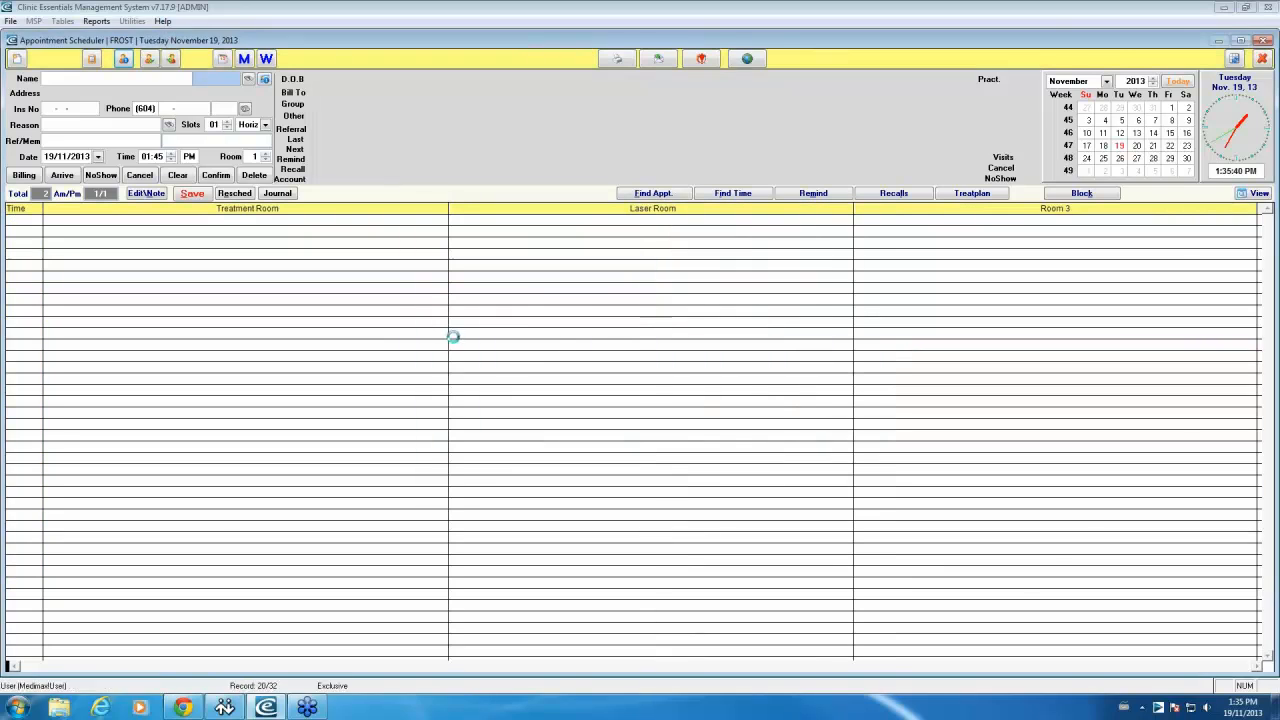
left_click(757, 61)
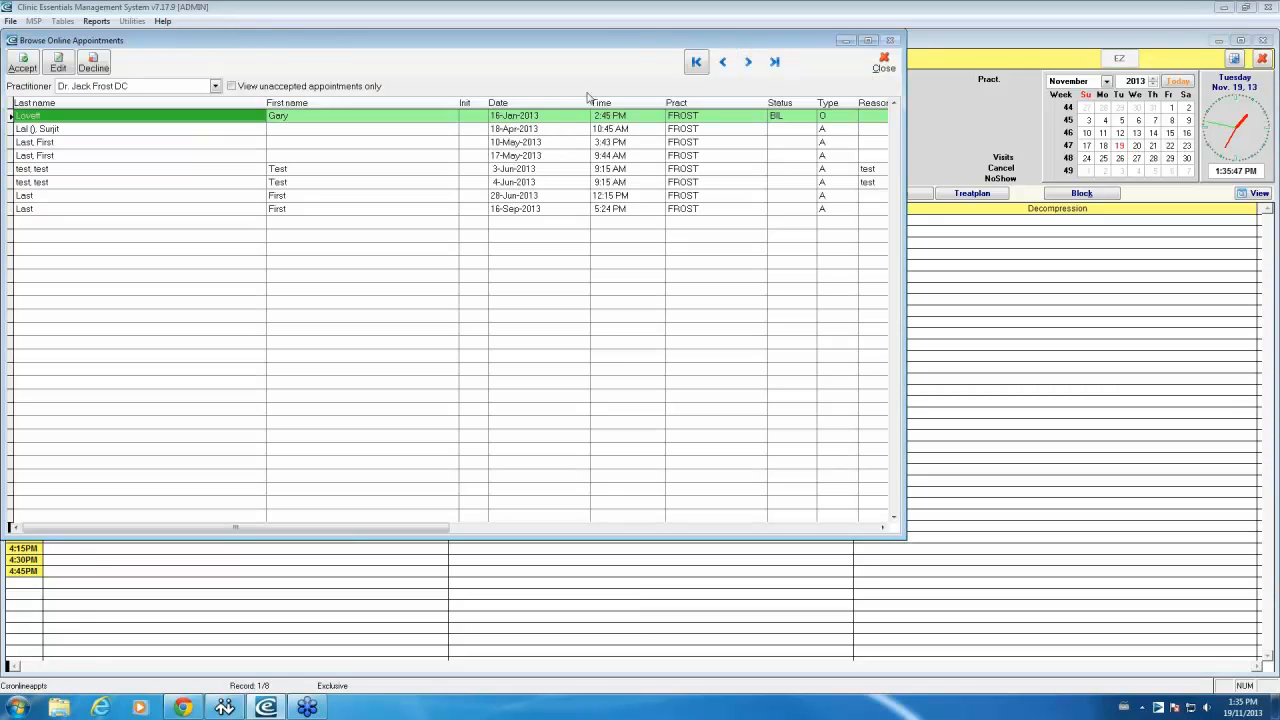
left_click(233, 87)
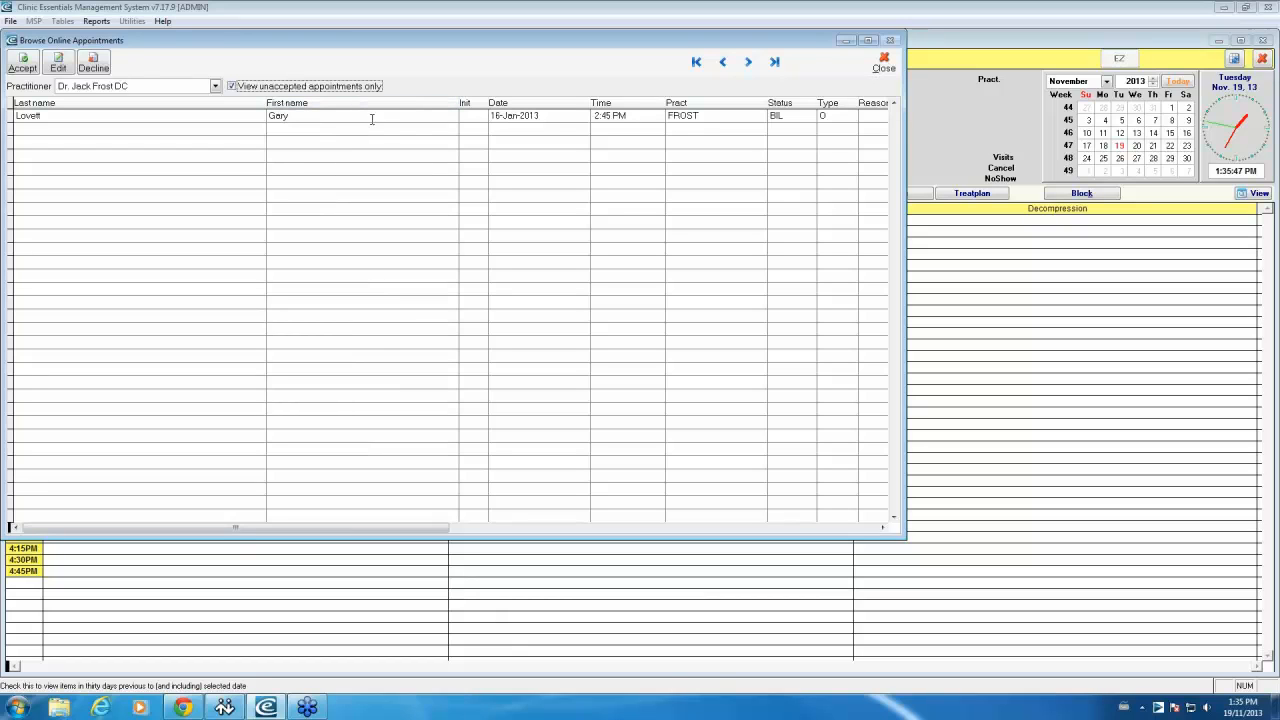
left_click(391, 120)
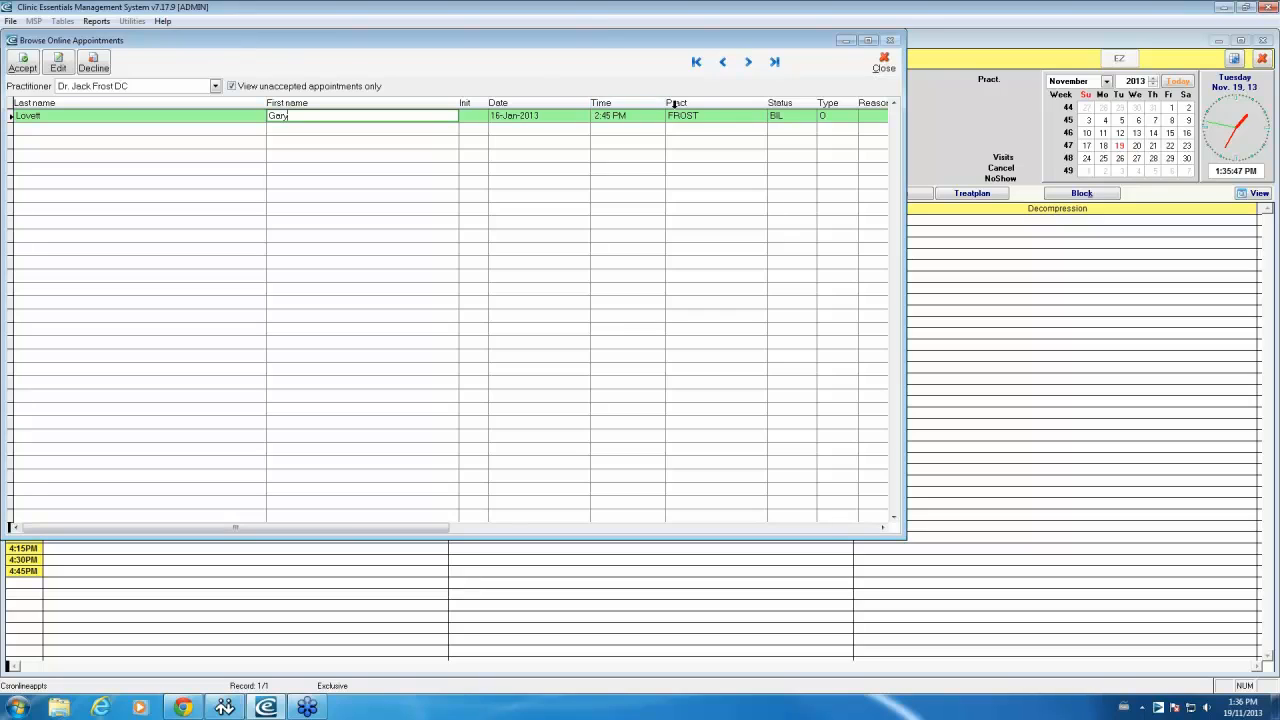
left_click(886, 68)
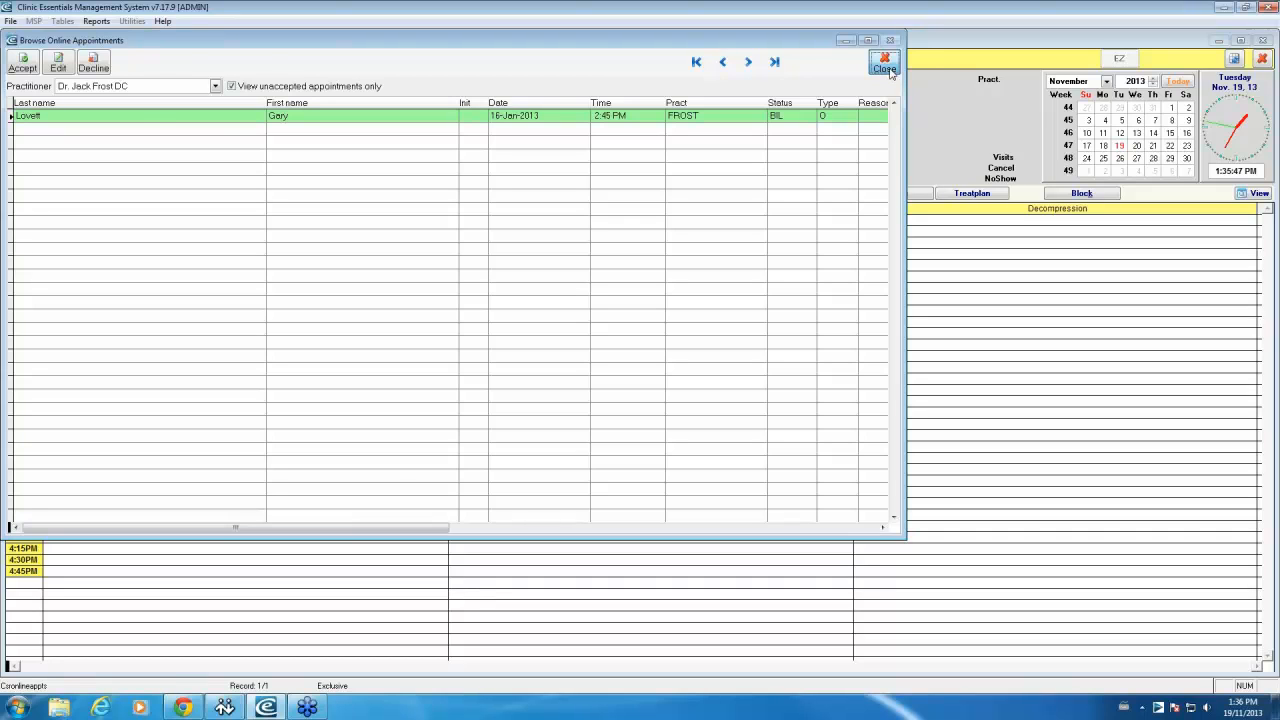
left_click(885, 64)
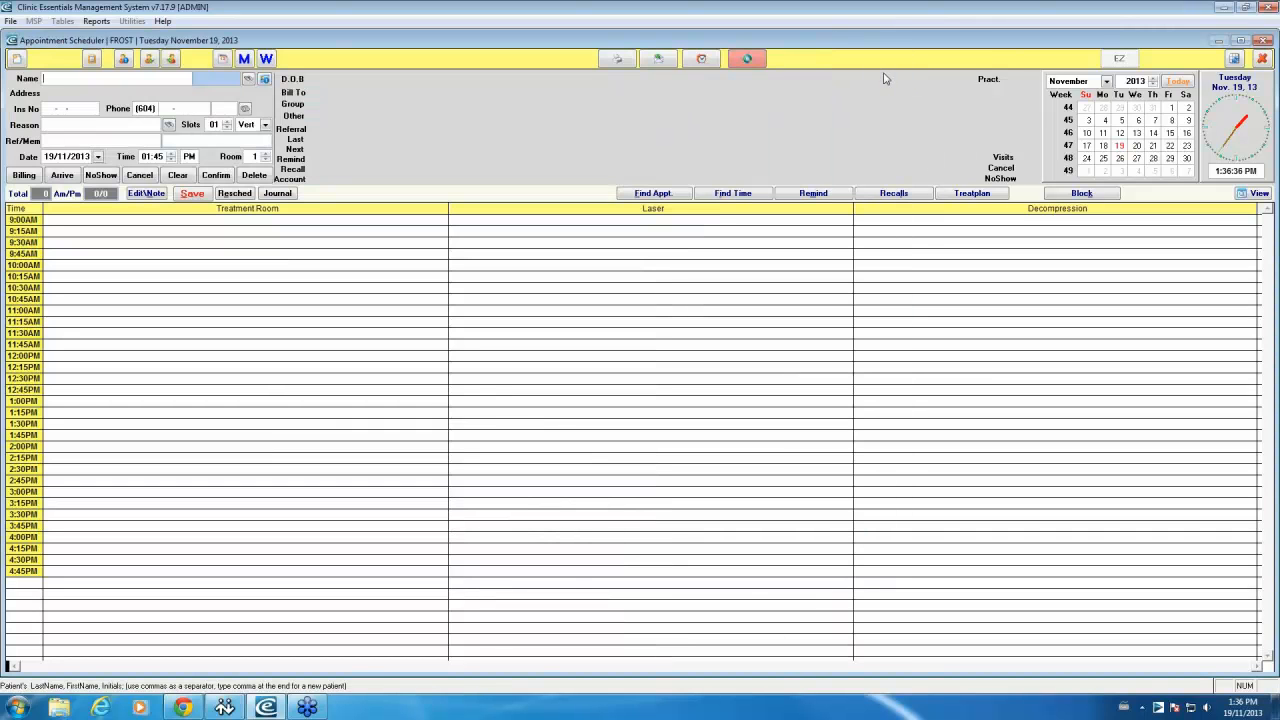